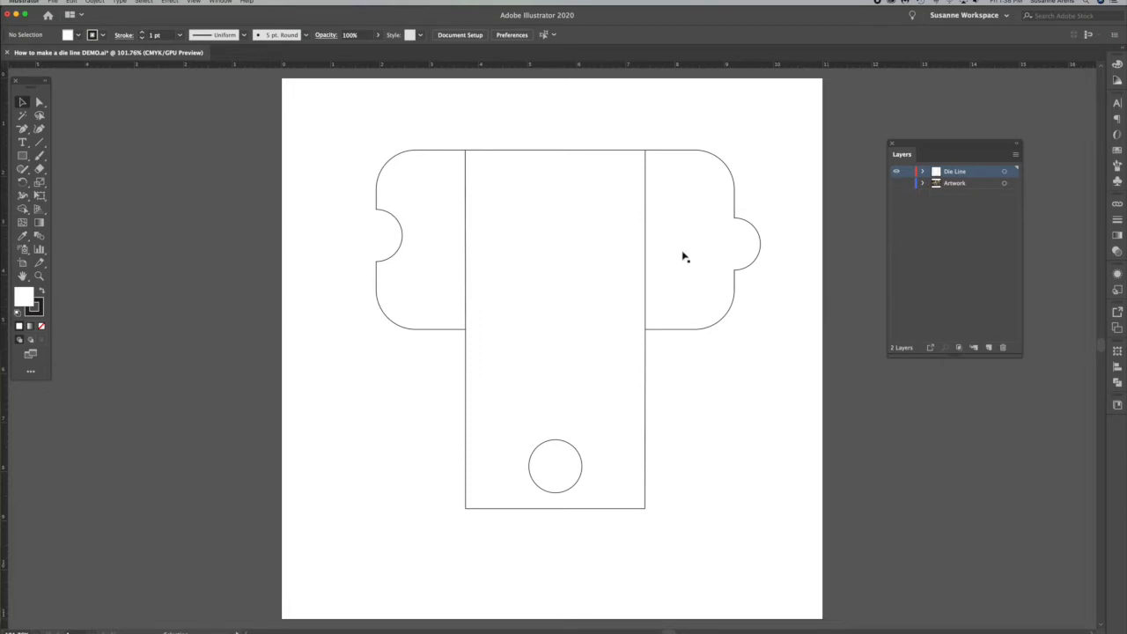
pyautogui.click(411, 193)
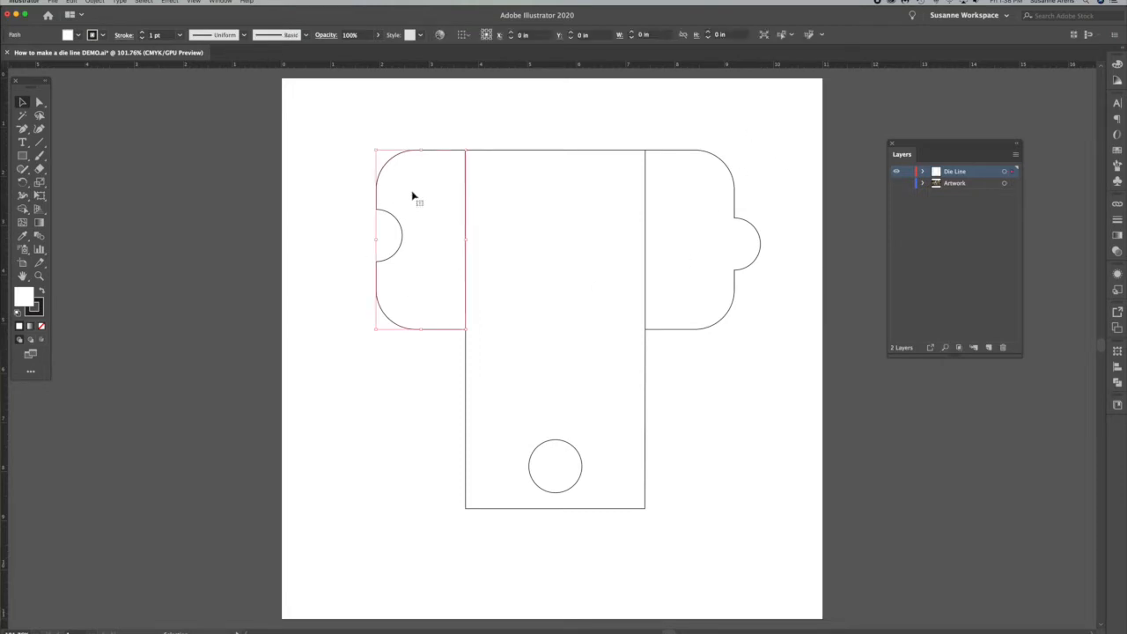
pyautogui.keyDown('shift'); pyautogui.click(732, 218); pyautogui.keyUp('shift')
pyautogui.moveTo(727, 221); pyautogui.dragTo(724, 156)
pyautogui.press('super+z')
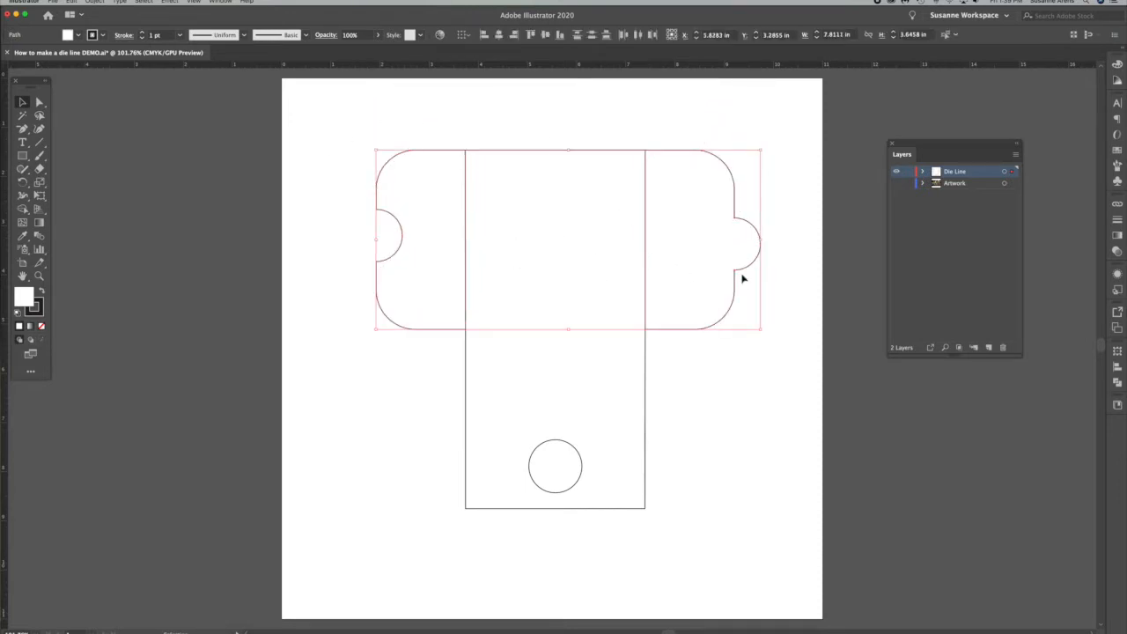
pyautogui.click(735, 361)
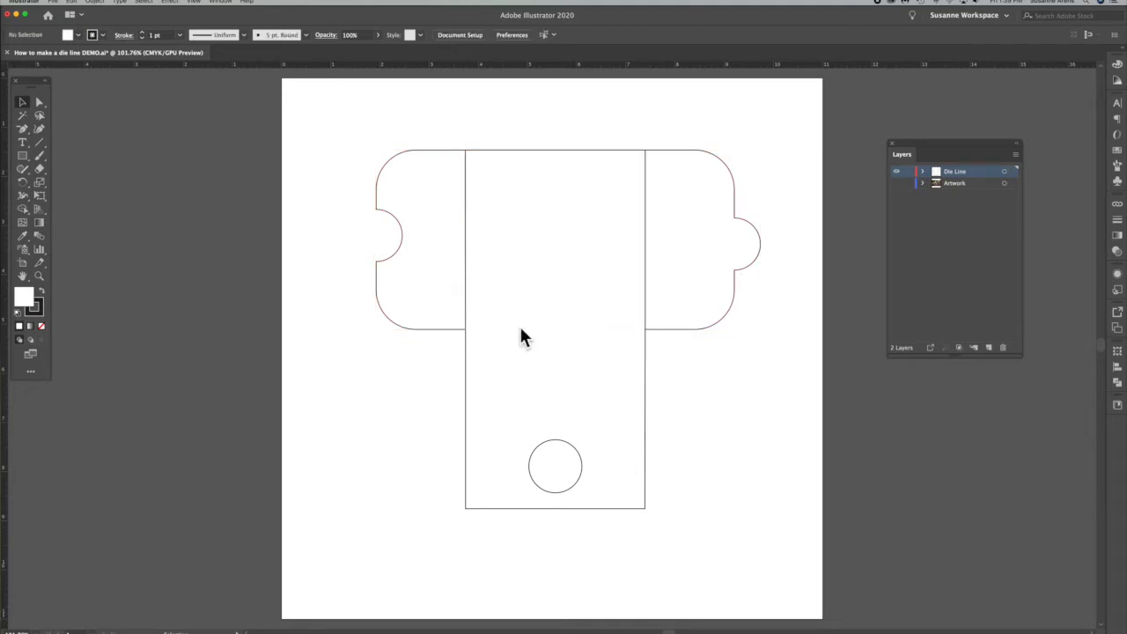
# Copy both side flaps and paste them in place on a new layer between Die Line and Artwork
pyautogui.click(404, 179)
pyautogui.keyDown('shift'); pyautogui.click(712, 202); pyautogui.keyUp('shift')
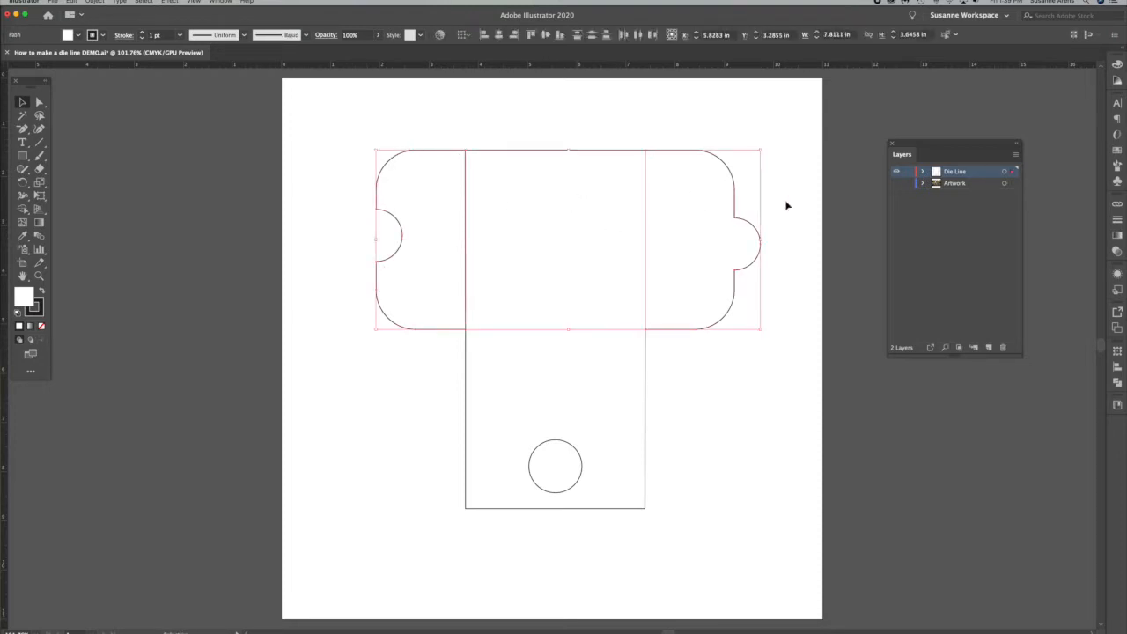
pyautogui.click(968, 184)
pyautogui.click(988, 347)
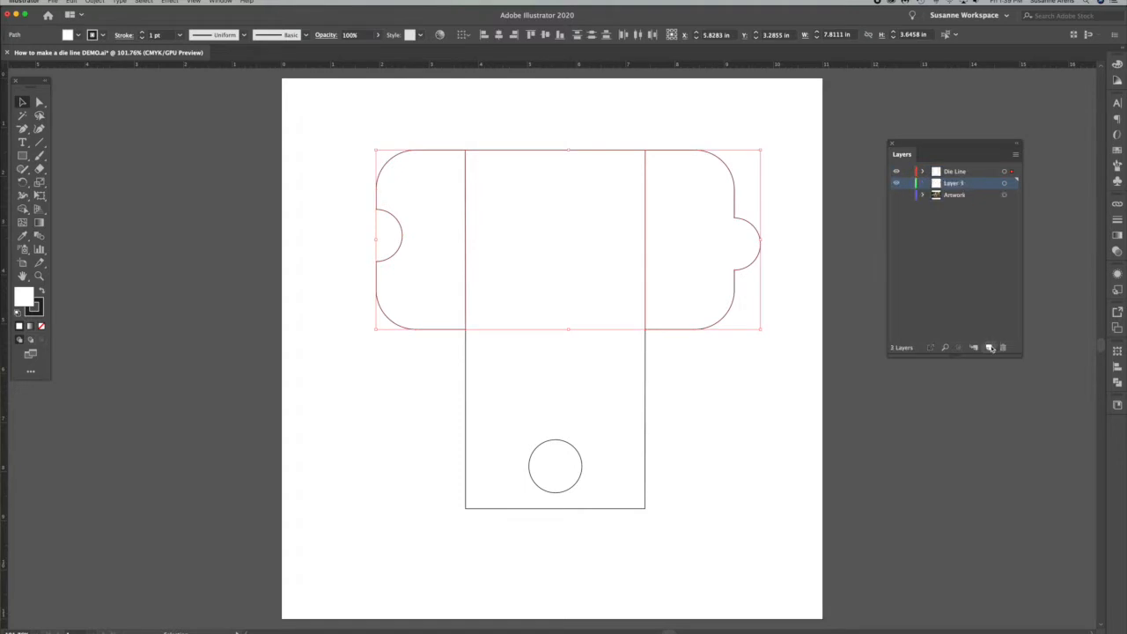
pyautogui.click(72, 1)
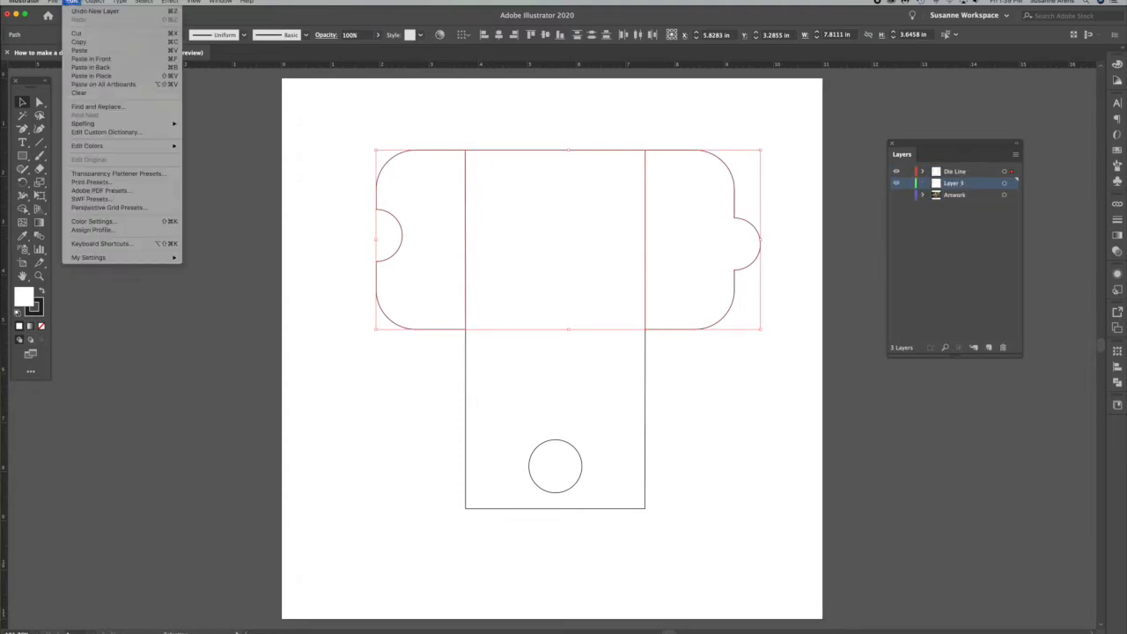
pyautogui.click(91, 75)
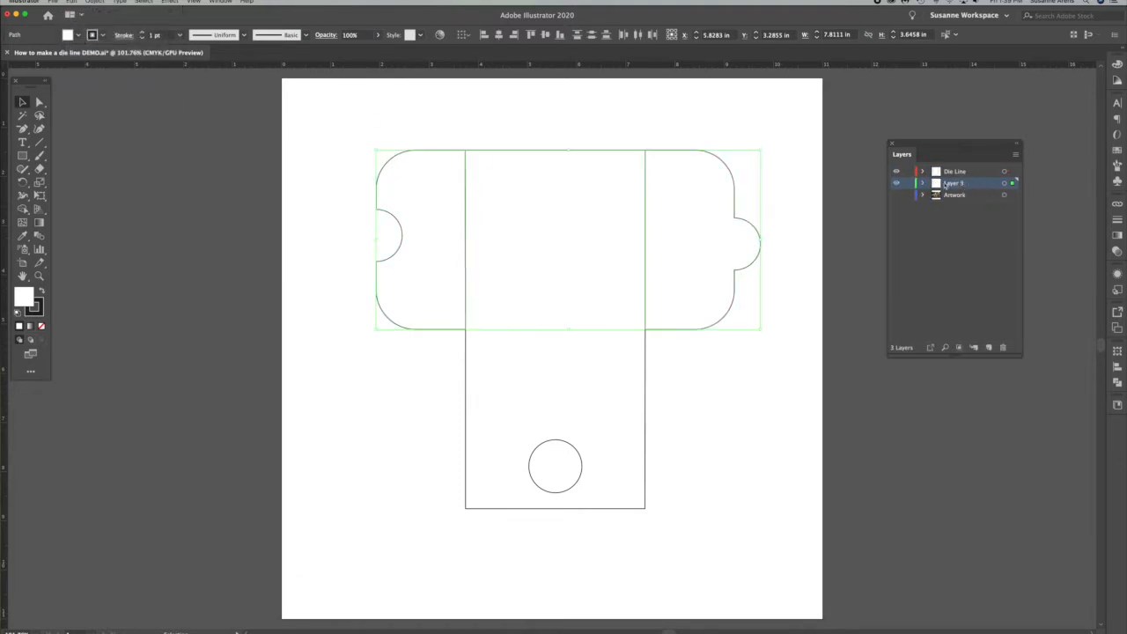
# Lock and hide Layer 3, and make Die Line the visible active layer
pyautogui.click(896, 194)
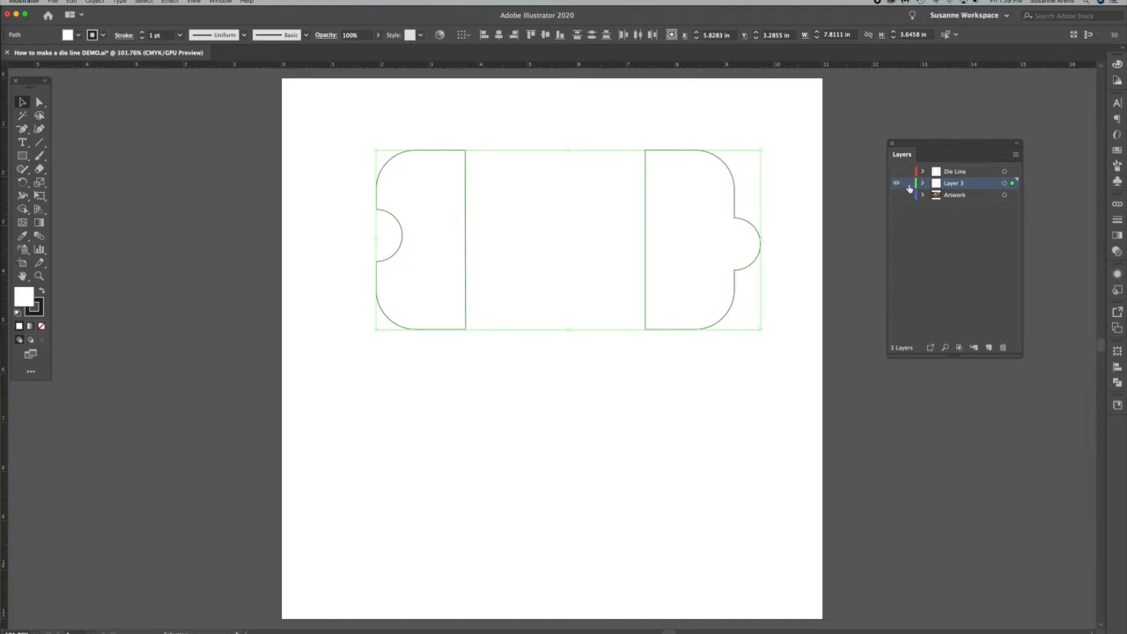
pyautogui.click(907, 183)
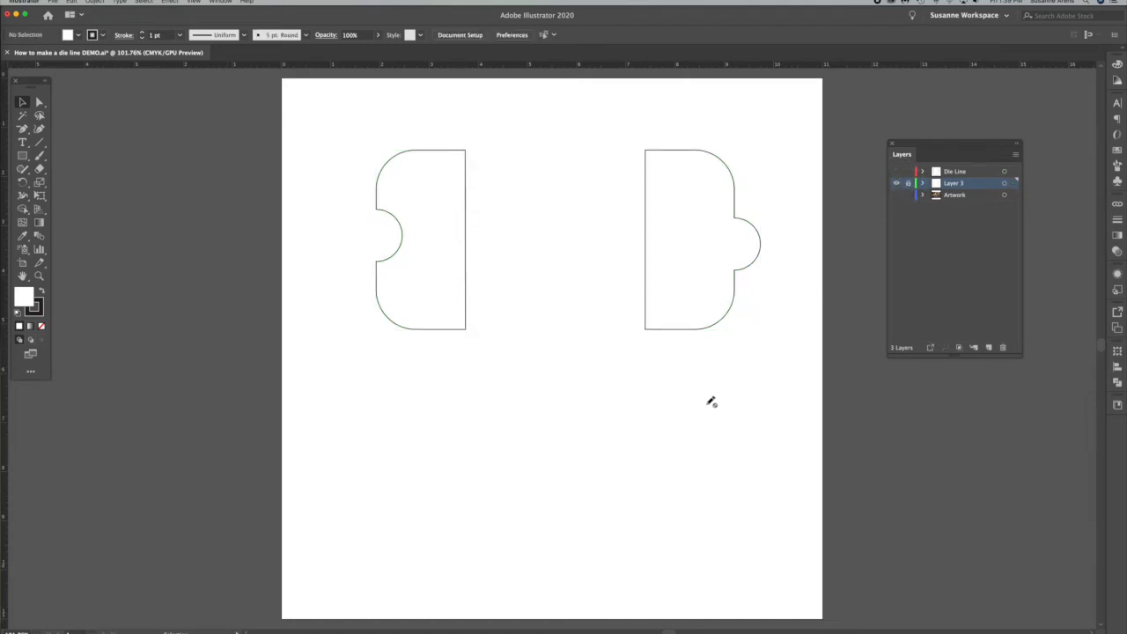
pyautogui.click(896, 182)
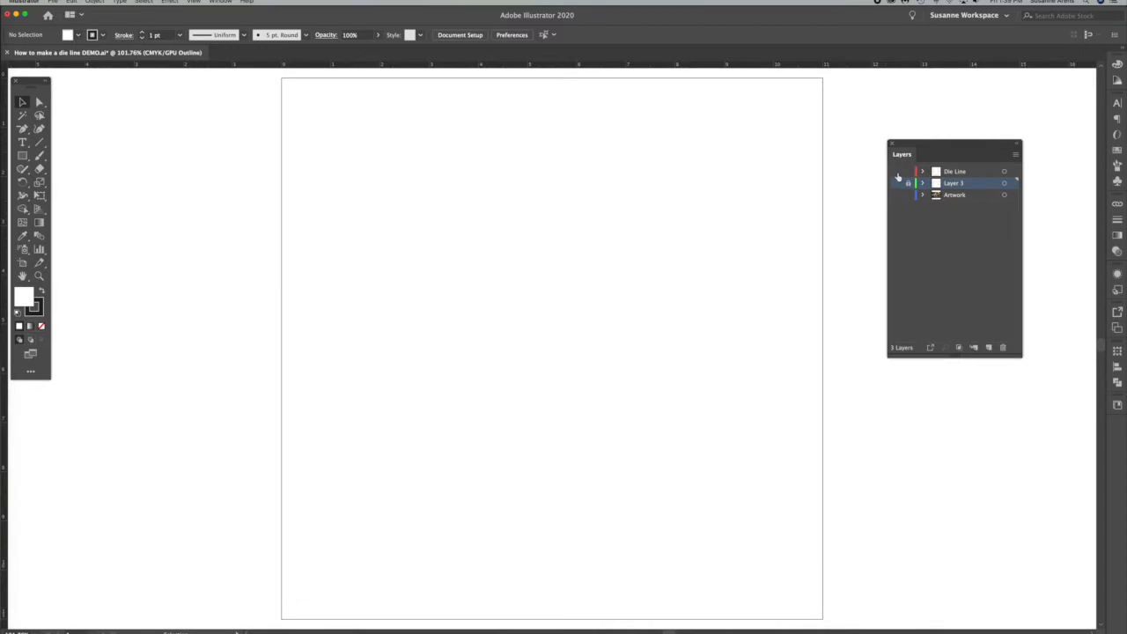
pyautogui.click(896, 171)
pyautogui.click(967, 172)
# Apply Pathfinder Unite to the central panel and both side flaps on the Die Line layer
pyautogui.moveTo(757, 132); pyautogui.dragTo(411, 352)
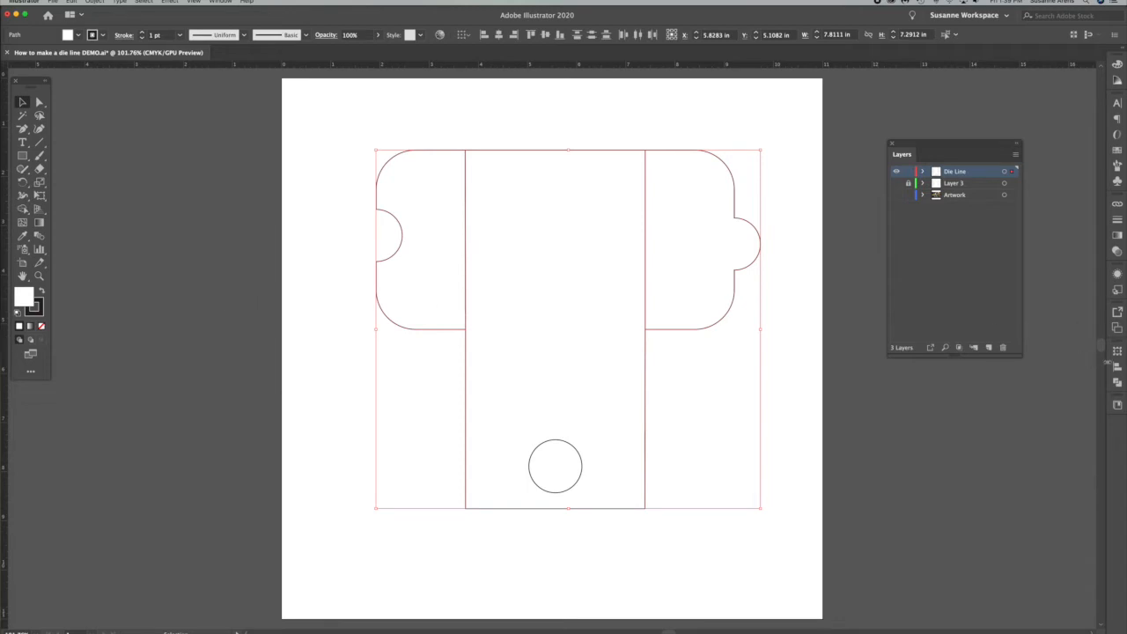
pyautogui.click(1116, 381)
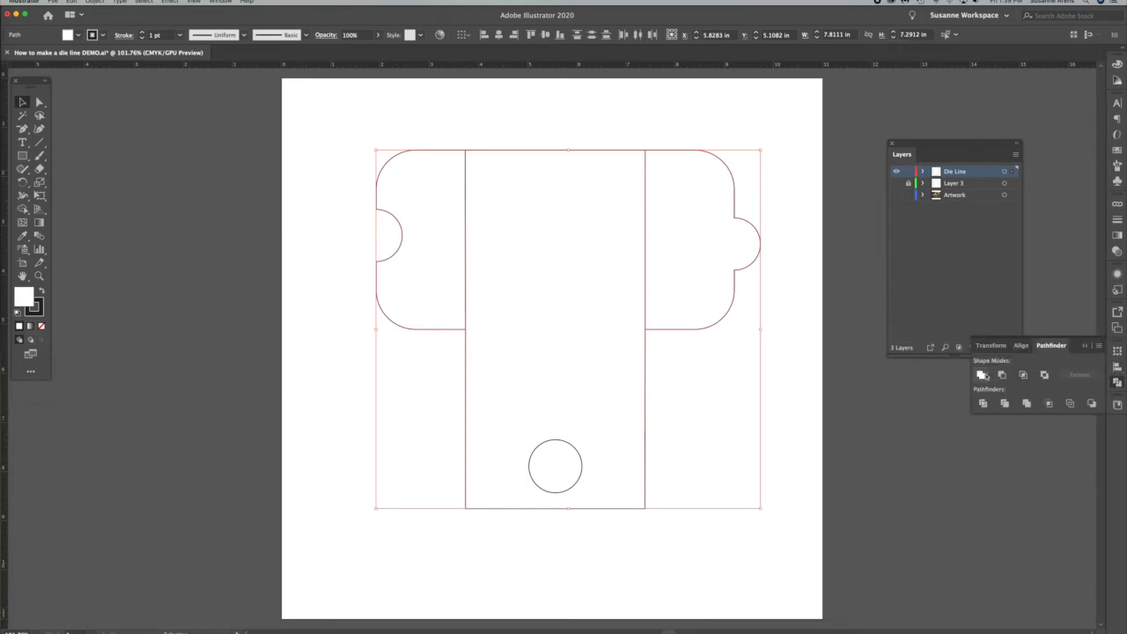
pyautogui.click(982, 375)
pyautogui.click(440, 247)
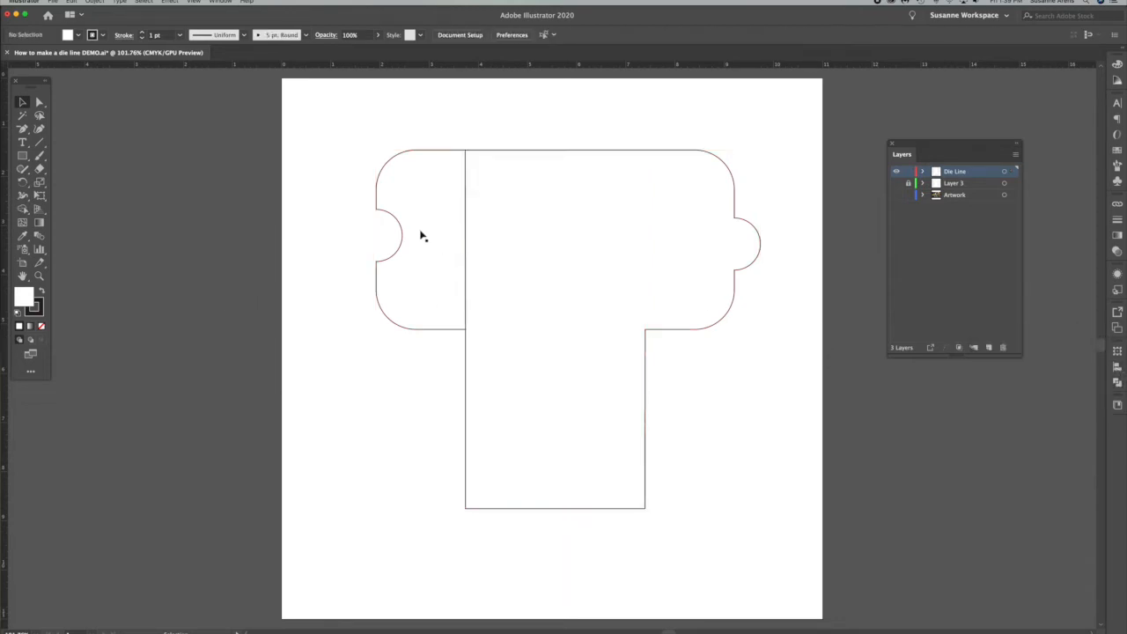
# Unite the still separate left flap with the main body so the die line is one continuous outline
pyautogui.click(428, 244)
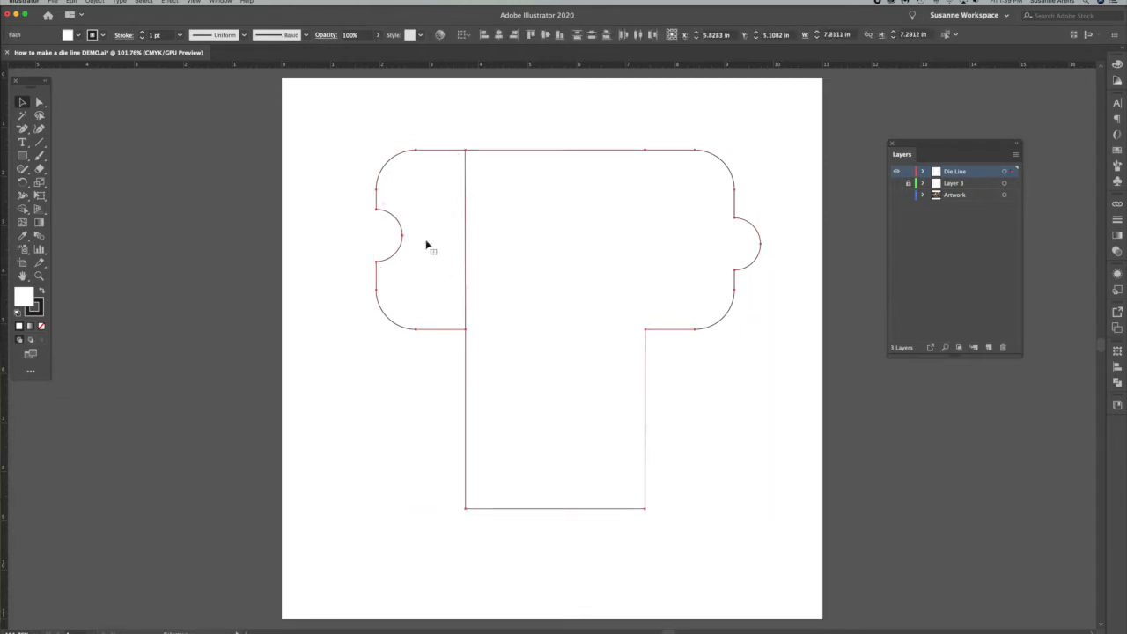
pyautogui.click(278, 213)
pyautogui.click(414, 223)
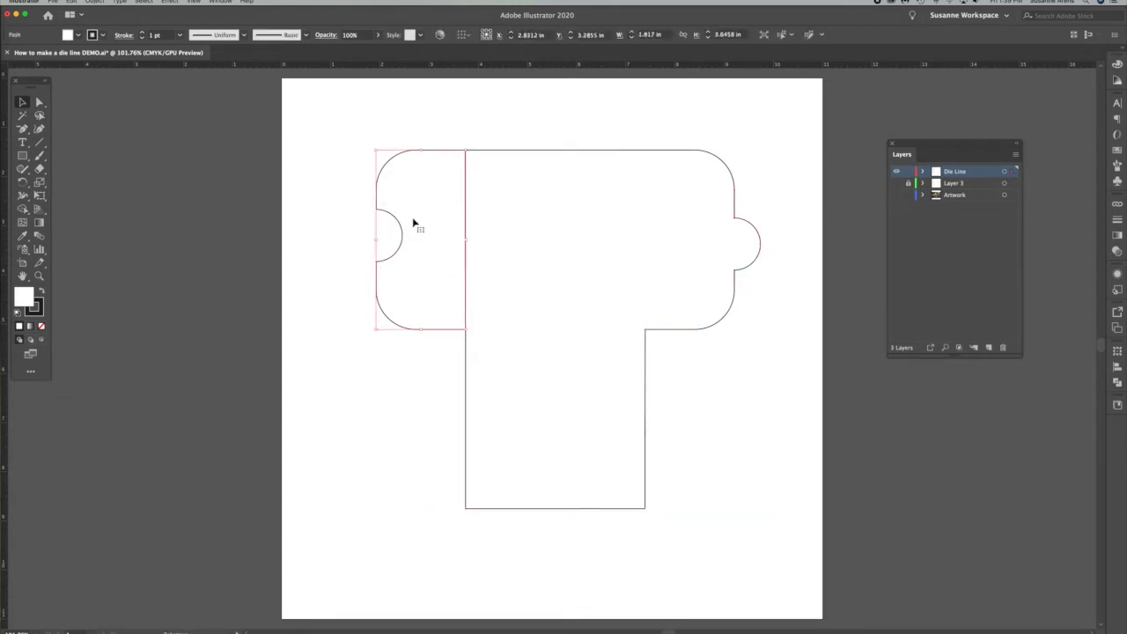
pyautogui.keyDown('shift'); pyautogui.click(525, 206); pyautogui.keyUp('shift')
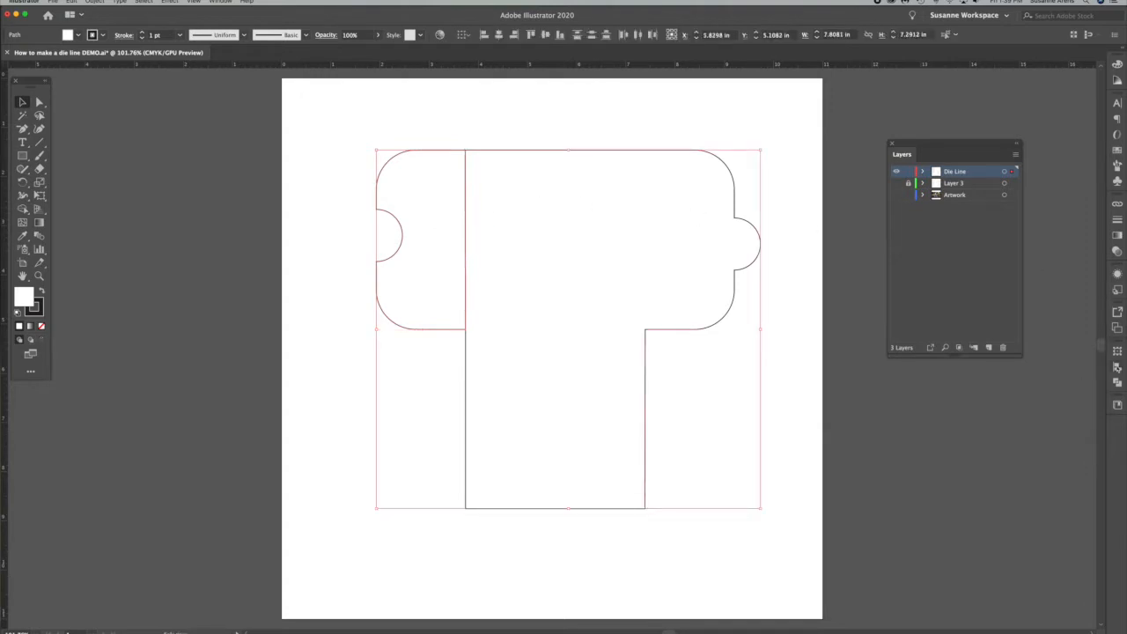
pyautogui.click(1116, 382)
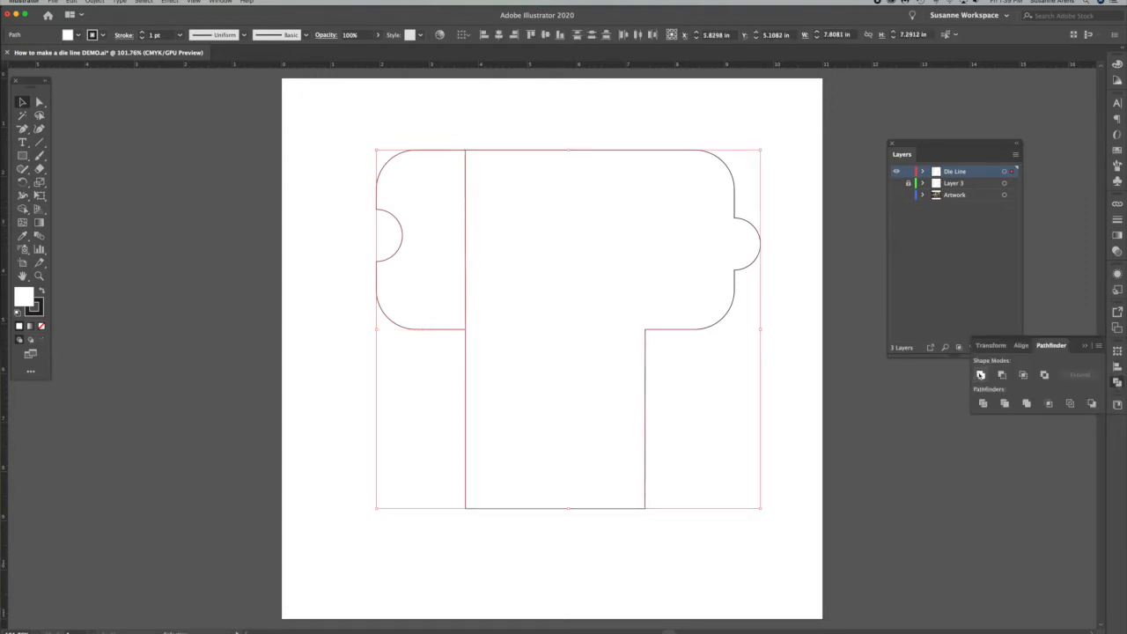
pyautogui.click(980, 374)
pyautogui.click(786, 395)
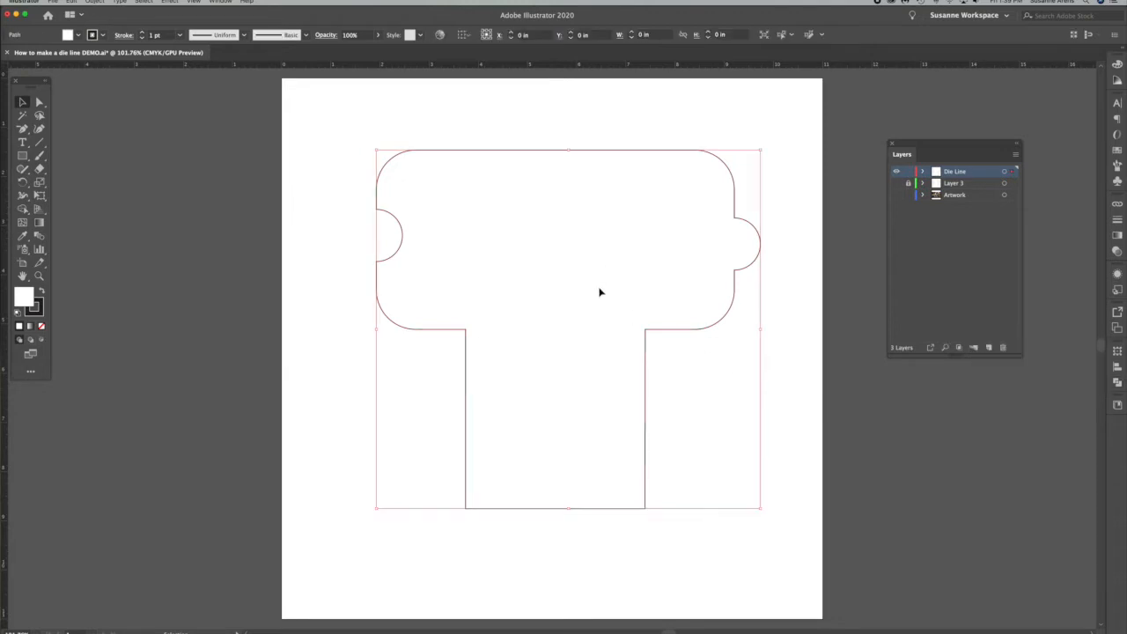
# Send the united outline behind the circle, and set the stroke of both shapes to magenta
pyautogui.press('shift+super+bracketleft')
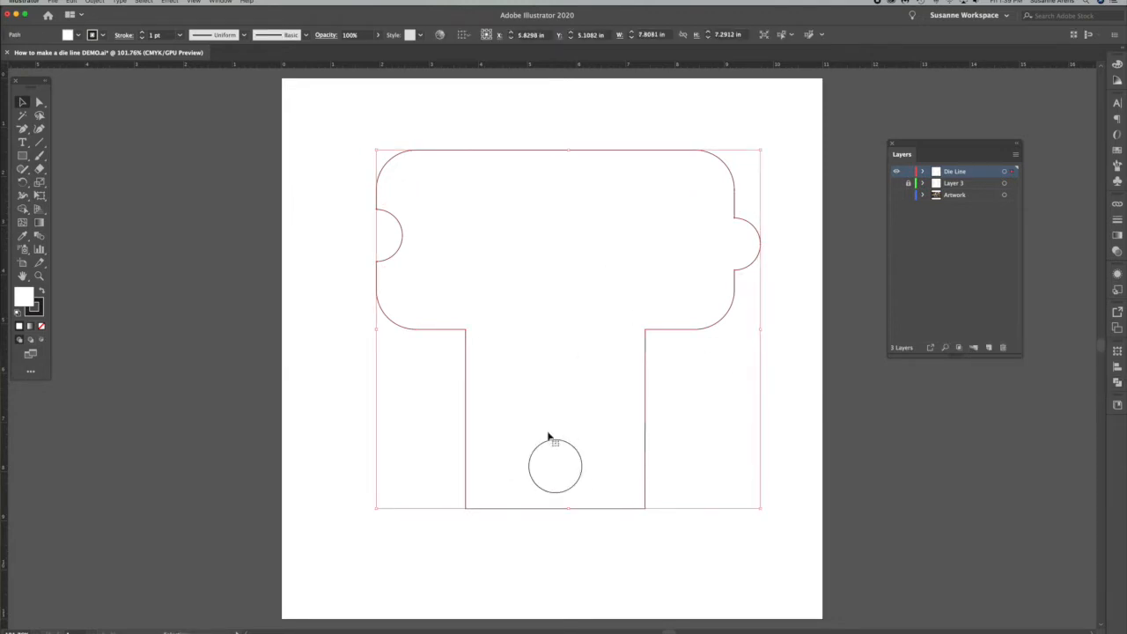
pyautogui.moveTo(642, 509); pyautogui.dragTo(448, 366)
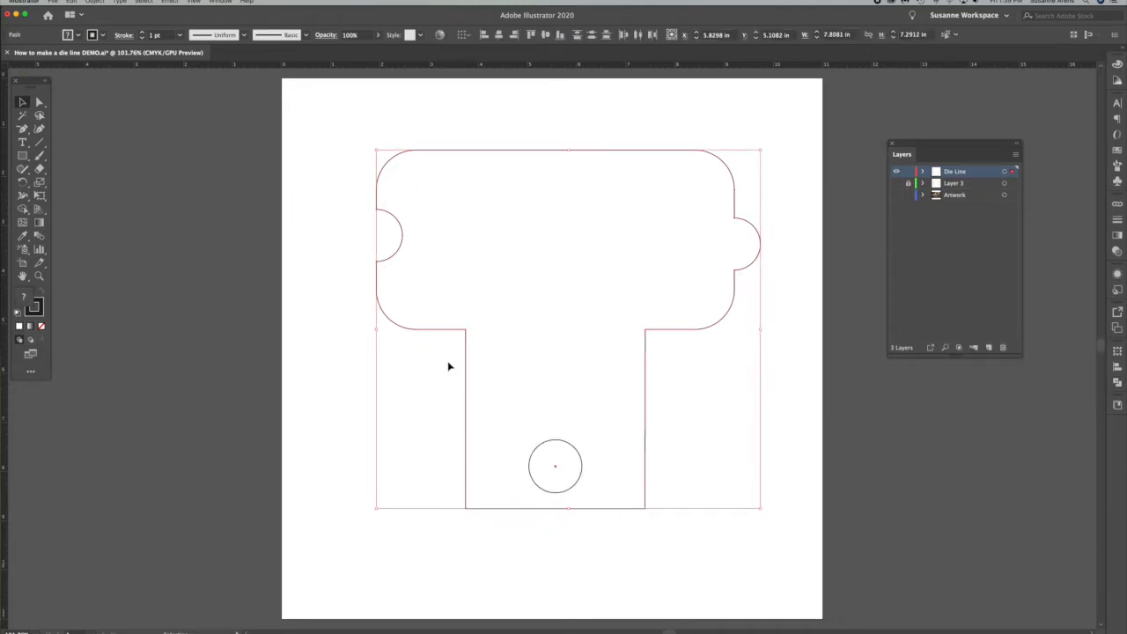
pyautogui.click(34, 306)
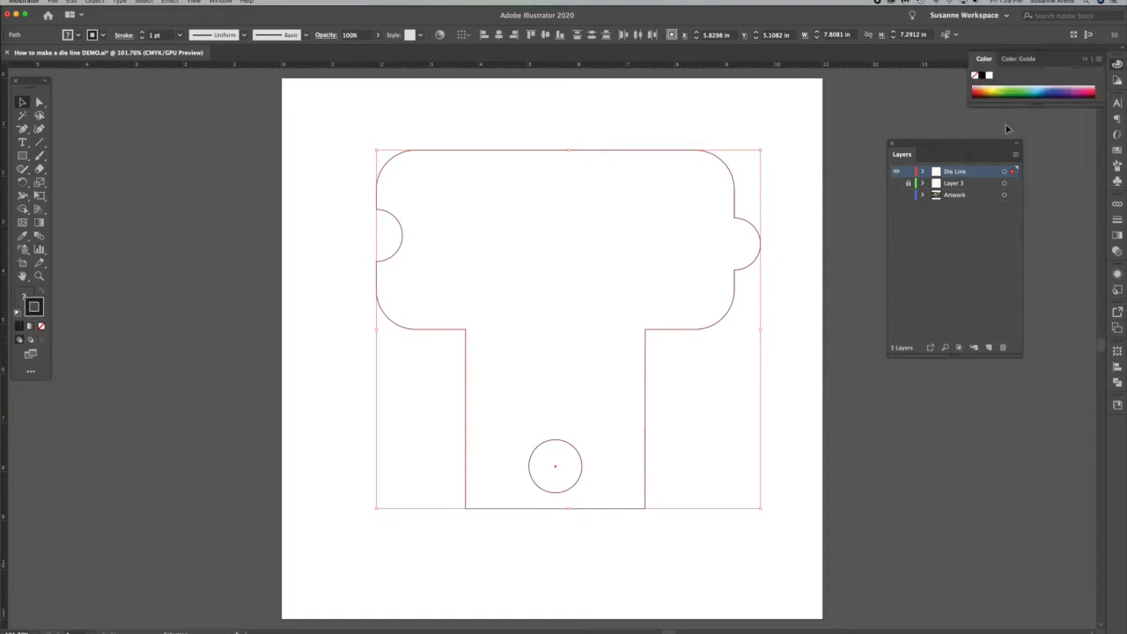
pyautogui.click(1116, 150)
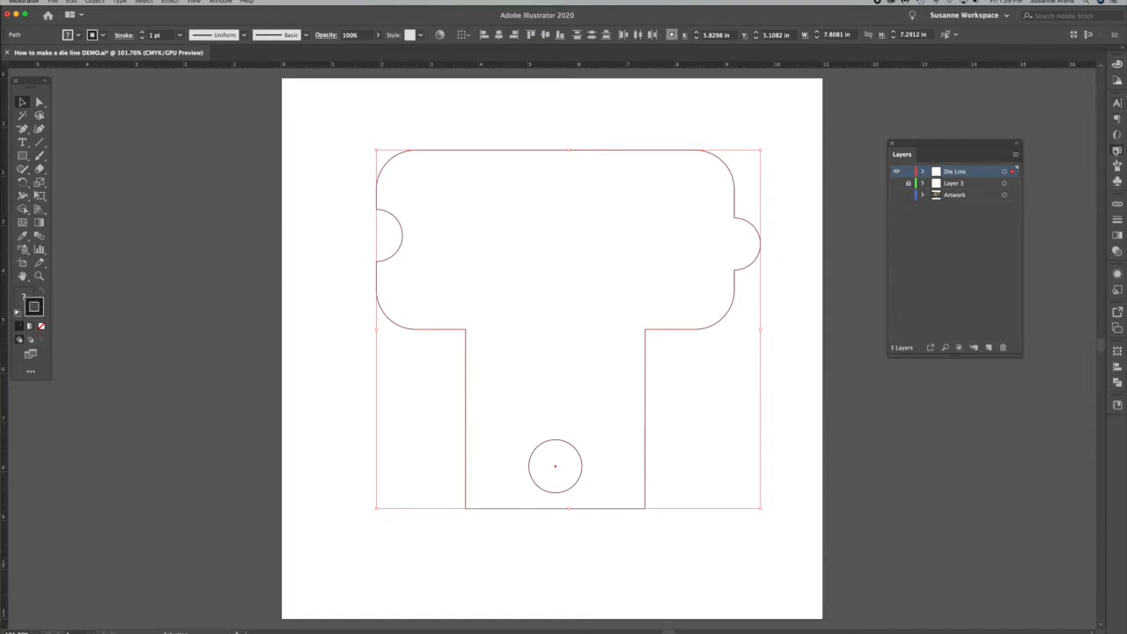
pyautogui.click(1048, 135)
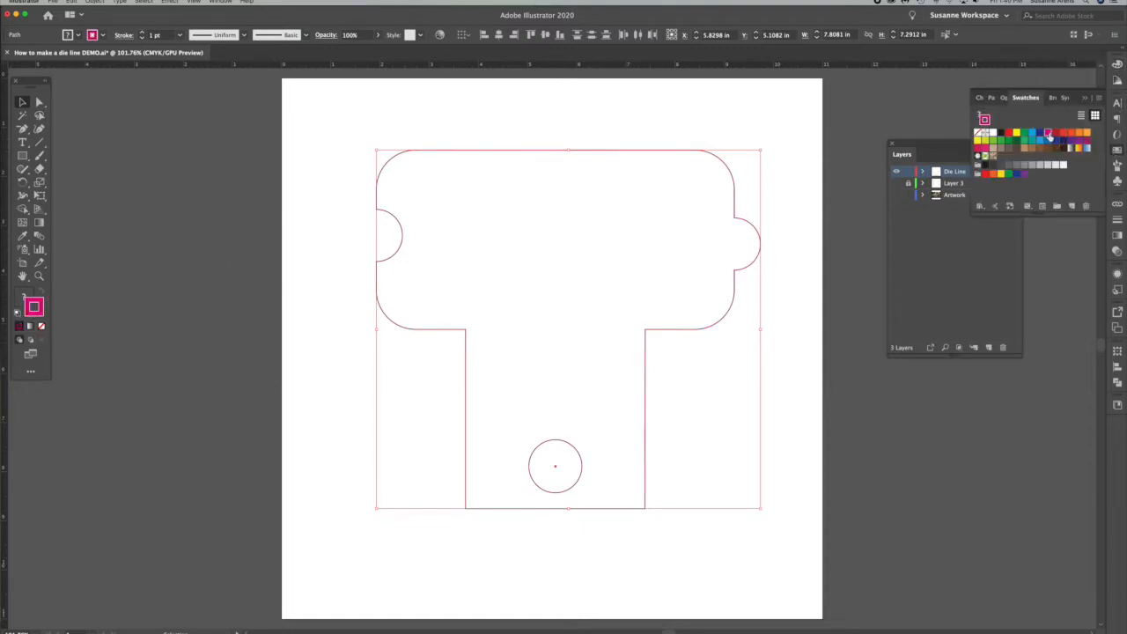
pyautogui.click(788, 132)
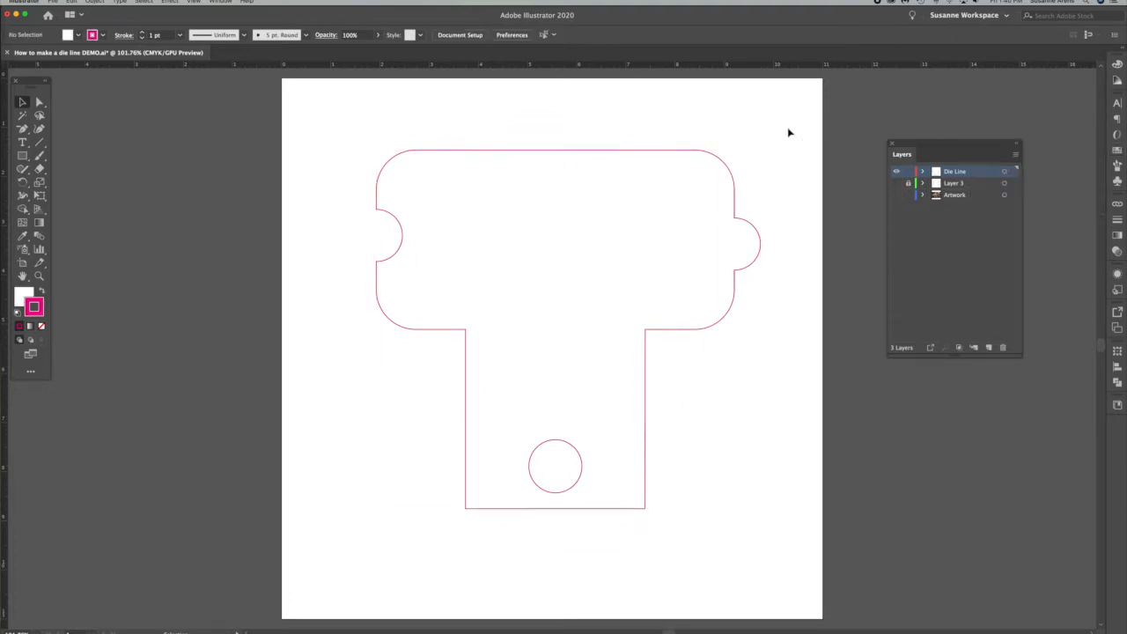
# Copy the die line outline and its circle, and lock the Die Line layer
pyautogui.click(505, 458)
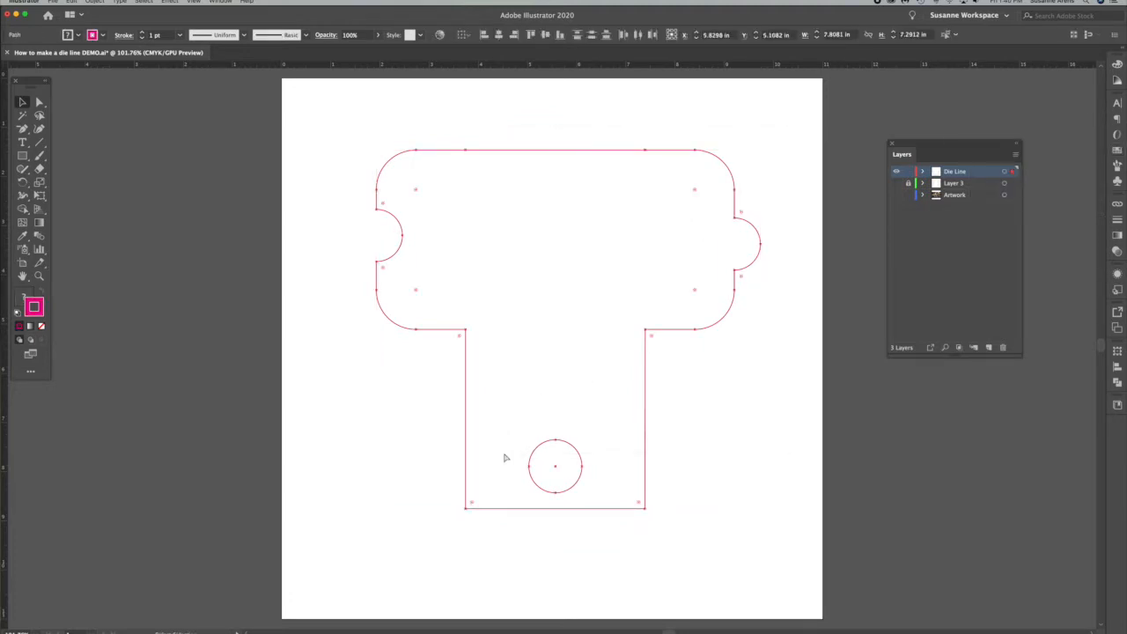
pyautogui.click(907, 171)
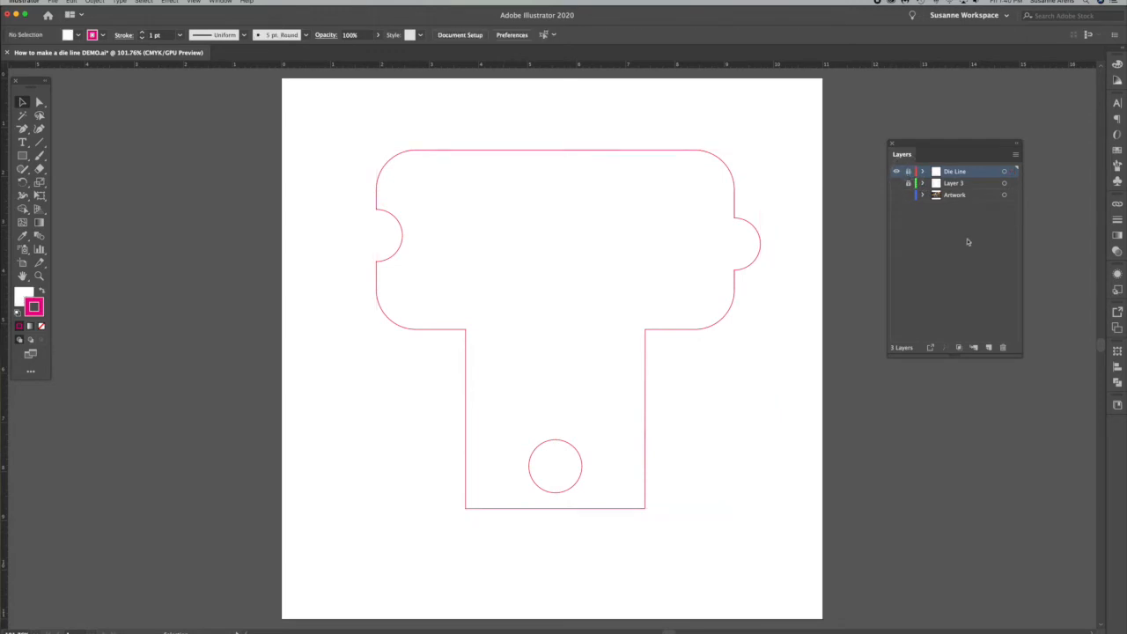
# Create a layer named Safe Zone above Die Line and paste the copied outline and circle in place on it
pyautogui.click(989, 348)
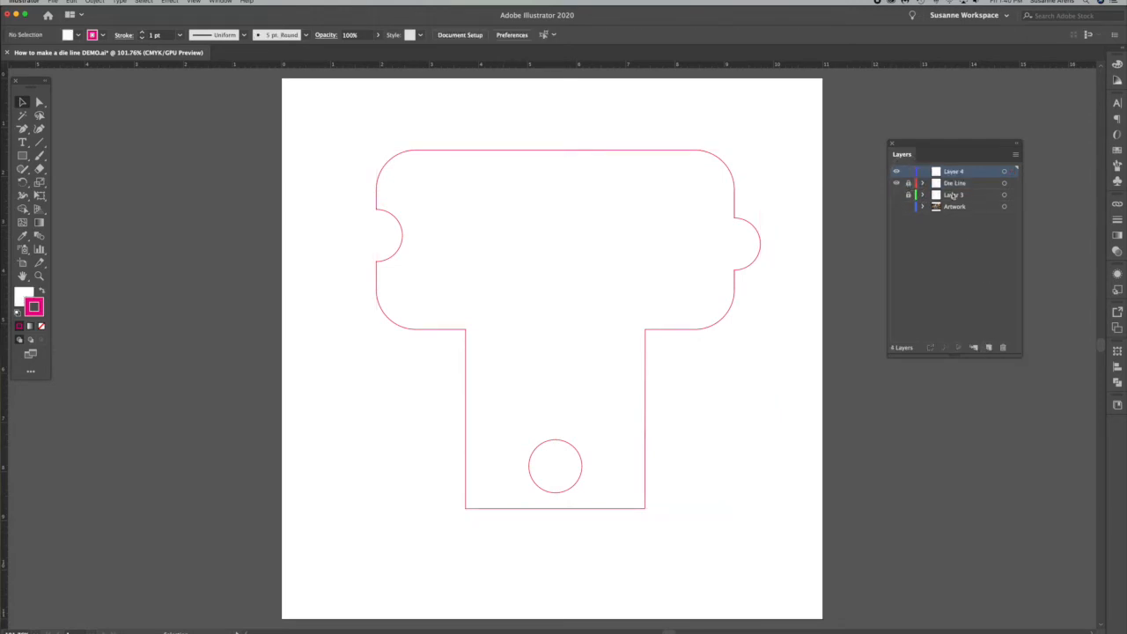
pyautogui.doubleClick(953, 173)
pyautogui.write('Sage')
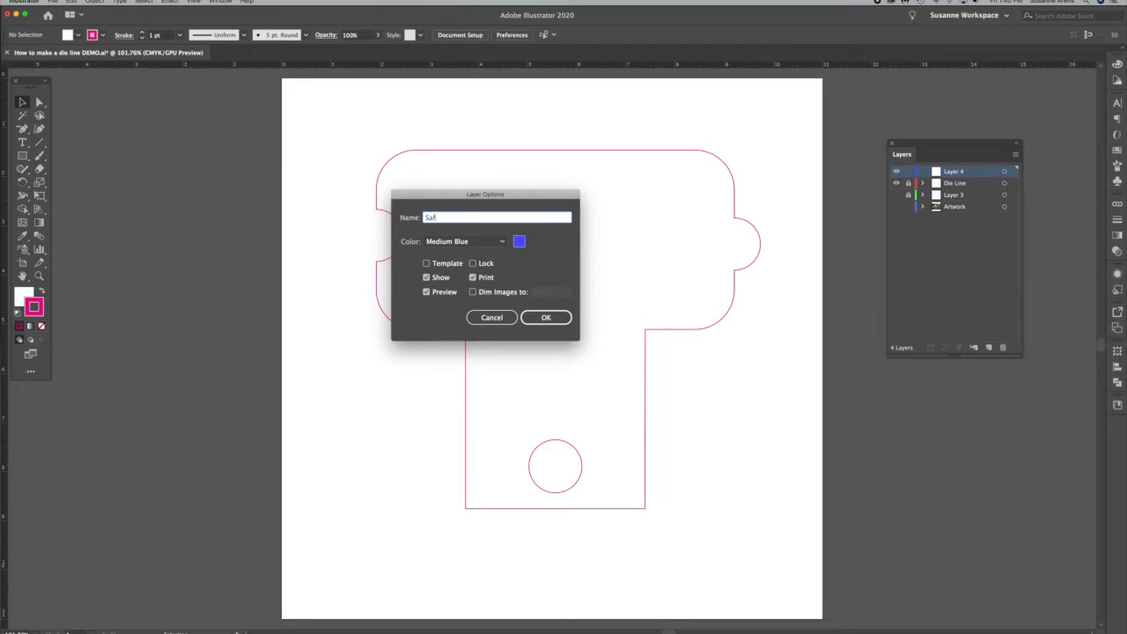
pyautogui.click(548, 318)
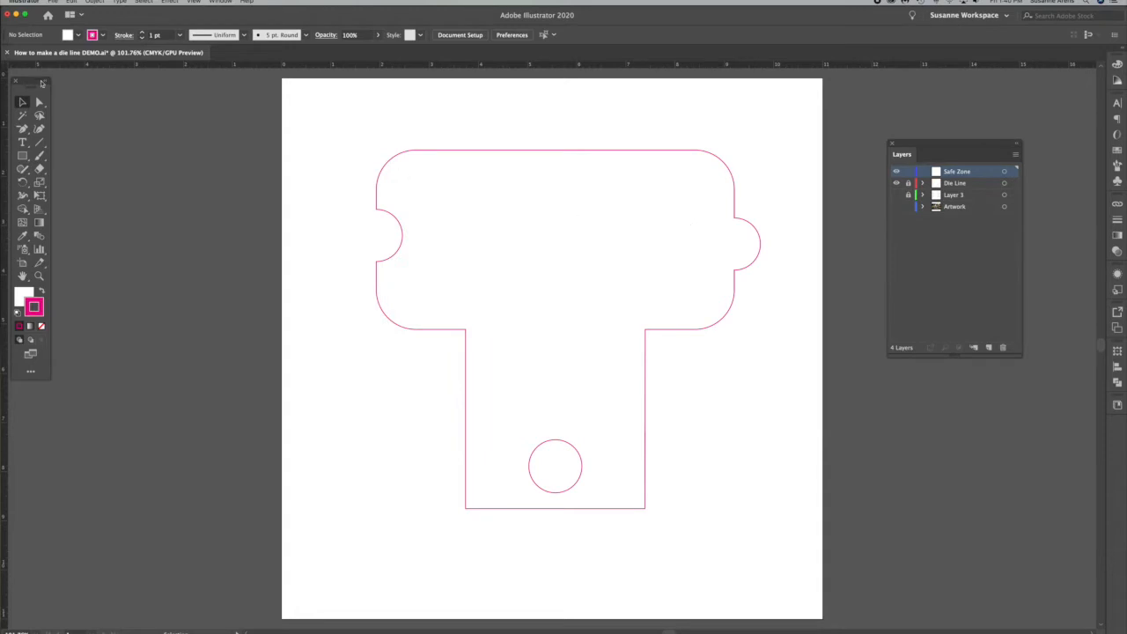
pyautogui.click(71, 2)
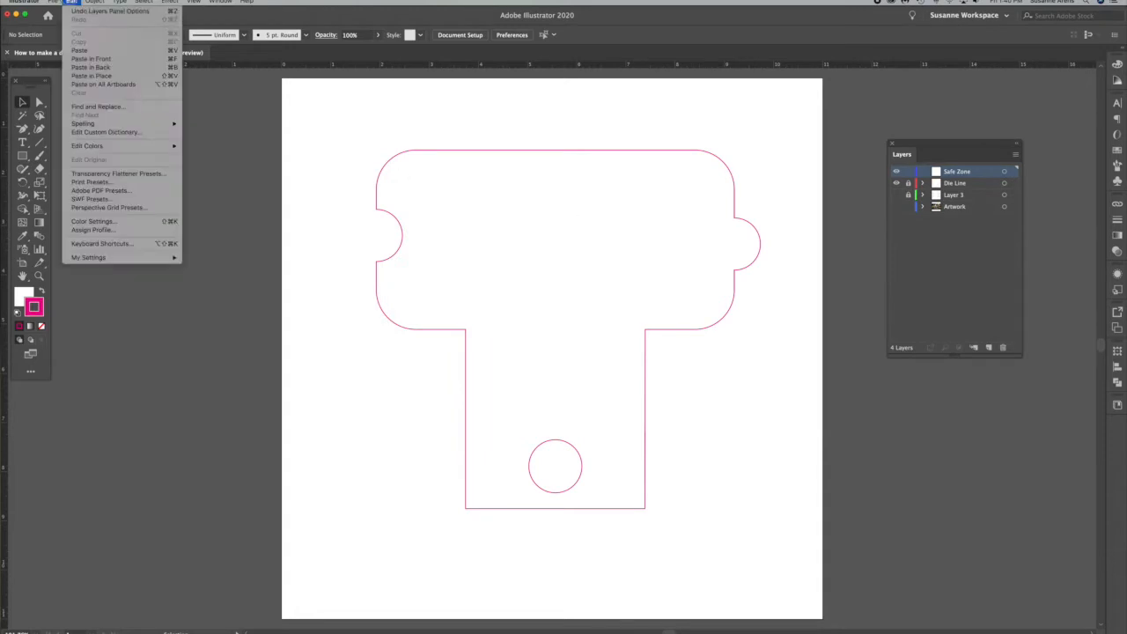
pyautogui.click(81, 75)
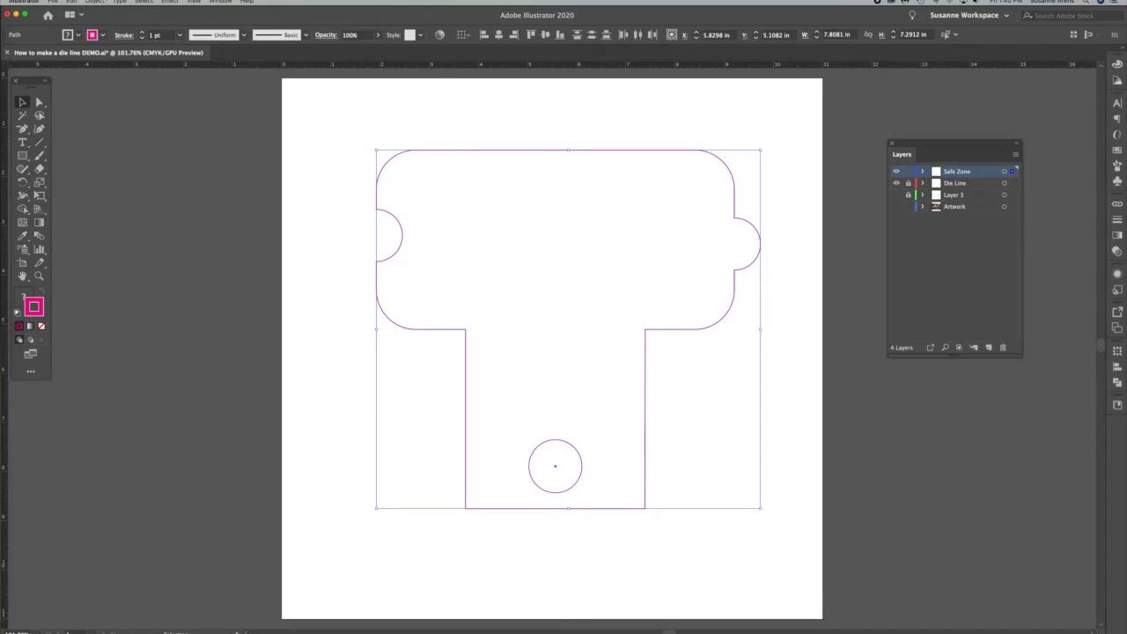
# Offset the outline and circle on the Safe Zone layer inward by -0.25 in with miter joins
pyautogui.click(97, 1)
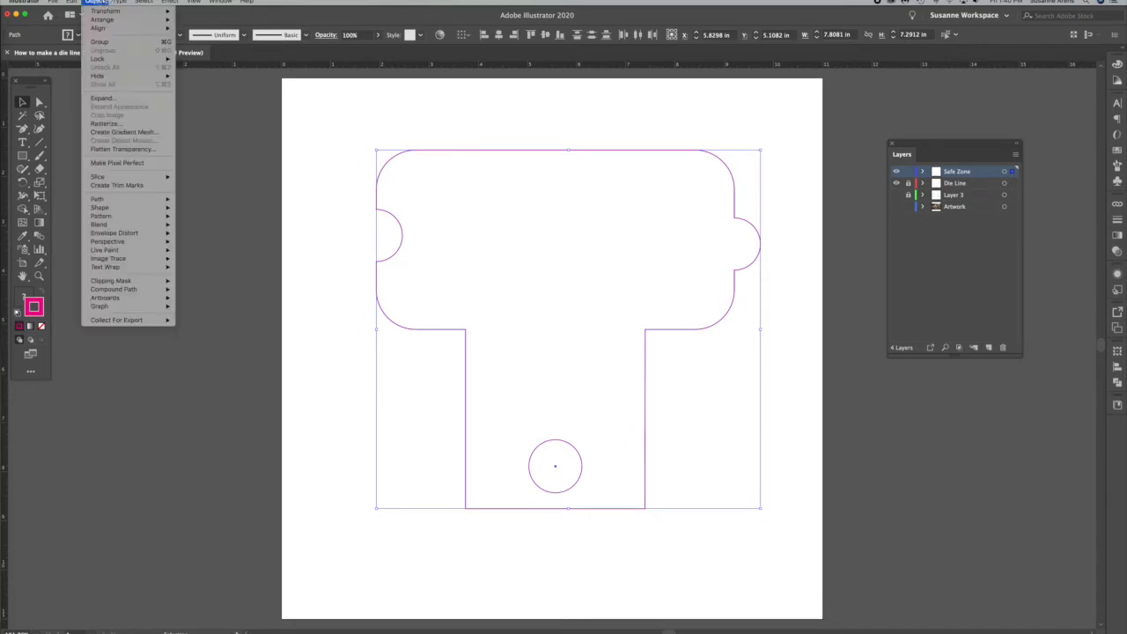
pyautogui.moveTo(106, 200)
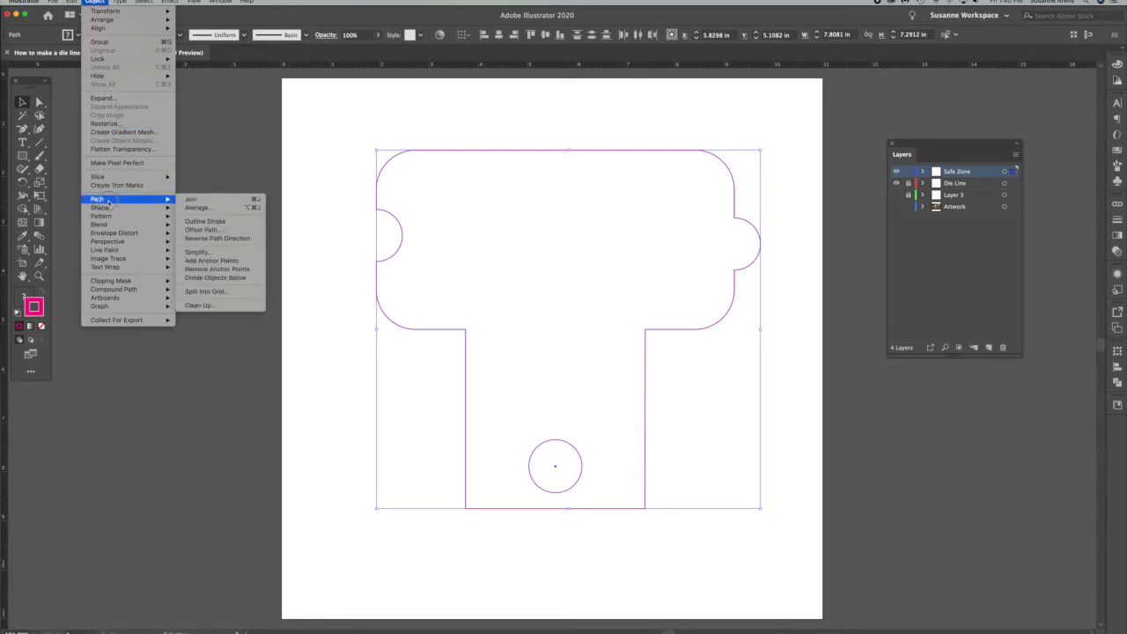
pyautogui.click(211, 231)
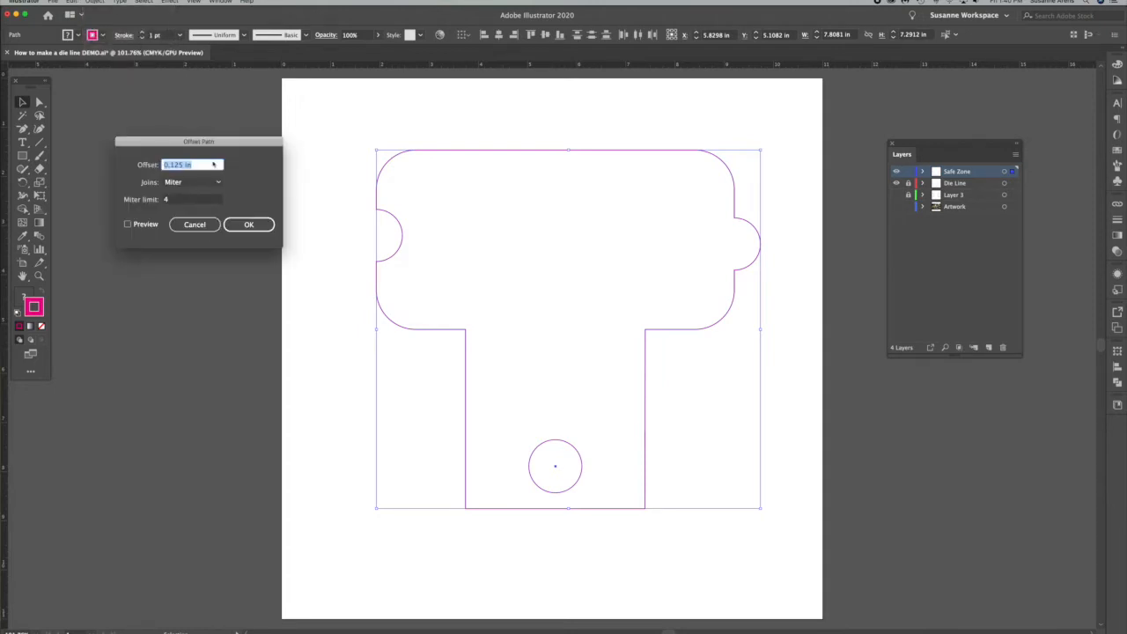
pyautogui.write('-0')
pyautogui.write('.25')
pyautogui.press('Tab')
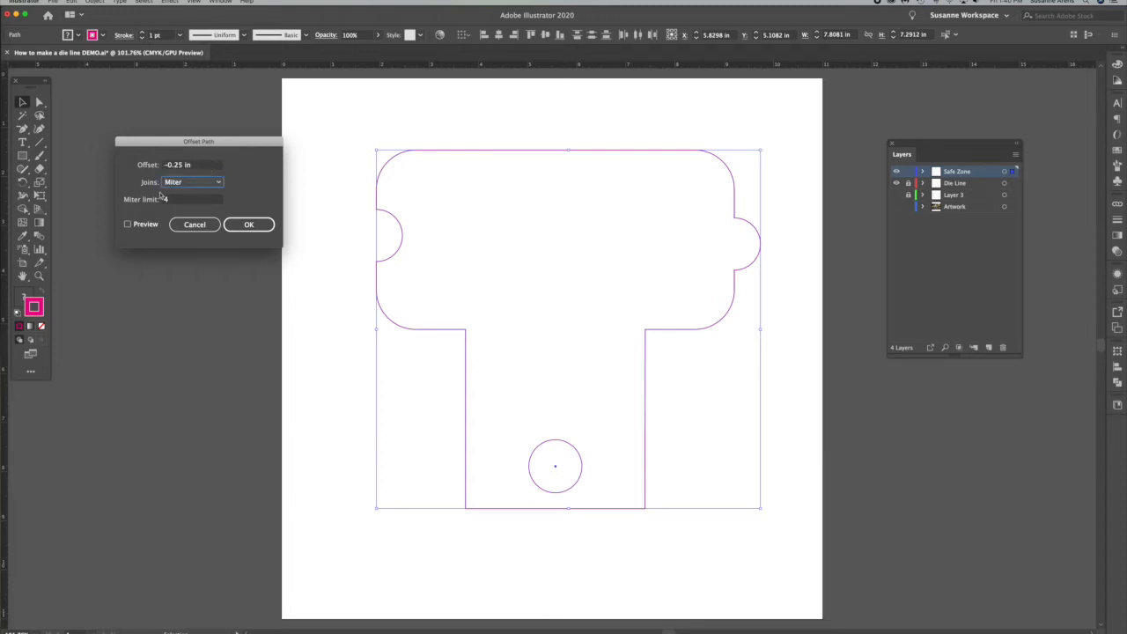
pyautogui.click(127, 225)
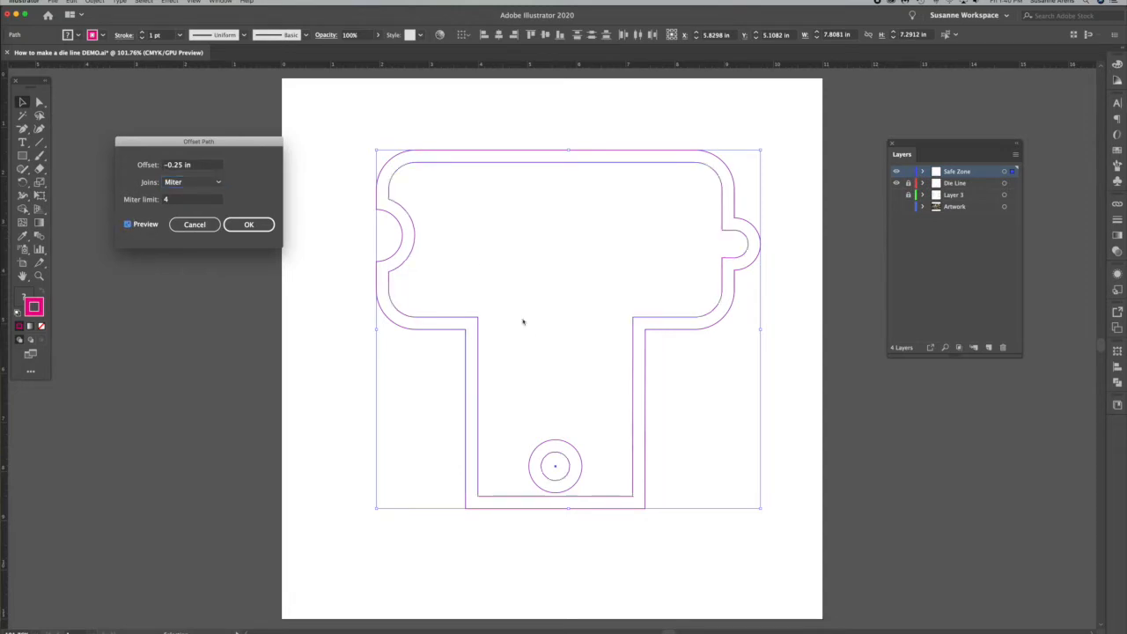
pyautogui.click(244, 223)
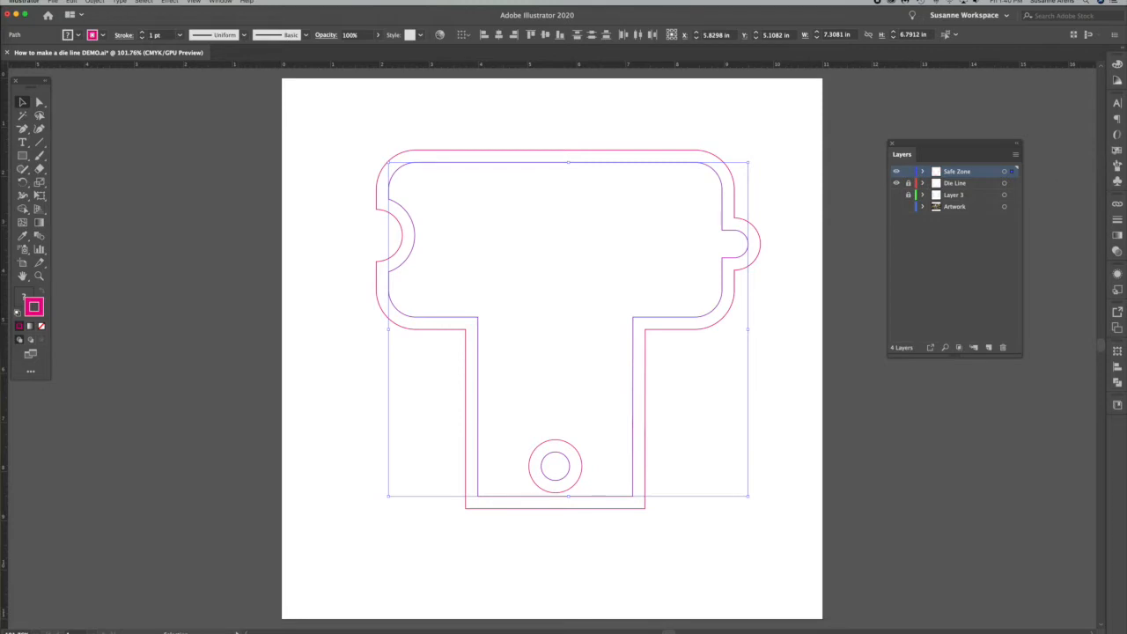
# Set the stroke of the inset safe zone outline and circle to light blue
pyautogui.click(1115, 151)
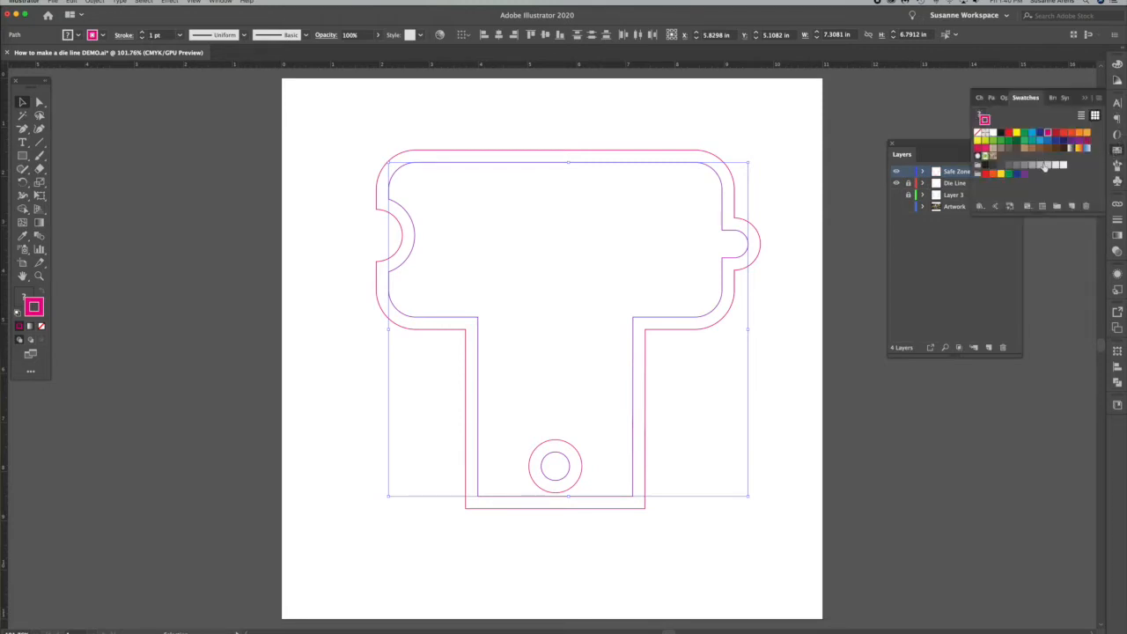
pyautogui.click(1036, 135)
pyautogui.click(768, 134)
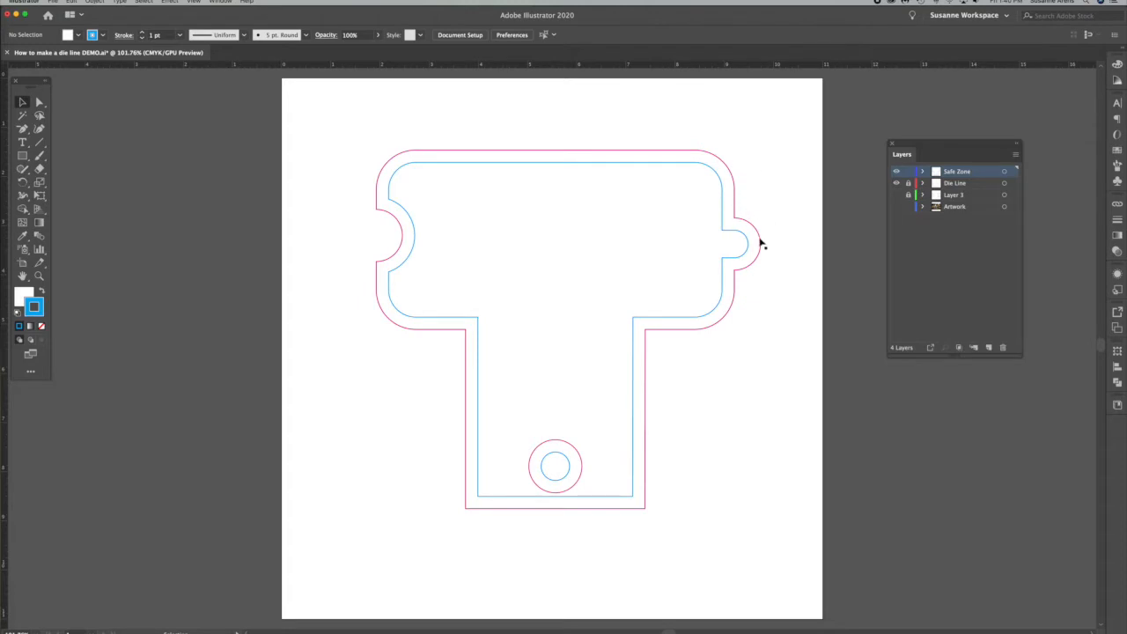
# Create a layer named Bleed above the locked Safe Zone layer and paste the copied outline and circle in place on it
pyautogui.click(988, 348)
pyautogui.doubleClick(955, 172)
pyautogui.write('S')
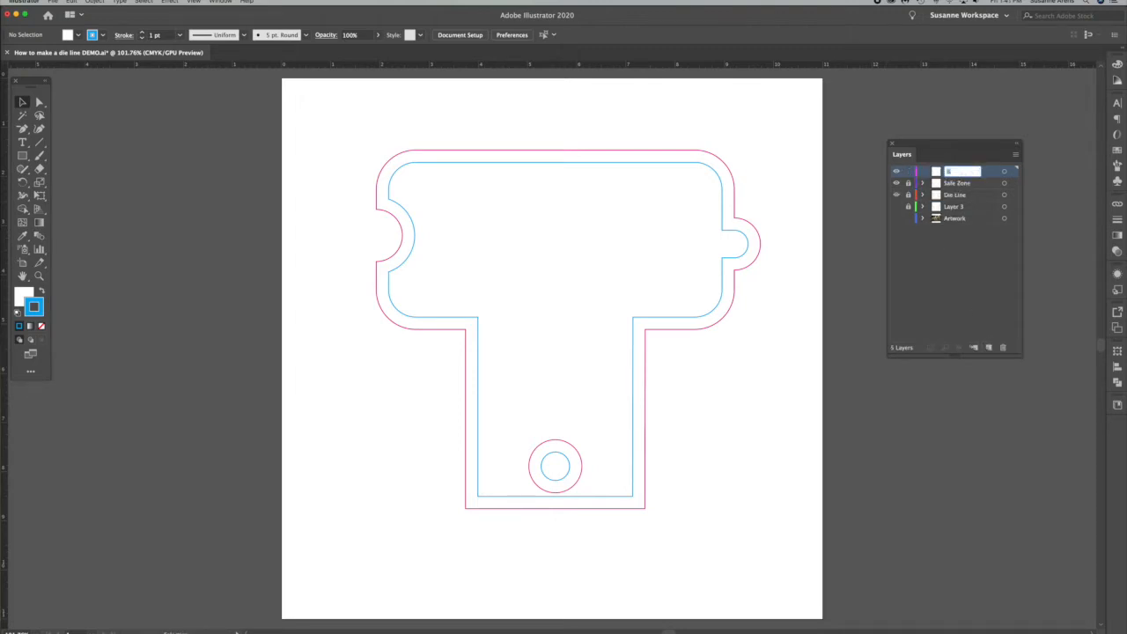
pyautogui.press('Return')
pyautogui.click(72, 2)
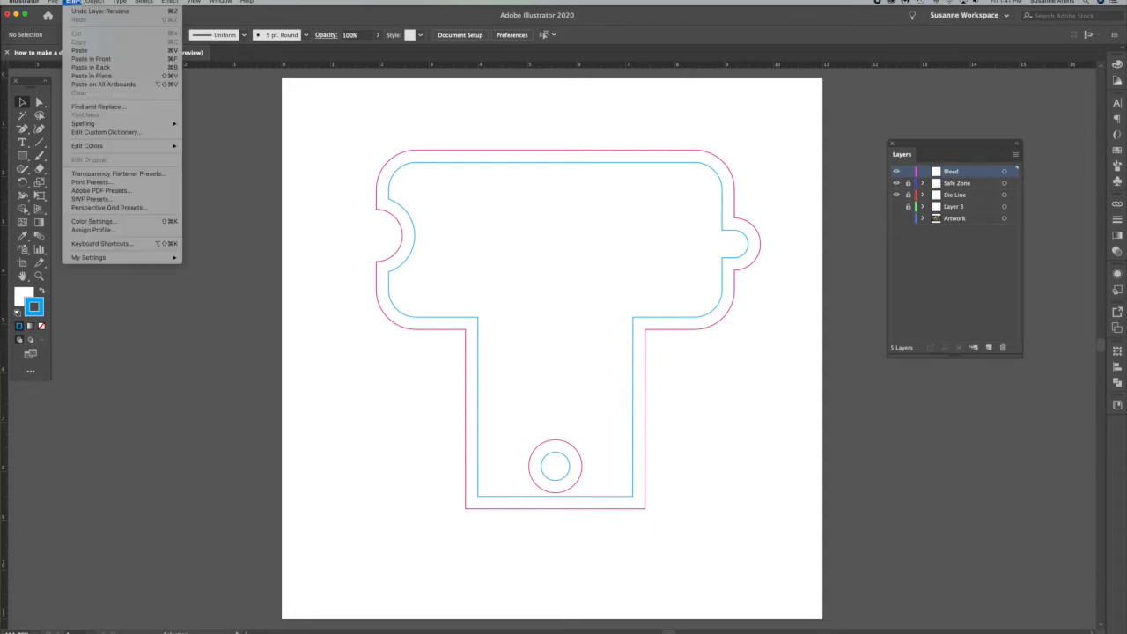
pyautogui.click(95, 75)
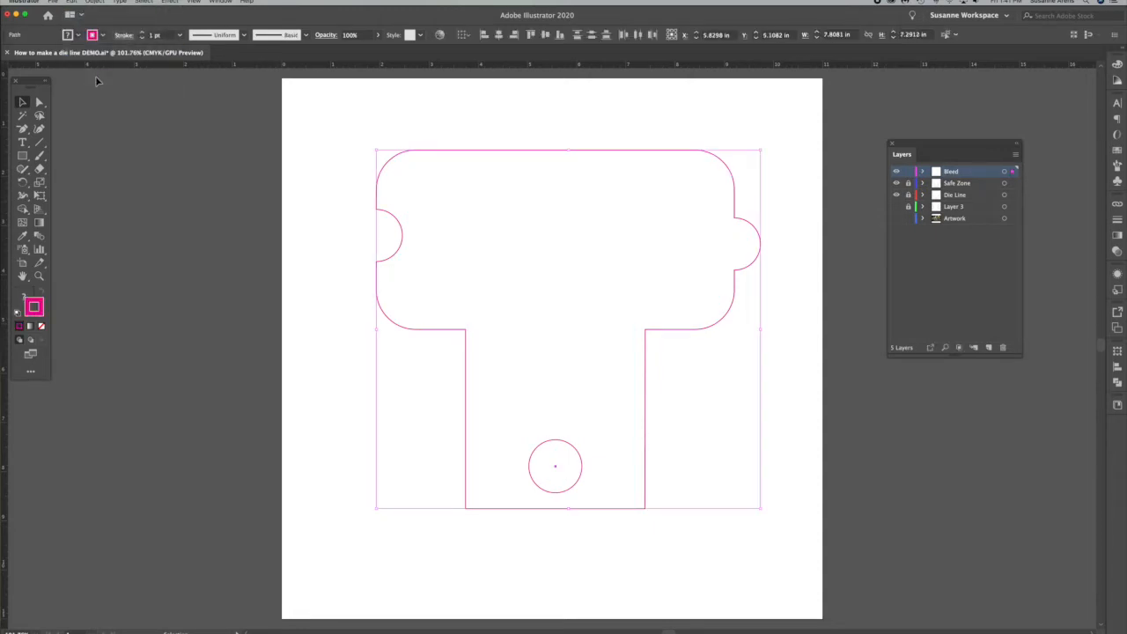
# Offset the pasted bleed outline and circle outward by 0.125 in with miter joins, and set the offset paths' stroke to black
pyautogui.click(95, 2)
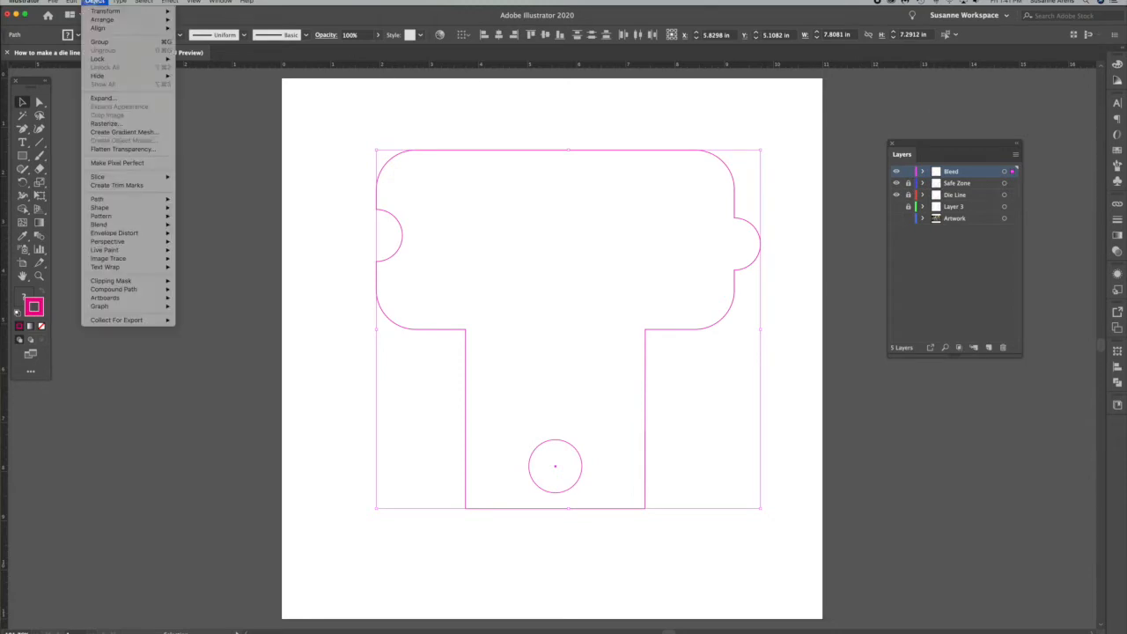
pyautogui.click(216, 234)
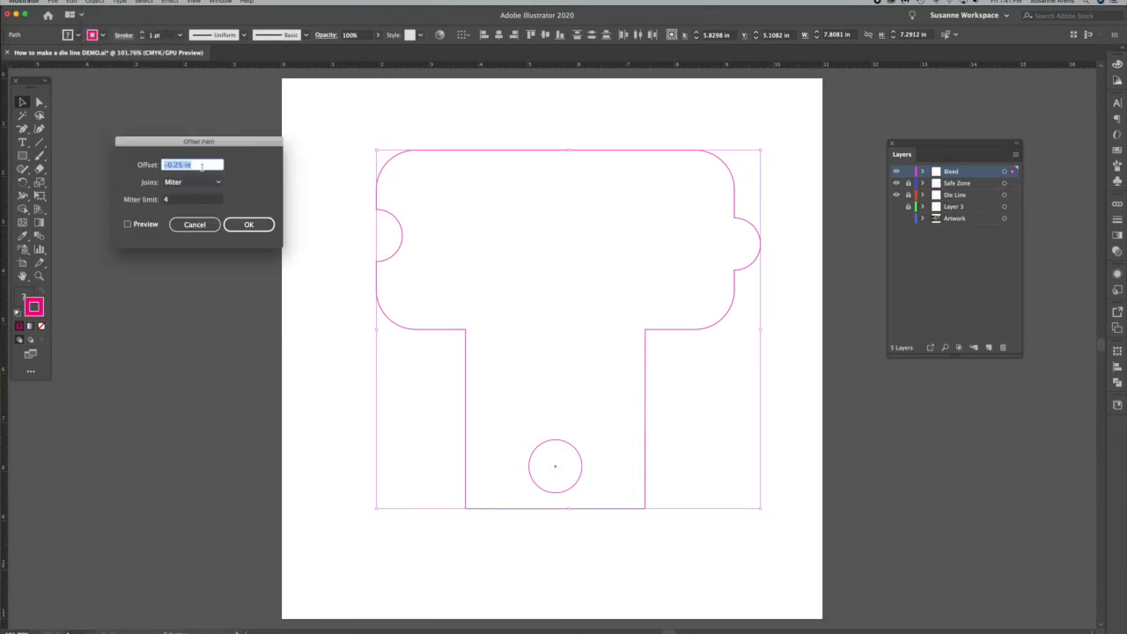
pyautogui.write('0.125')
pyautogui.press('Tab')
pyautogui.click(142, 228)
pyautogui.click(127, 224)
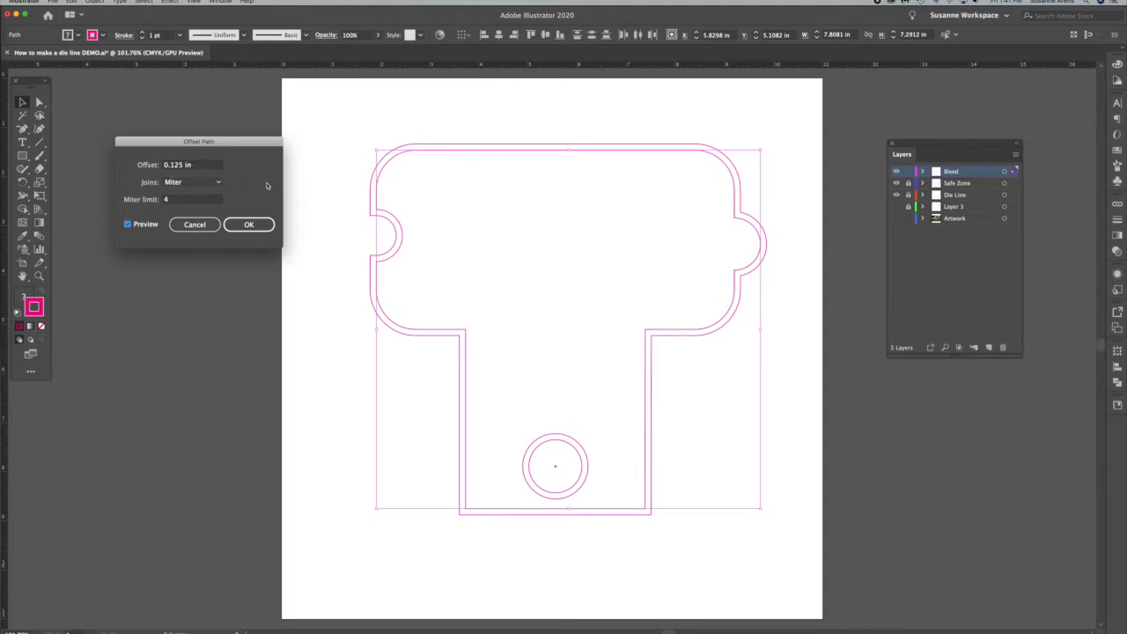
pyautogui.click(264, 223)
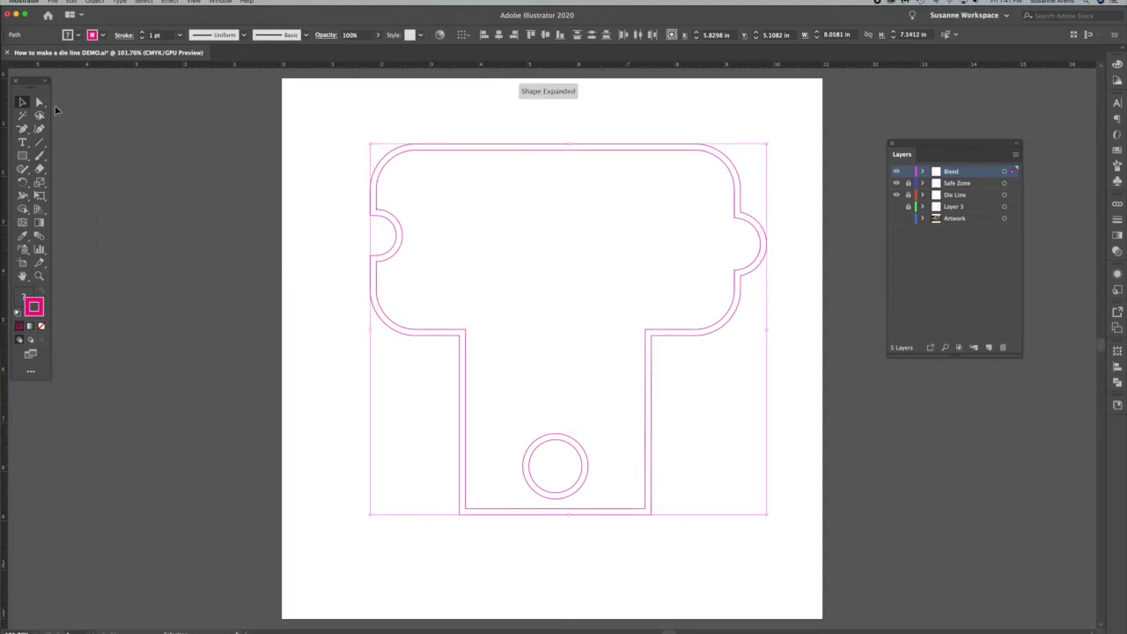
pyautogui.click(1117, 150)
pyautogui.click(1000, 134)
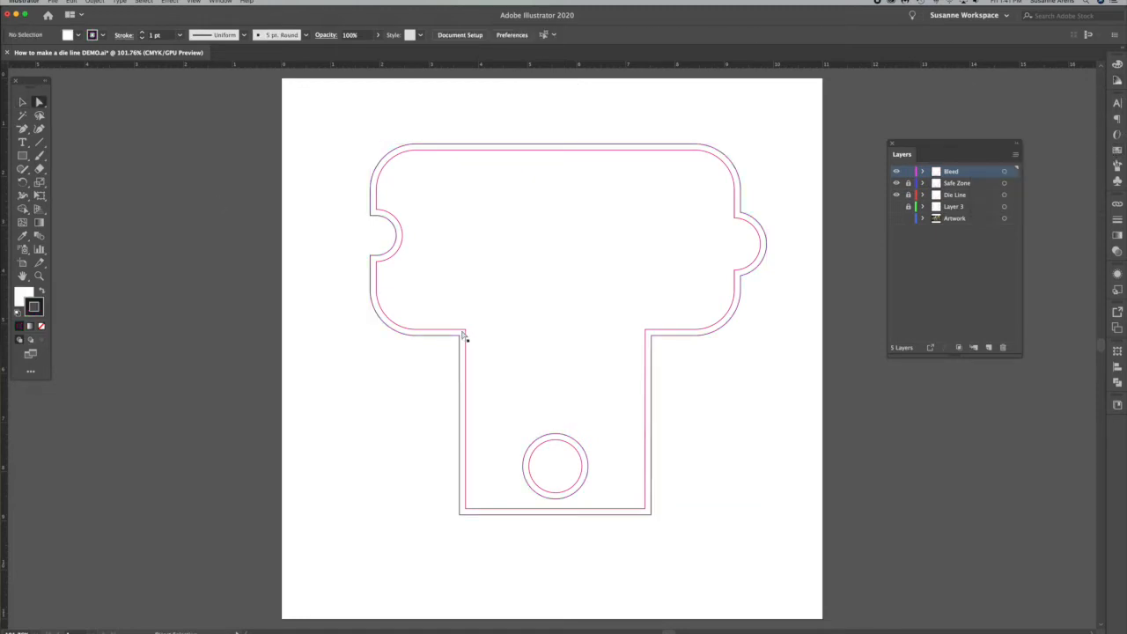
# Delete the original magenta outline and circle from the Bleed layer, keeping only the black offset shapes
pyautogui.click(465, 331)
pyautogui.press('Delete')
pyautogui.press('Delete')
pyautogui.click(548, 446)
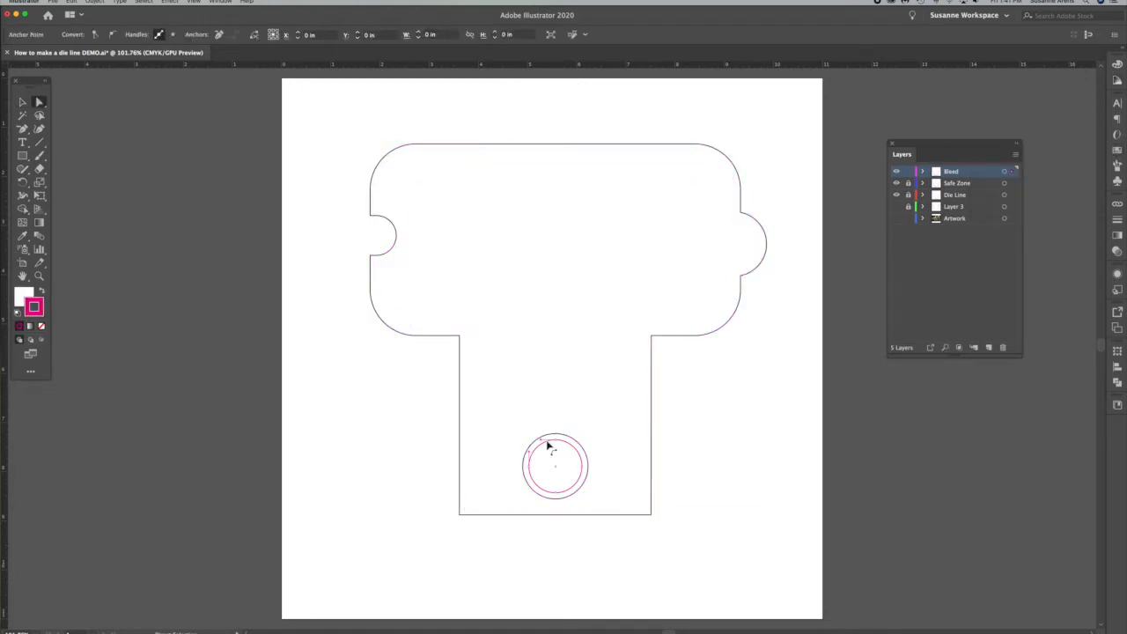
pyautogui.press('Delete')
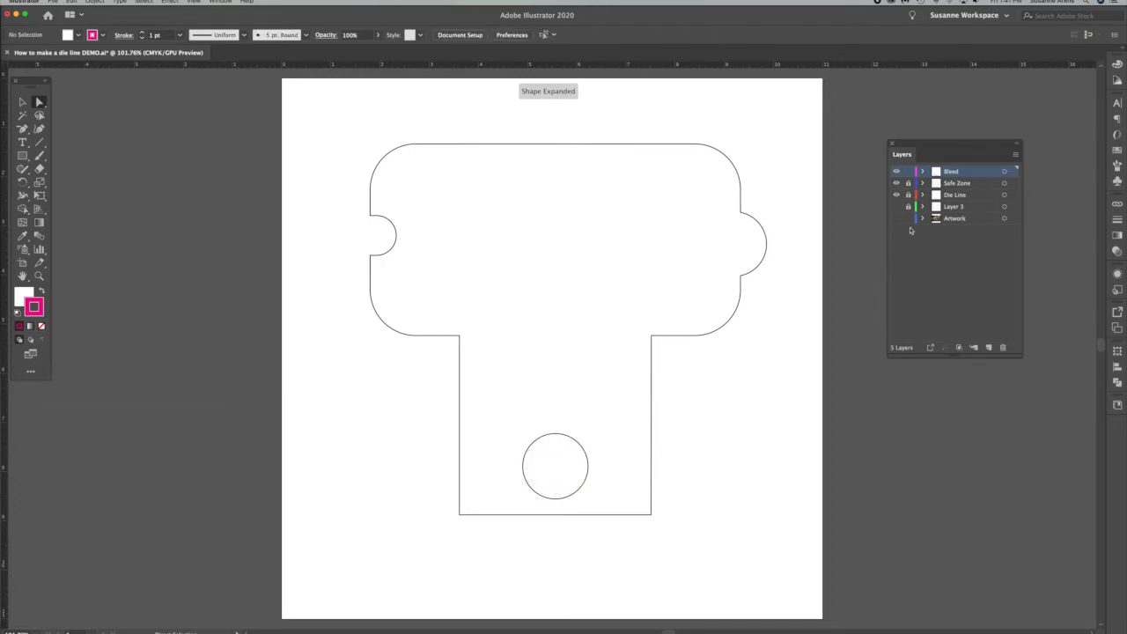
# Lock and hide the Bleed layer, unlock Safe Zone, and delete its small inset circle
pyautogui.click(907, 184)
pyautogui.click(955, 184)
pyautogui.click(896, 172)
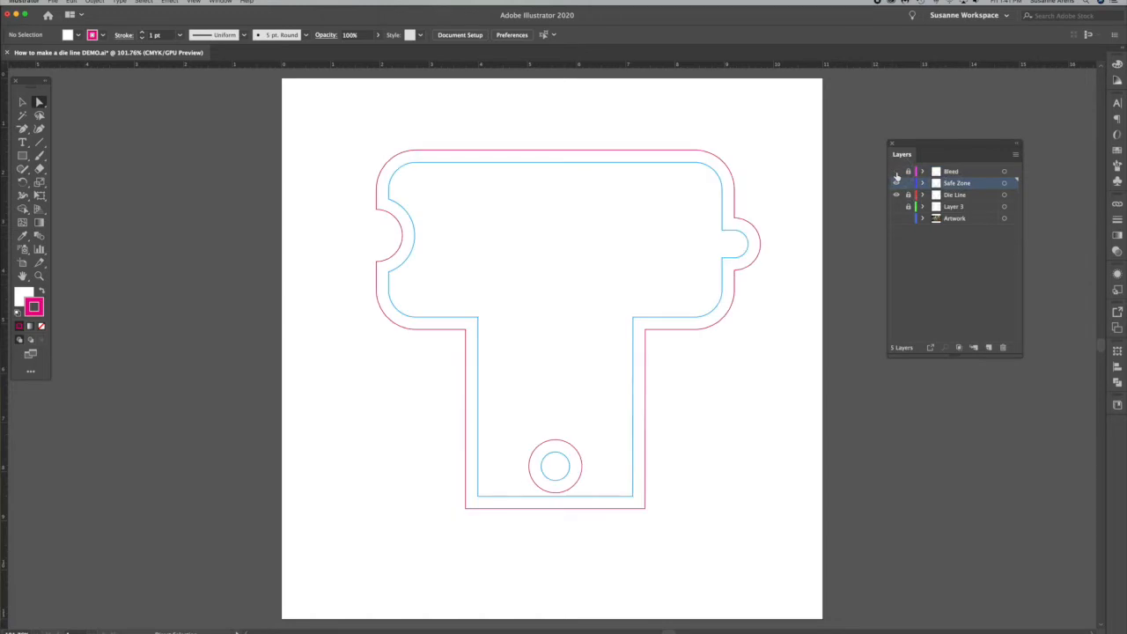
pyautogui.click(569, 462)
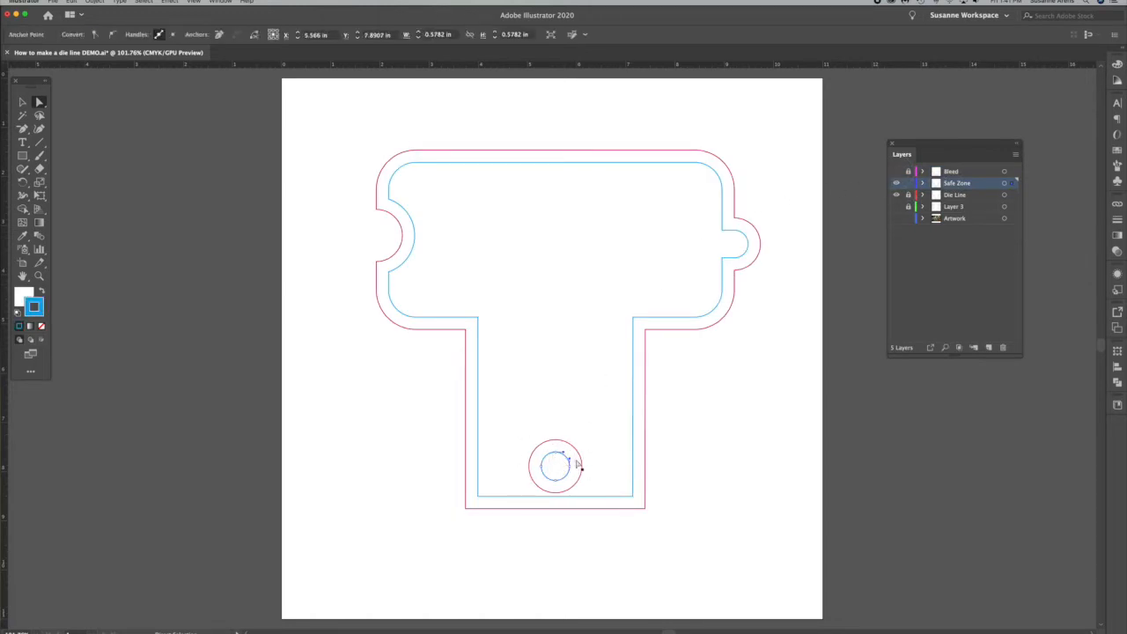
pyautogui.press('Delete')
pyautogui.press('Delete')
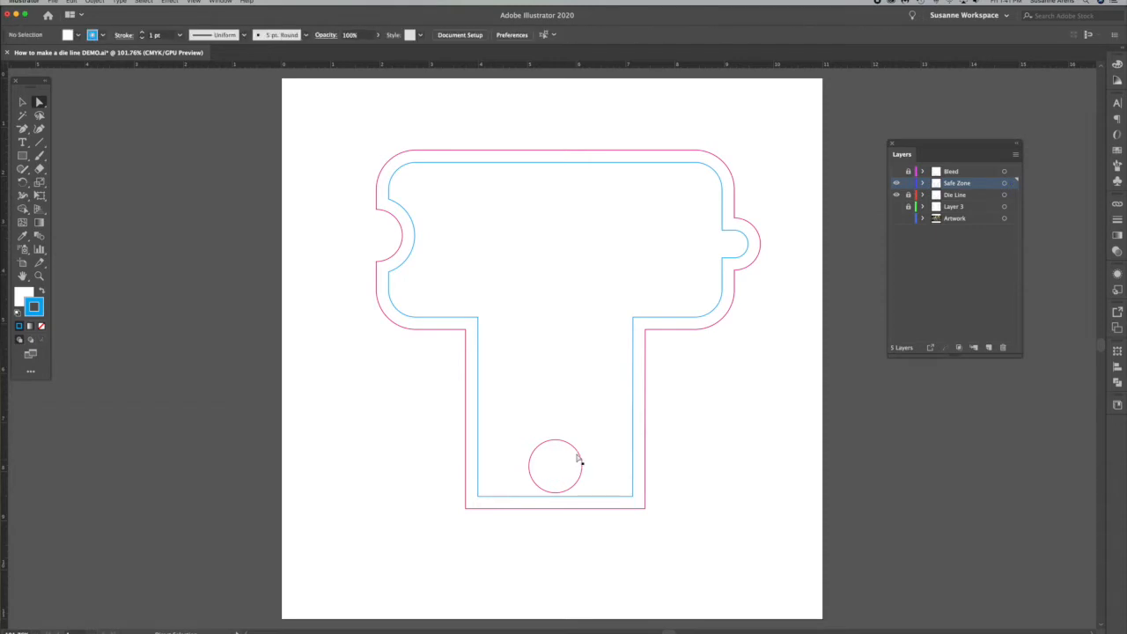
# Offset the magenta circle on the Safe Zone layer outward by 0.25 in
pyautogui.click(576, 448)
pyautogui.press('v')
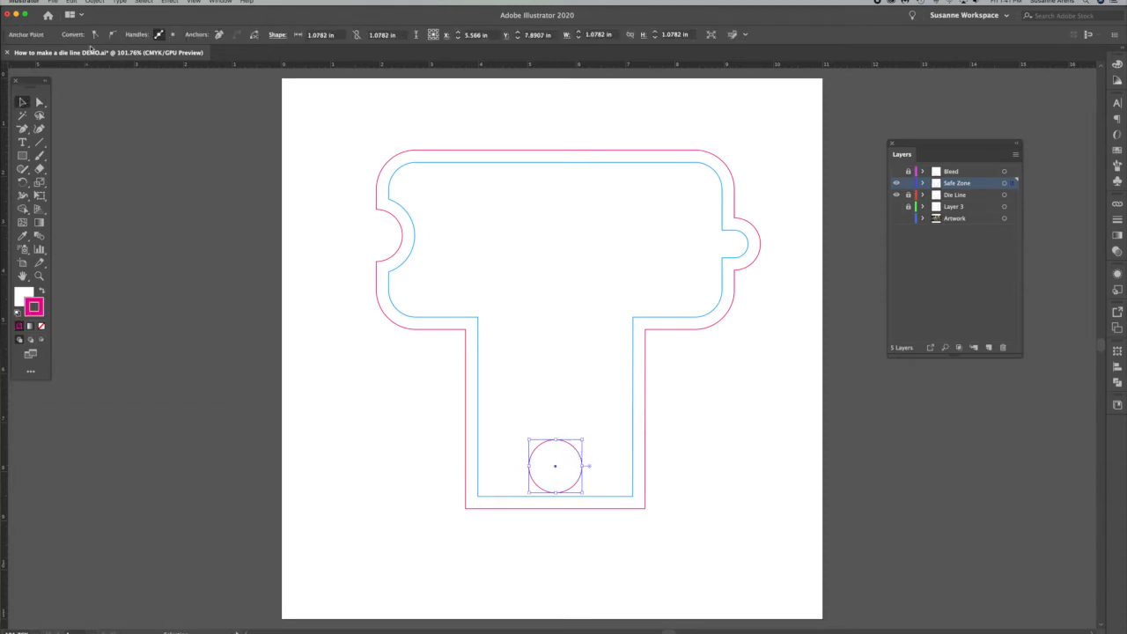
pyautogui.click(95, 2)
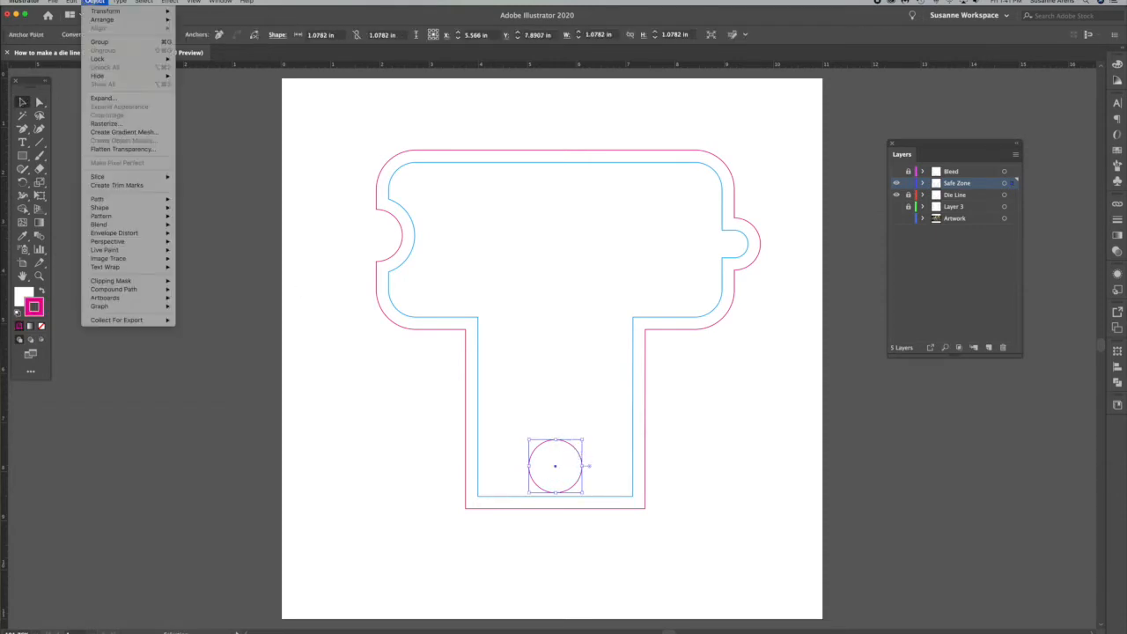
pyautogui.moveTo(138, 201)
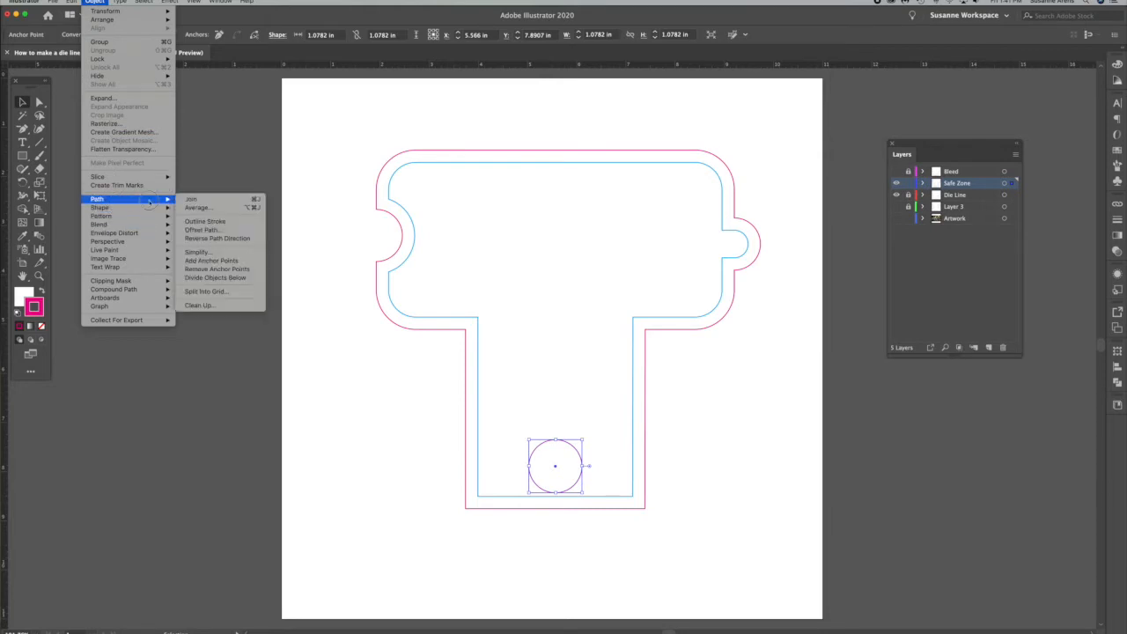
pyautogui.click(201, 229)
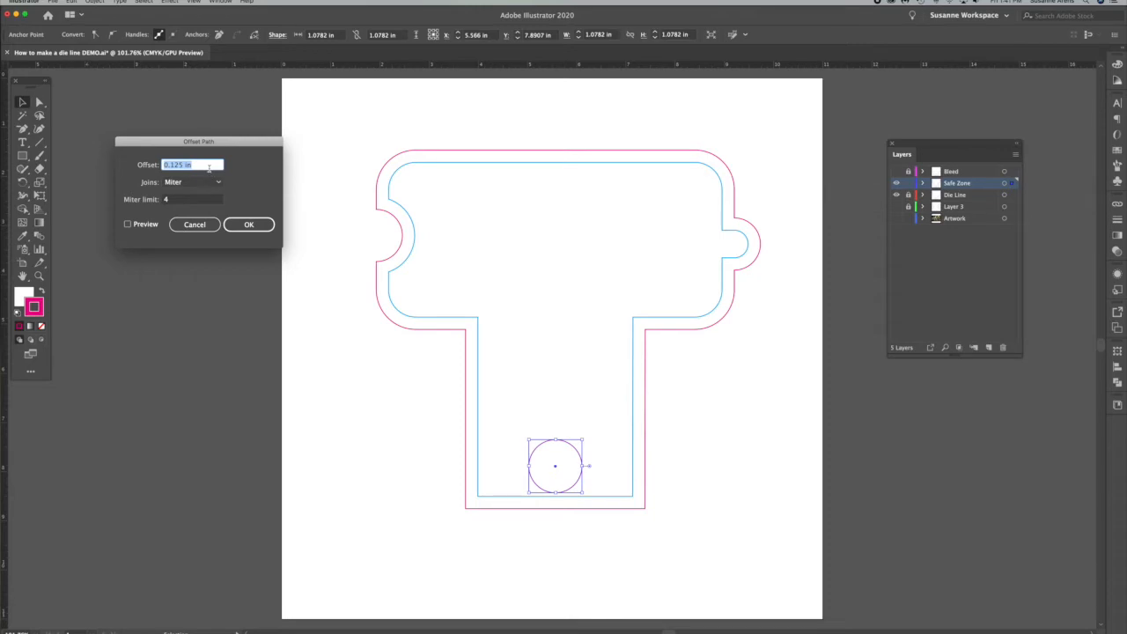
pyautogui.press('BackSpace')
pyautogui.write('.25')
pyautogui.click(127, 223)
pyautogui.click(259, 227)
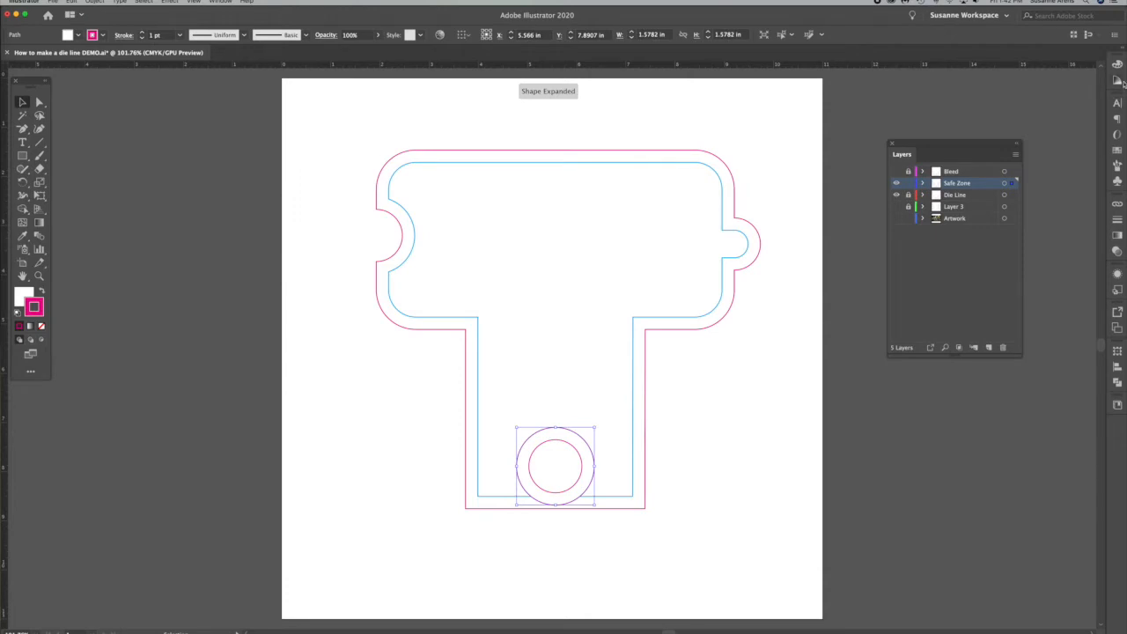
# Set the enlarged safe zone circle's stroke to light blue and delete the original magenta circle from the Safe Zone layer
pyautogui.click(1117, 150)
pyautogui.click(1033, 137)
pyautogui.click(777, 369)
pyautogui.click(39, 102)
pyautogui.click(552, 449)
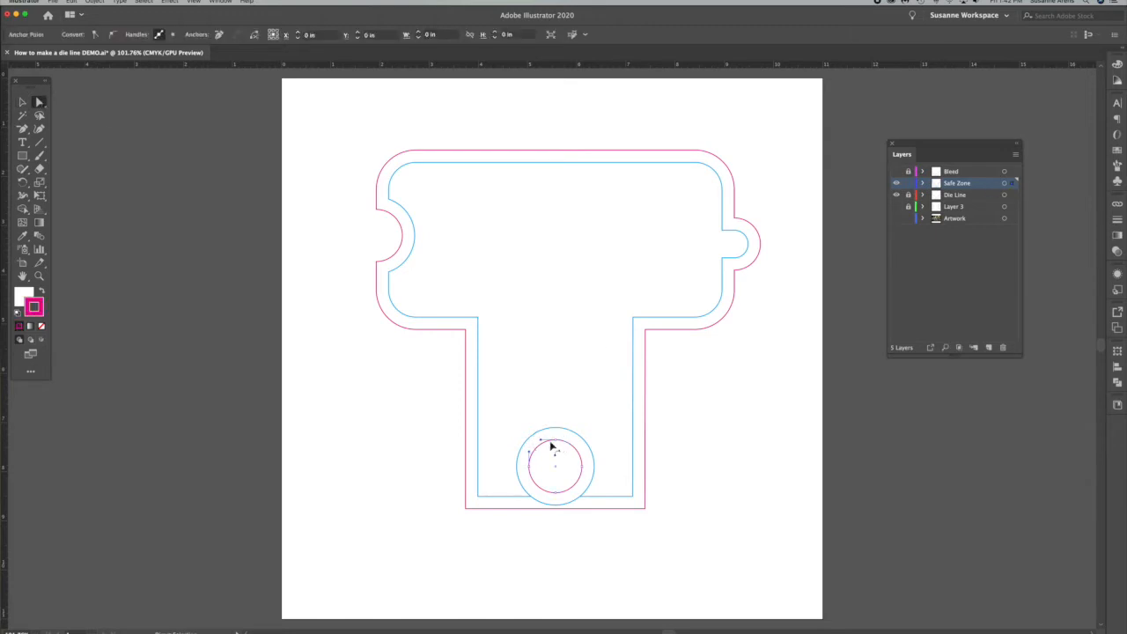
pyautogui.press('Delete')
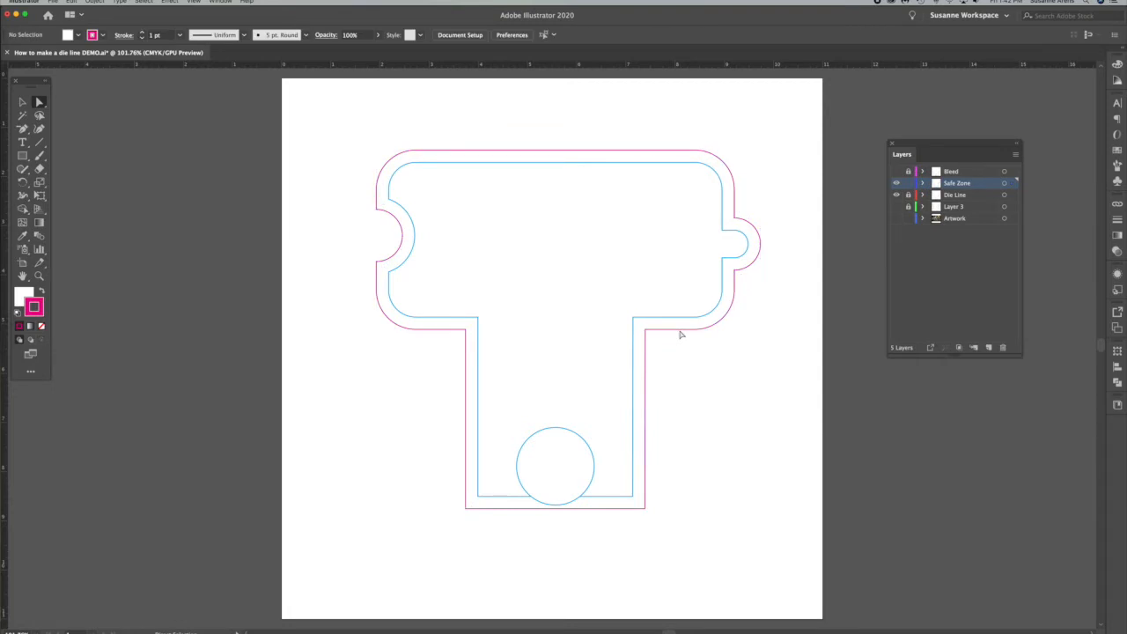
# Show the Bleed layer, unlock it and Die Line, and set the fill of all shapes to none
pyautogui.click(896, 171)
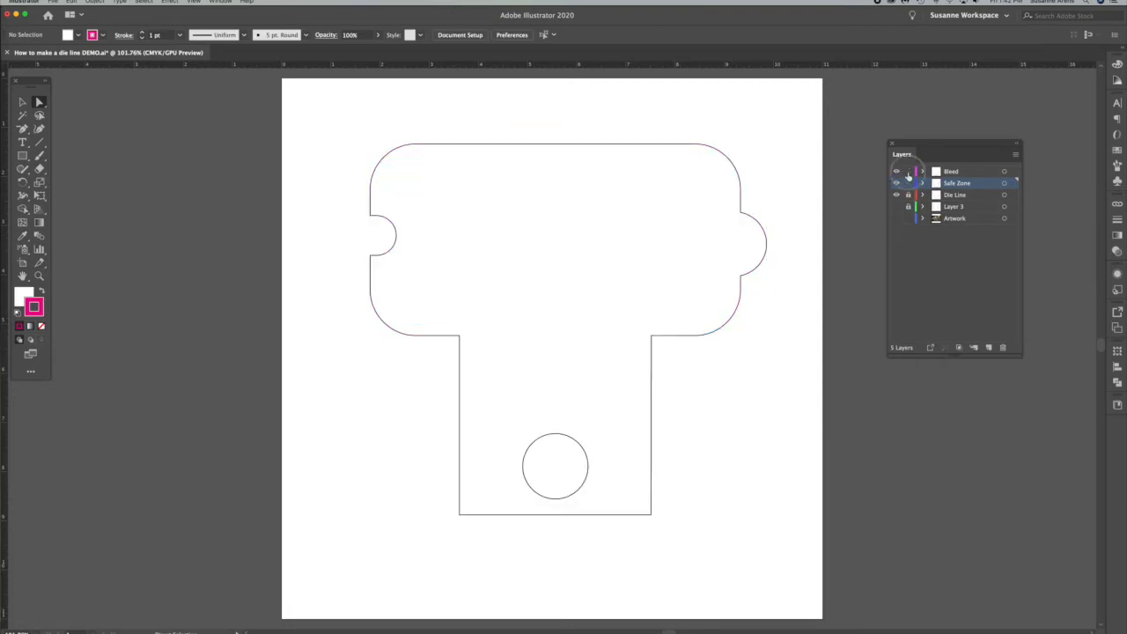
pyautogui.click(23, 101)
pyautogui.click(510, 440)
pyautogui.press('super+a')
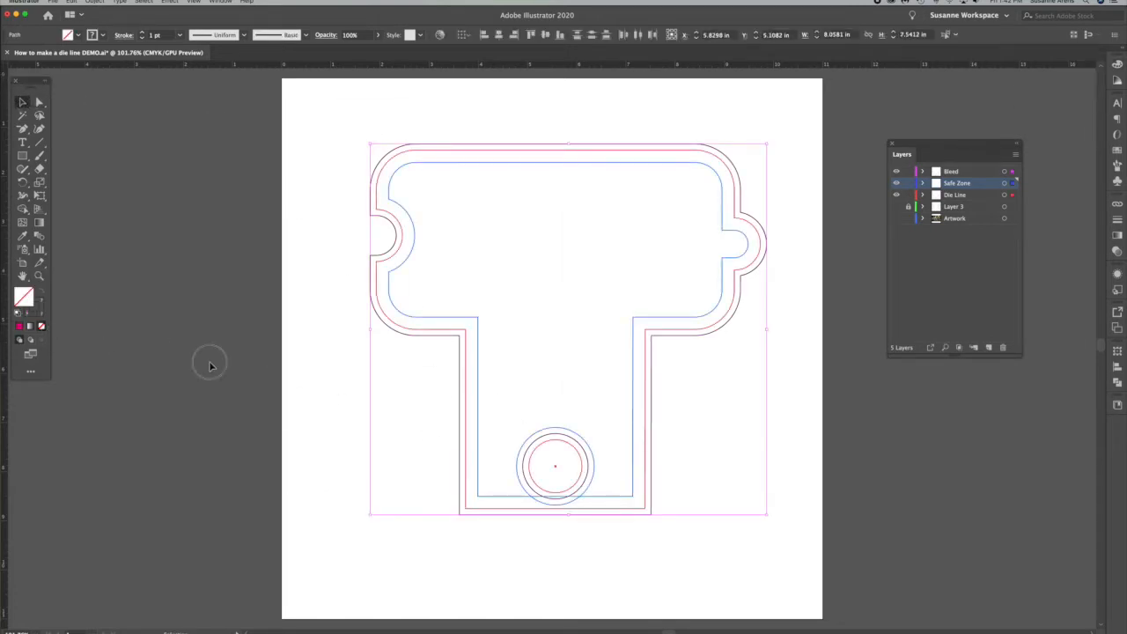
pyautogui.click(233, 283)
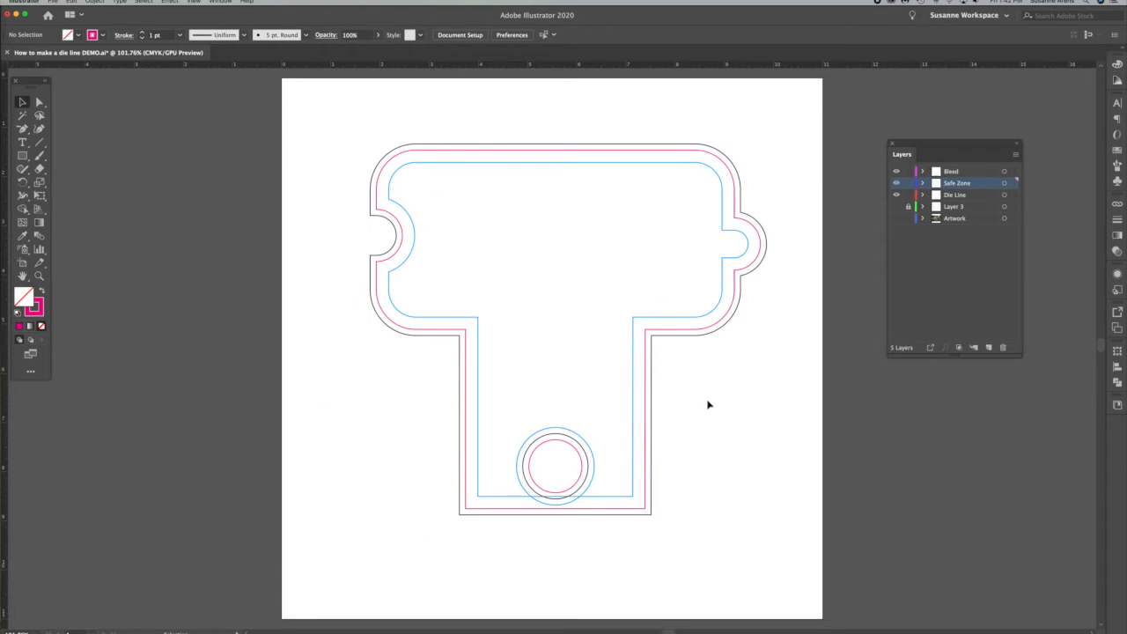
# Lock the Die Line, Safe Zone and Bleed layers, and create a layer named Fold above Bleed
pyautogui.hscroll(3, 707, 404)
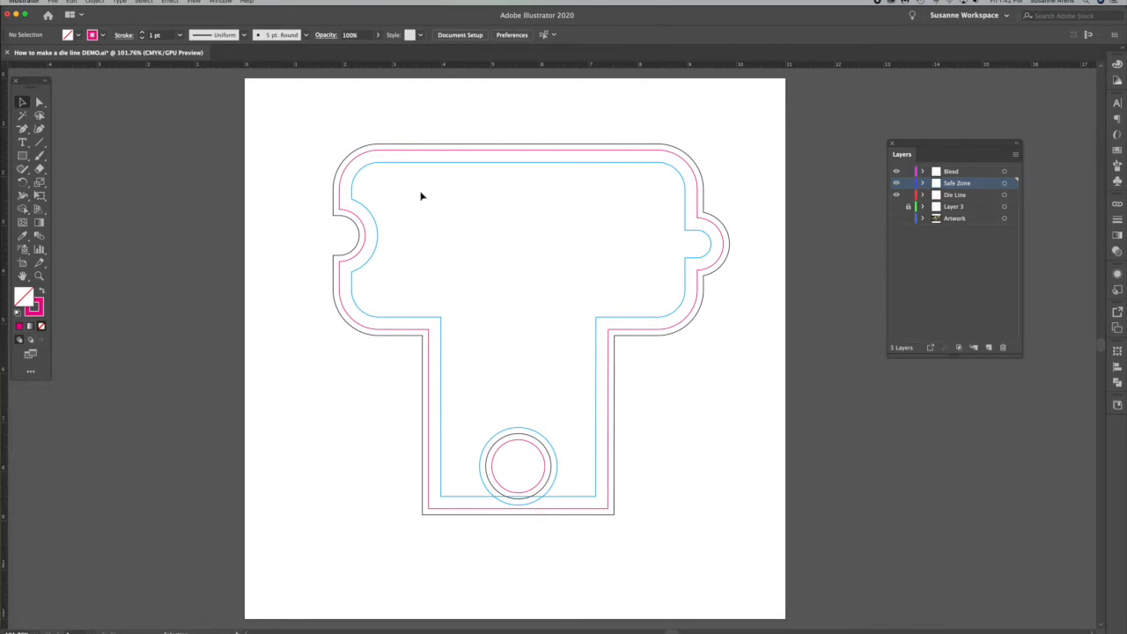
pyautogui.moveTo(907, 195); pyautogui.dragTo(908, 171)
pyautogui.click(952, 173)
pyautogui.click(987, 347)
pyautogui.doubleClick(954, 173)
pyautogui.write('Fold')
pyautogui.press('Return')
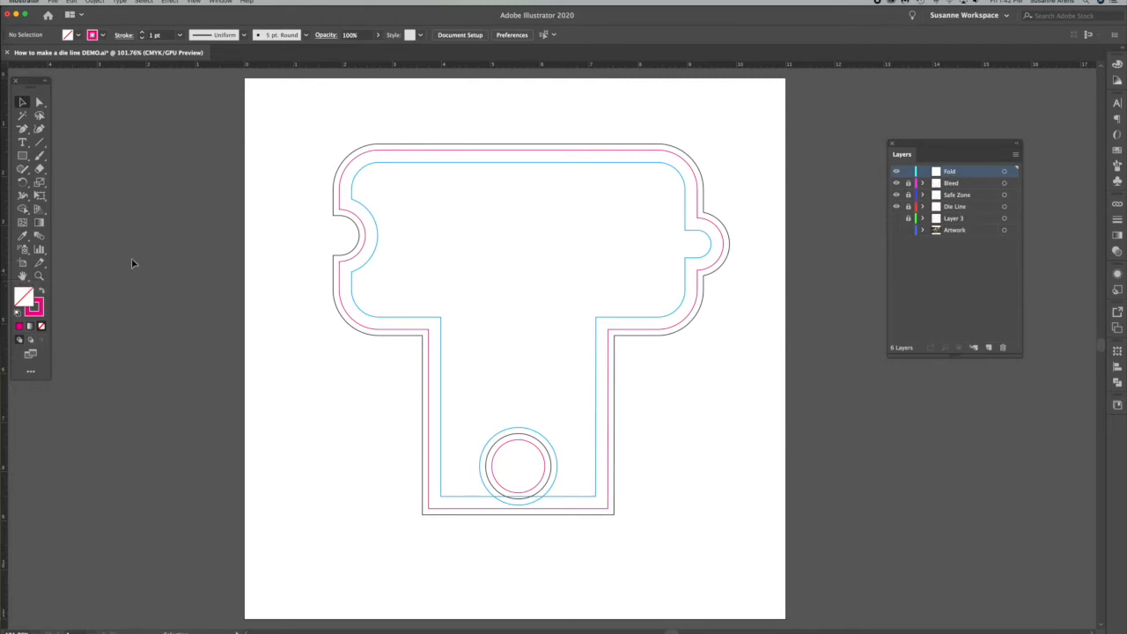
# Draw a horizontal fold line about 3.76 in long where the lower panel meets the main body
pyautogui.click(38, 142)
pyautogui.moveTo(428, 327); pyautogui.dragTo(608, 329)
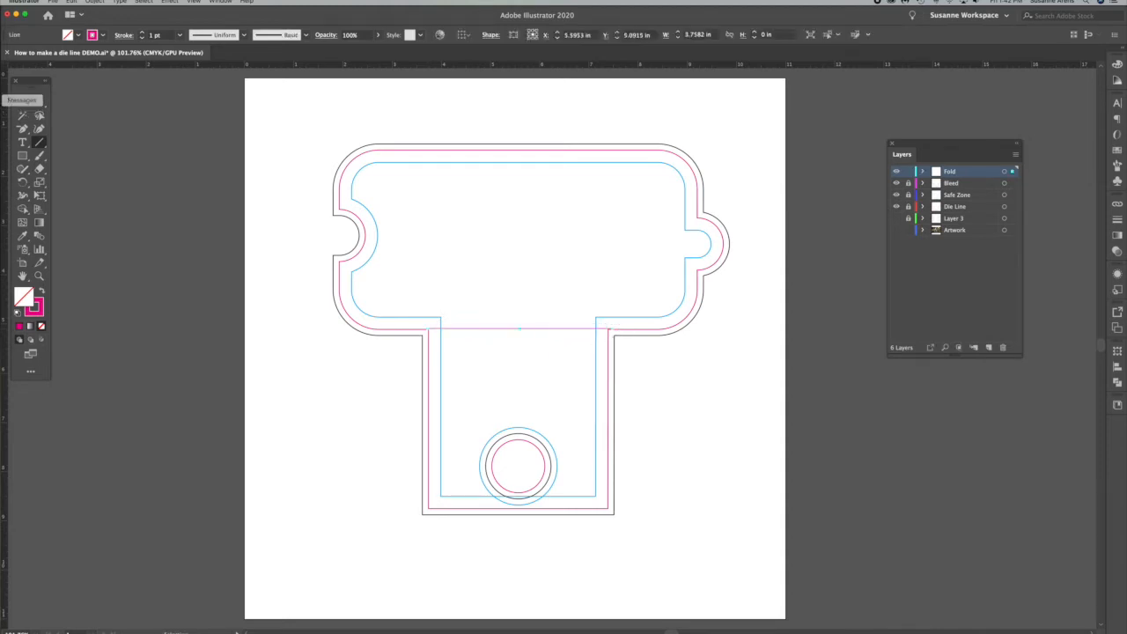
pyautogui.click(22, 101)
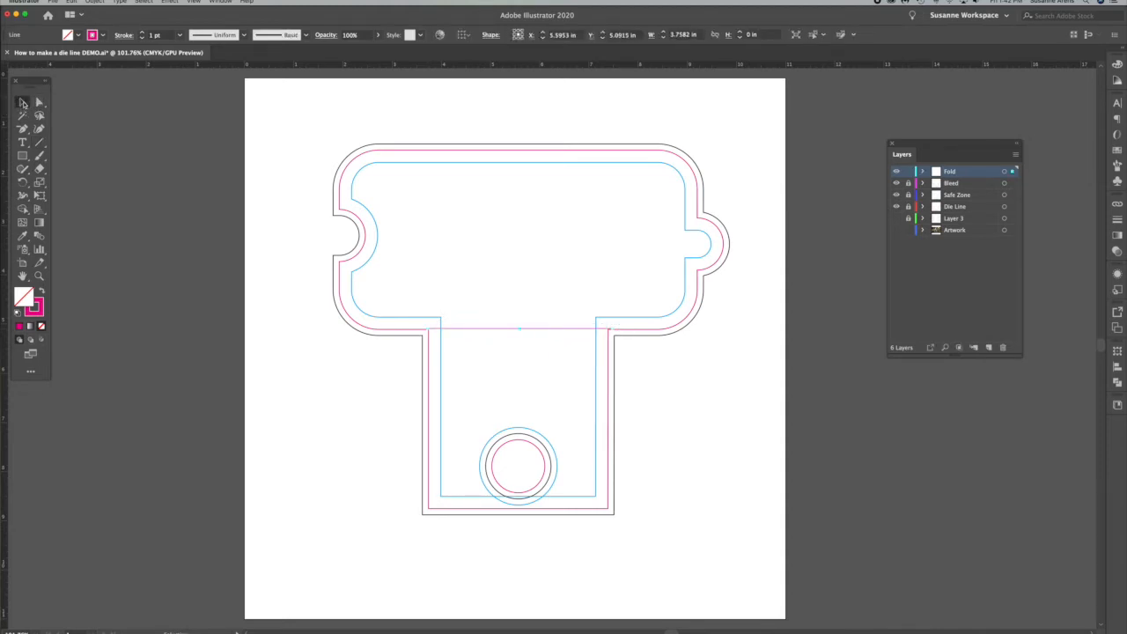
# Set the horizontal fold line's stroke to grey and nudge it down onto the main body's lower edge
pyautogui.click(33, 309)
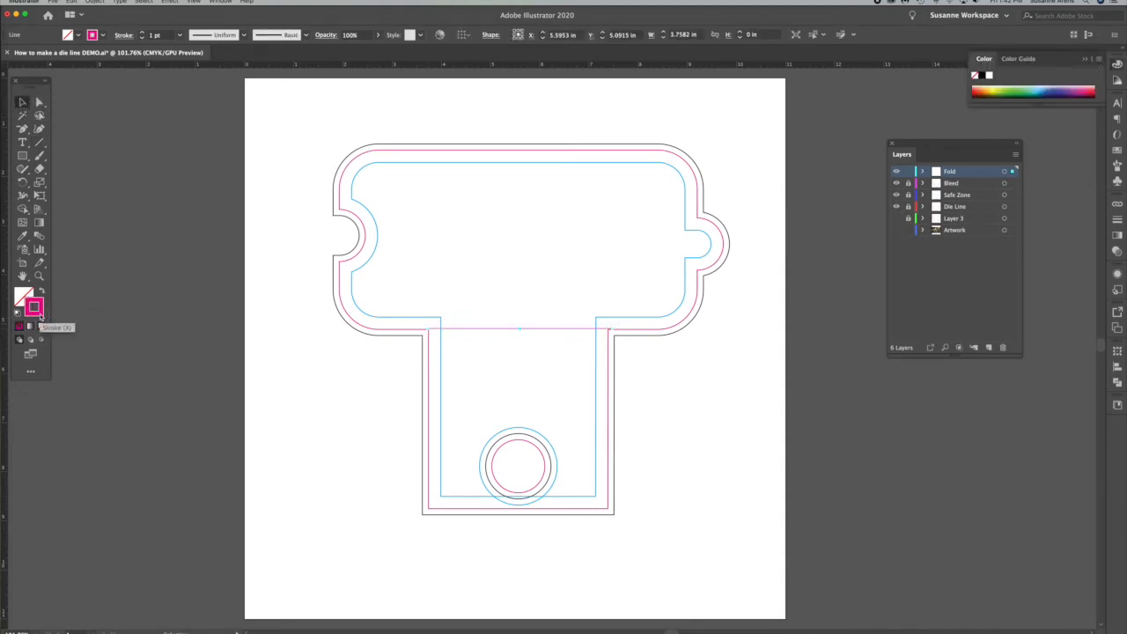
pyautogui.click(1117, 149)
pyautogui.click(1026, 165)
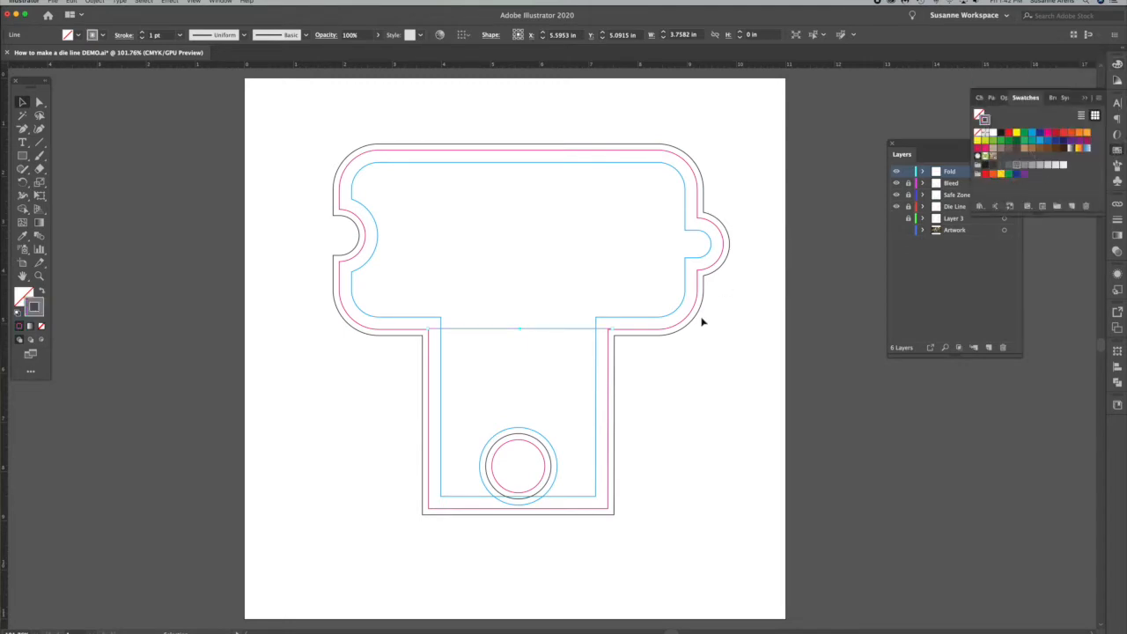
pyautogui.click(706, 348)
pyautogui.click(481, 331)
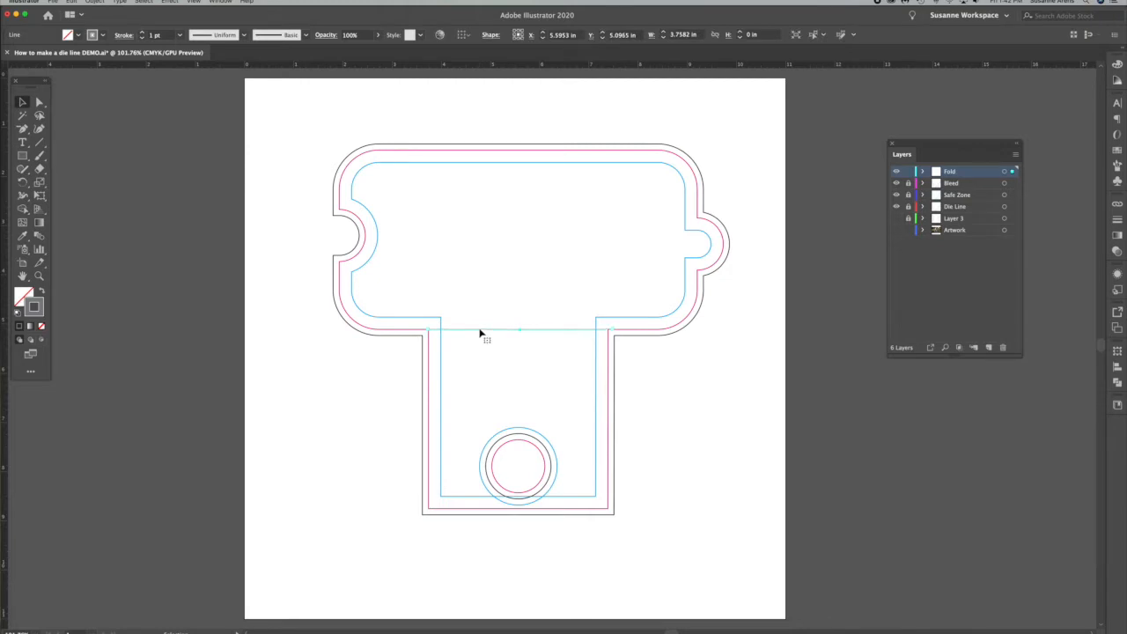
pyautogui.click(795, 428)
pyautogui.click(489, 330)
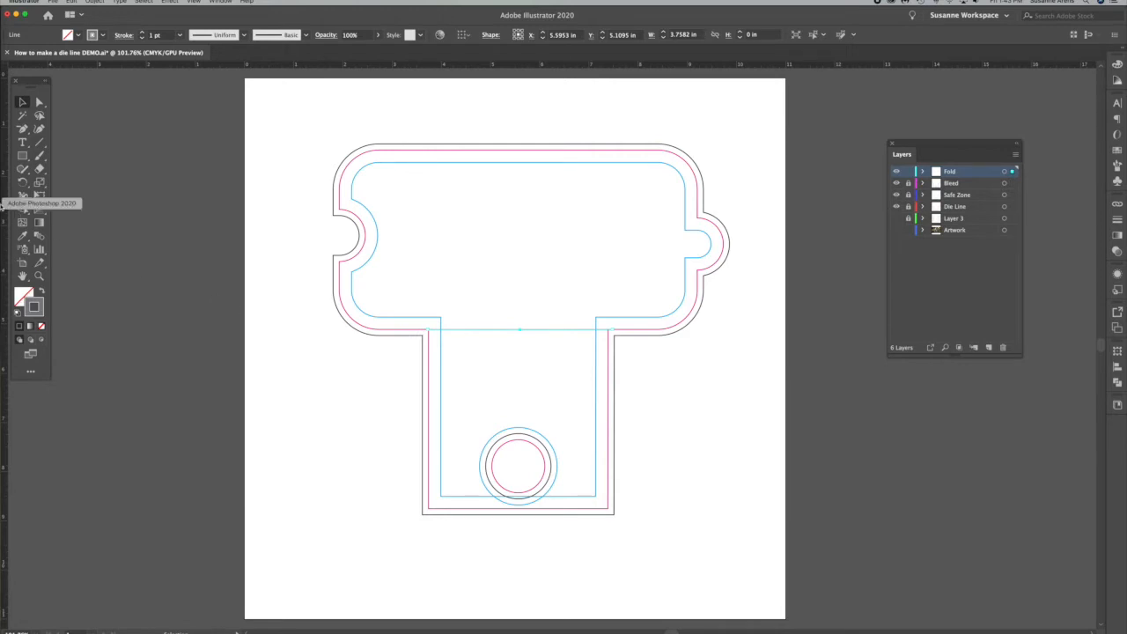
# Place vertical guides at both side edges of the lower panel and draw a fold line about 3.78 in long down the left guide
pyautogui.moveTo(7, 204); pyautogui.dragTo(427, 232)
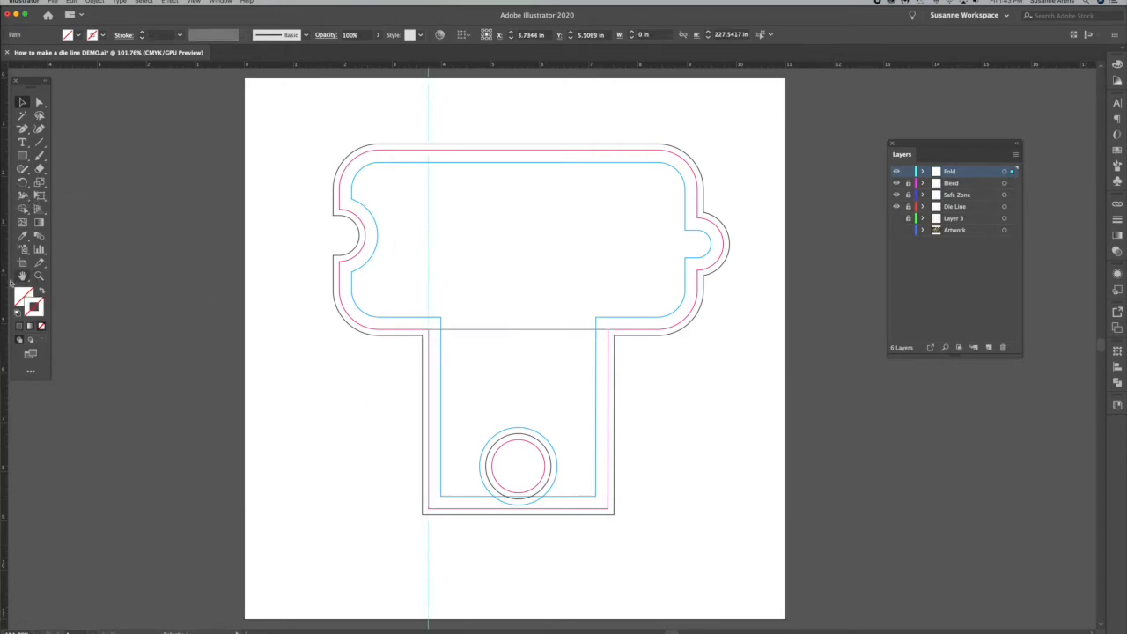
pyautogui.moveTo(551, 266); pyautogui.dragTo(607, 270)
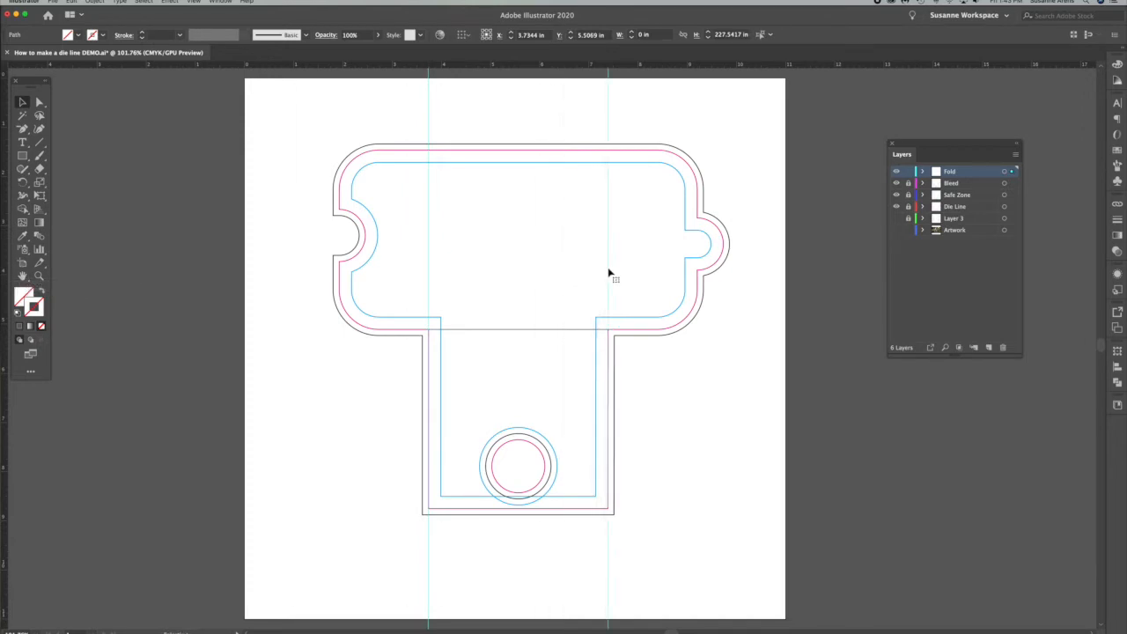
pyautogui.click(38, 143)
pyautogui.moveTo(428, 143)
pyautogui.mouseDown()
pyautogui.moveTo(440, 249)
pyautogui.moveTo(428, 331)
pyautogui.mouseUp()
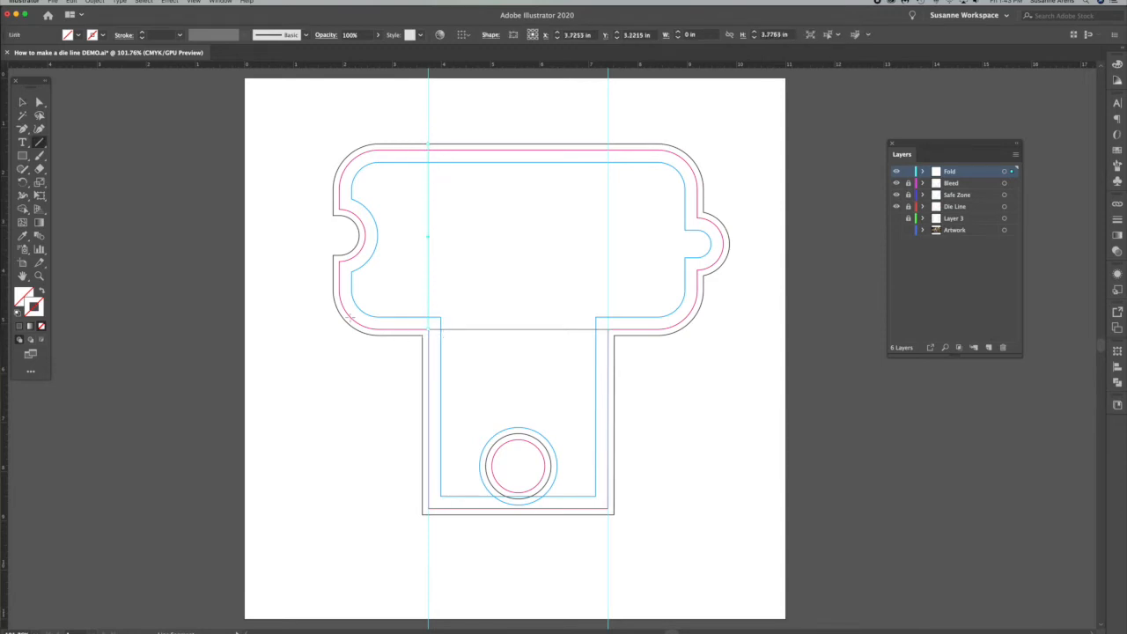
# Set the vertical fold line's stroke to grey and place a copy of it on the right guide
pyautogui.click(1117, 150)
pyautogui.click(1008, 167)
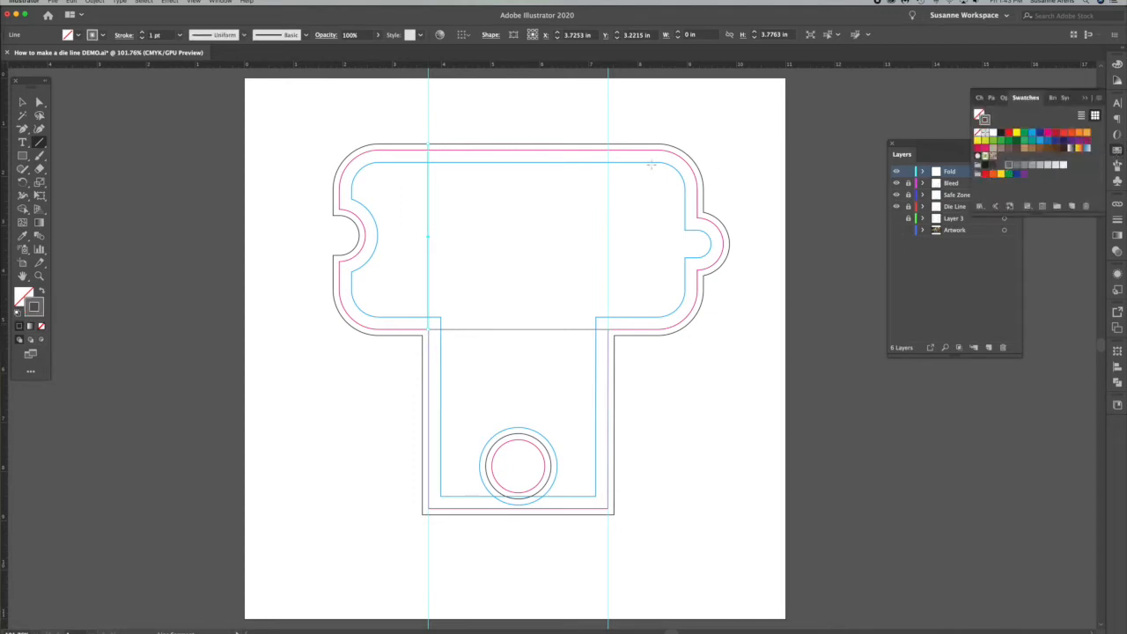
pyautogui.click(22, 101)
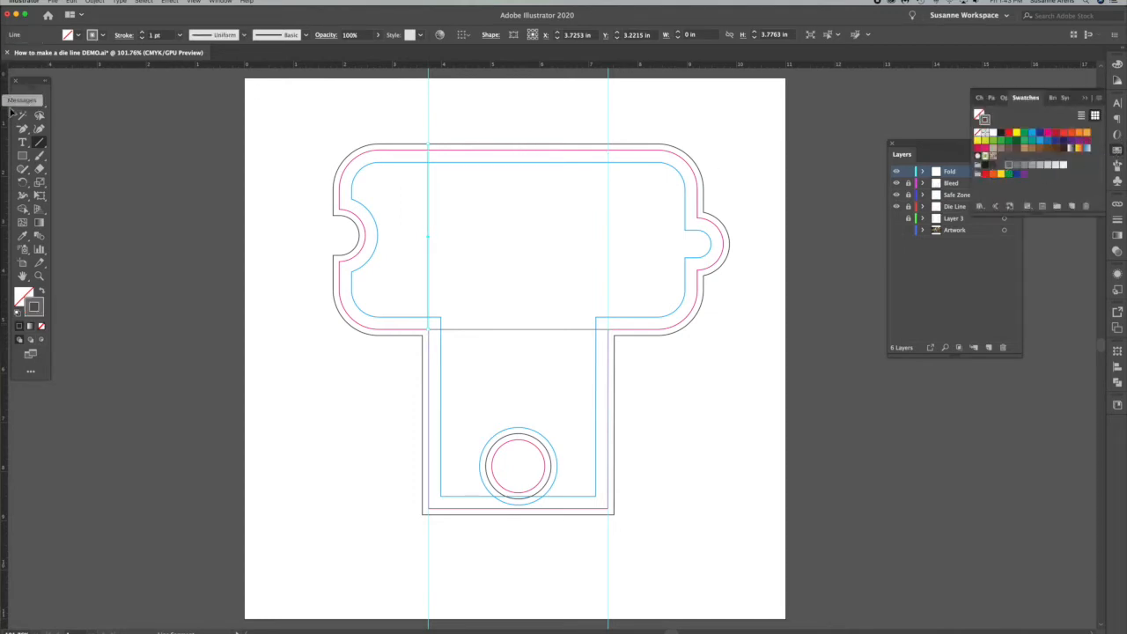
pyautogui.click(386, 184)
pyautogui.moveTo(429, 189); pyautogui.dragTo(607, 194)
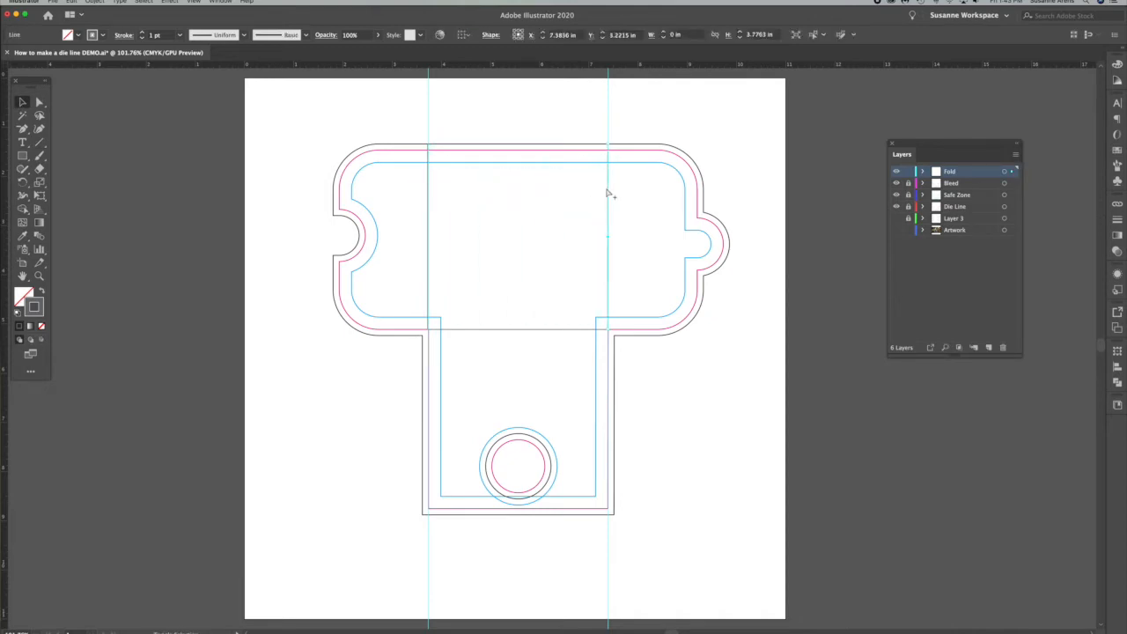
pyautogui.click(744, 370)
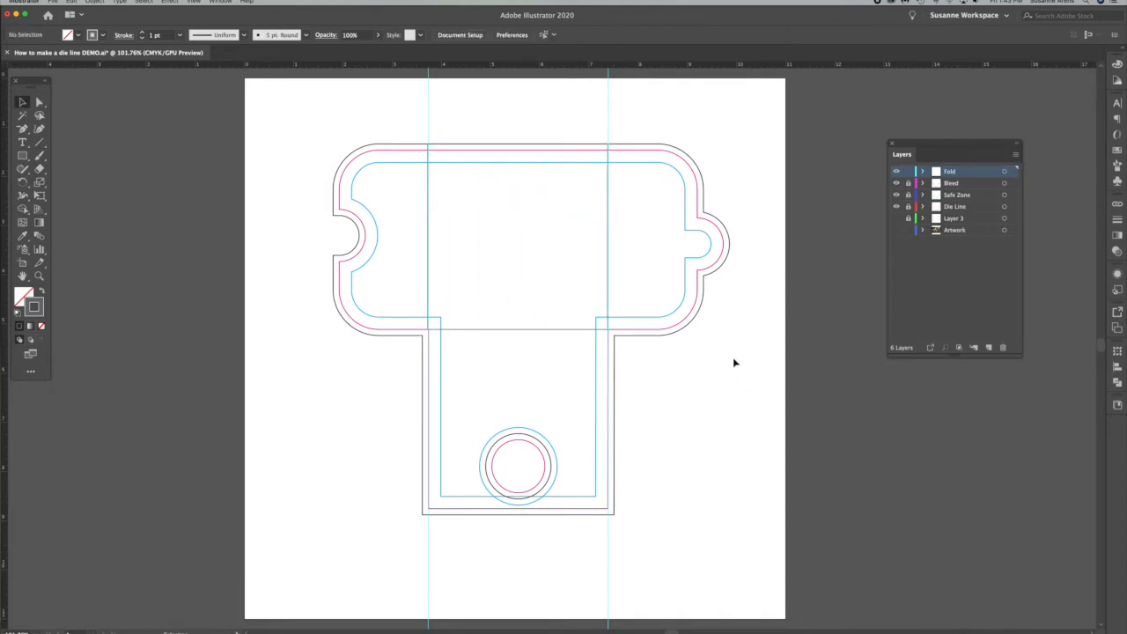
pyautogui.click(608, 267)
pyautogui.click(801, 390)
# Move the horizontal line, in place, from the Fold layer to a new layer named Perf above it, and lock Fold
pyautogui.click(493, 329)
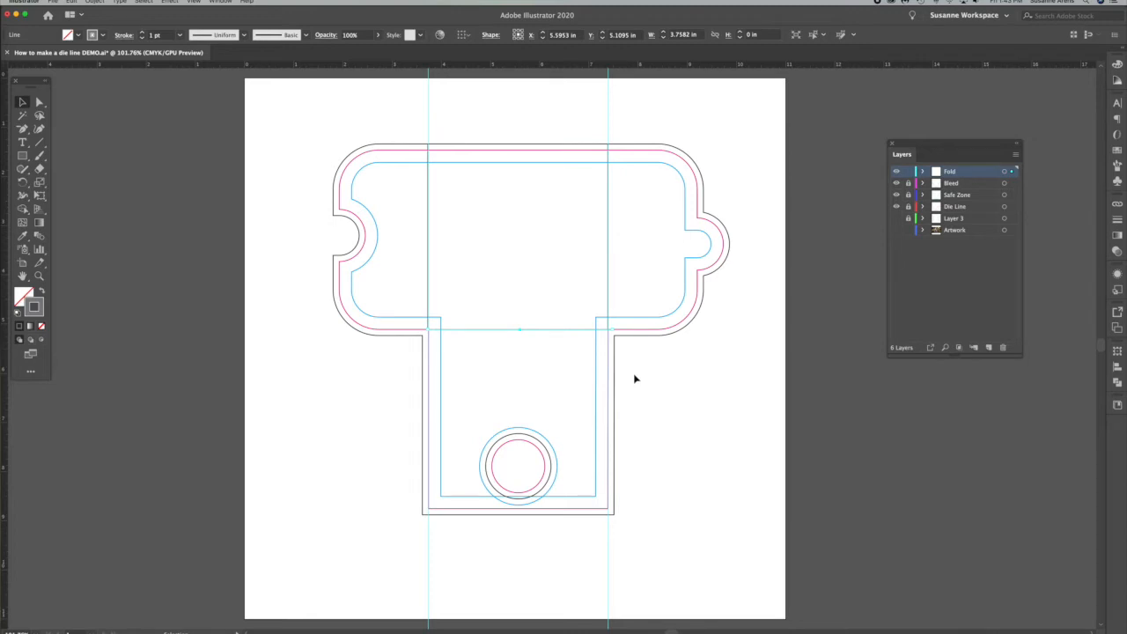
pyautogui.press('Delete')
pyautogui.click(908, 172)
pyautogui.click(989, 348)
pyautogui.doubleClick(955, 171)
pyautogui.write('Perf')
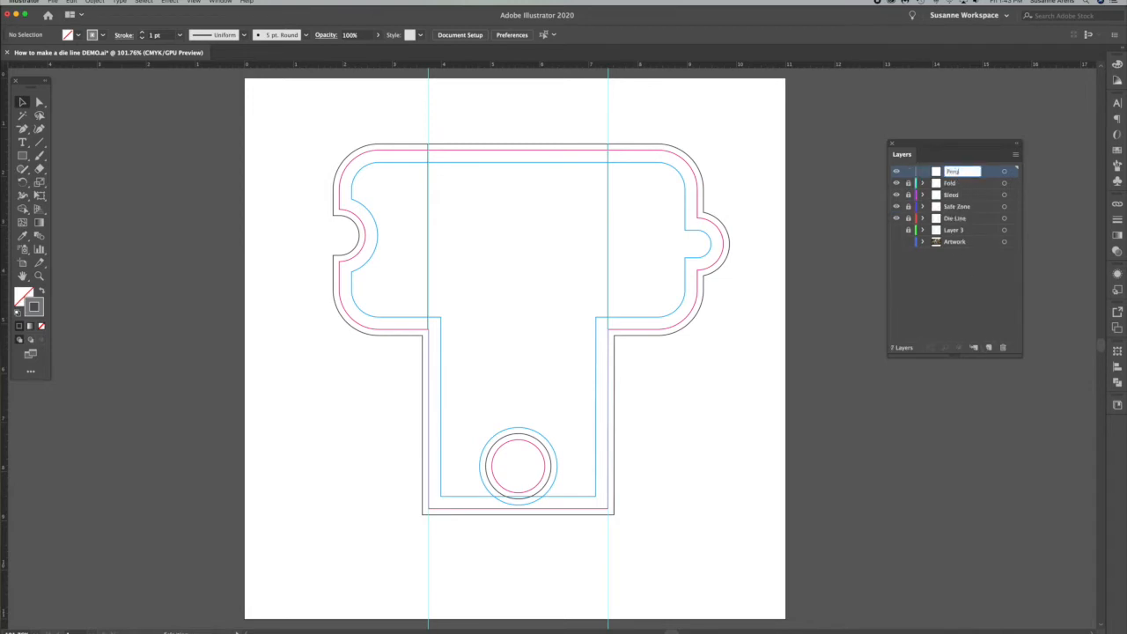
pyautogui.press('Return')
pyautogui.press('super+f')
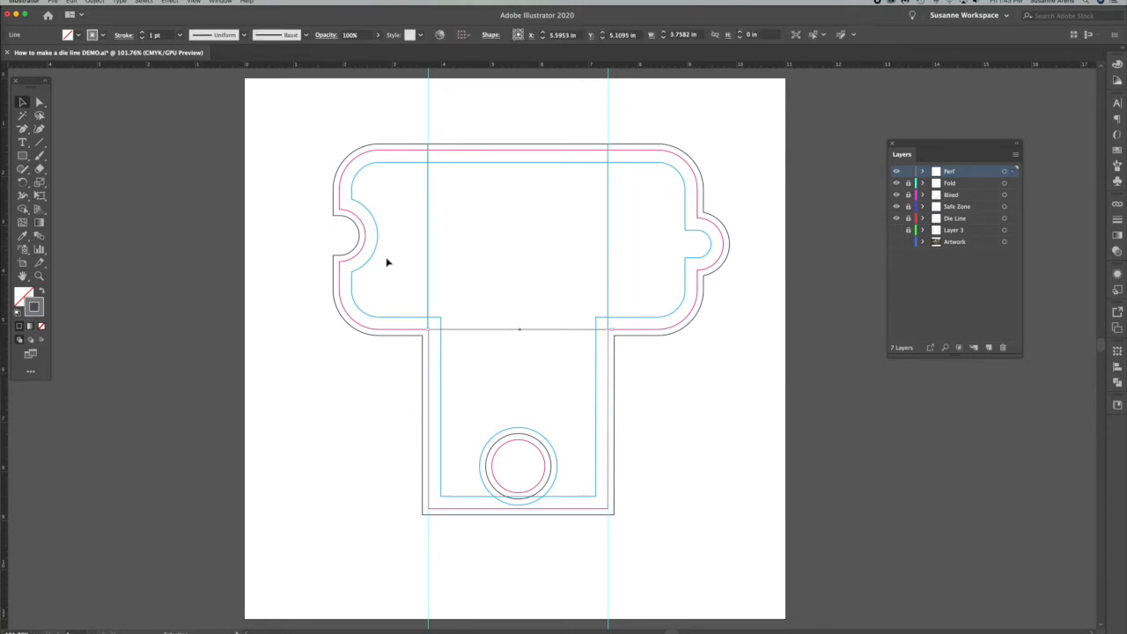
# Give the horizontal perforation line a dashed CMYK Magenta stroke
pyautogui.click(1116, 152)
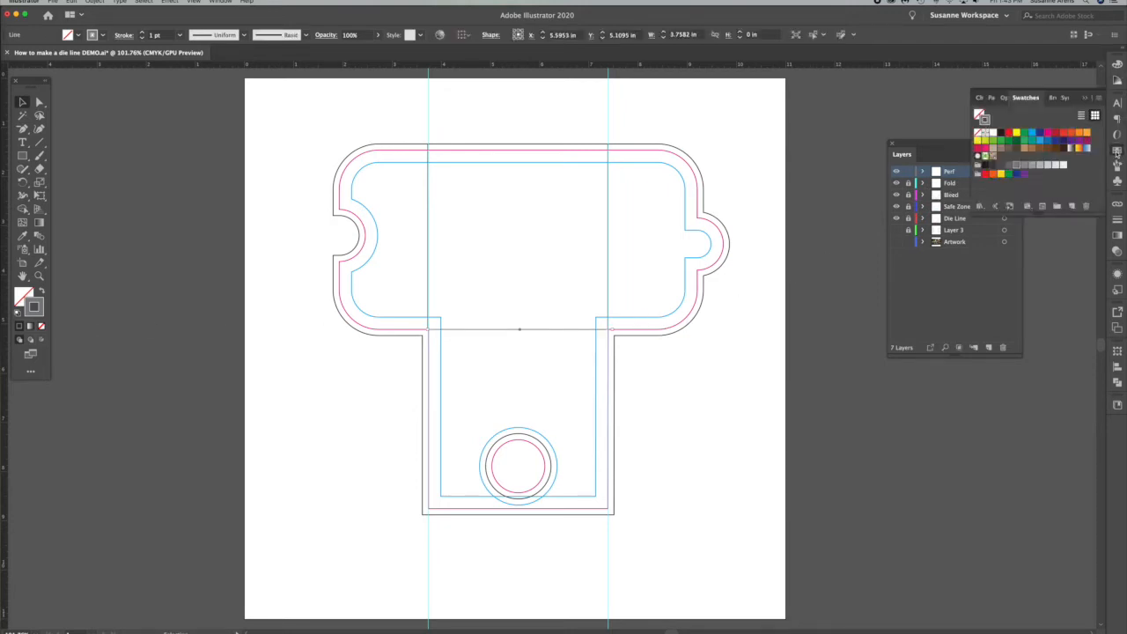
pyautogui.click(1047, 136)
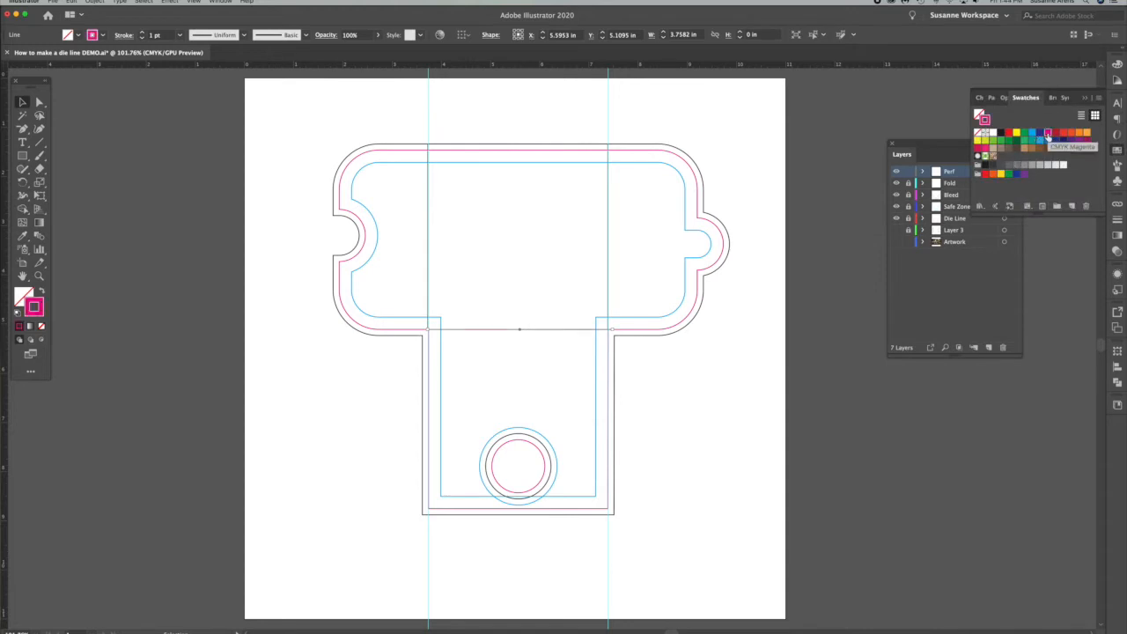
pyautogui.click(1116, 219)
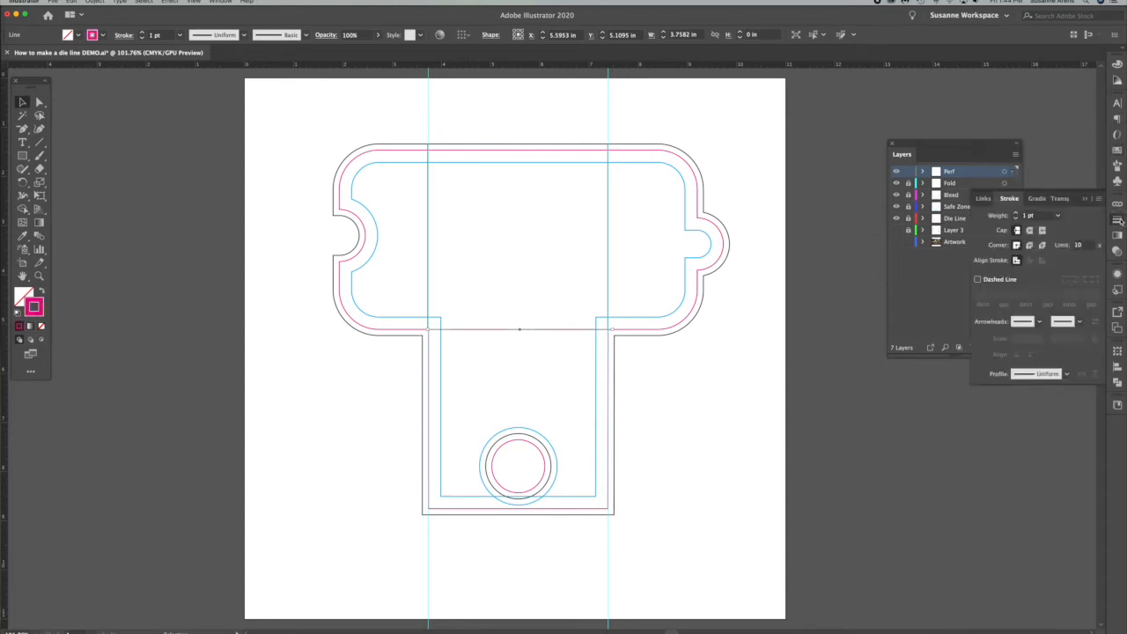
pyautogui.click(978, 280)
pyautogui.click(758, 384)
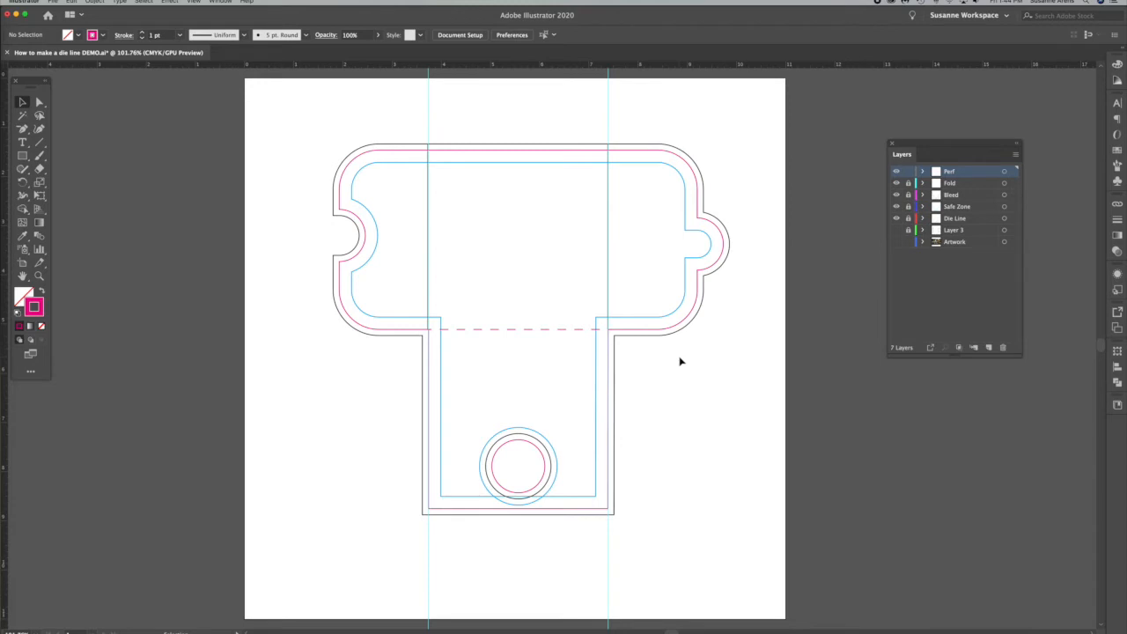
# Show only Layer 3, hiding the layers above it, unlock it, and rename it Mask
pyautogui.click(895, 230)
pyautogui.moveTo(896, 219); pyautogui.dragTo(894, 169)
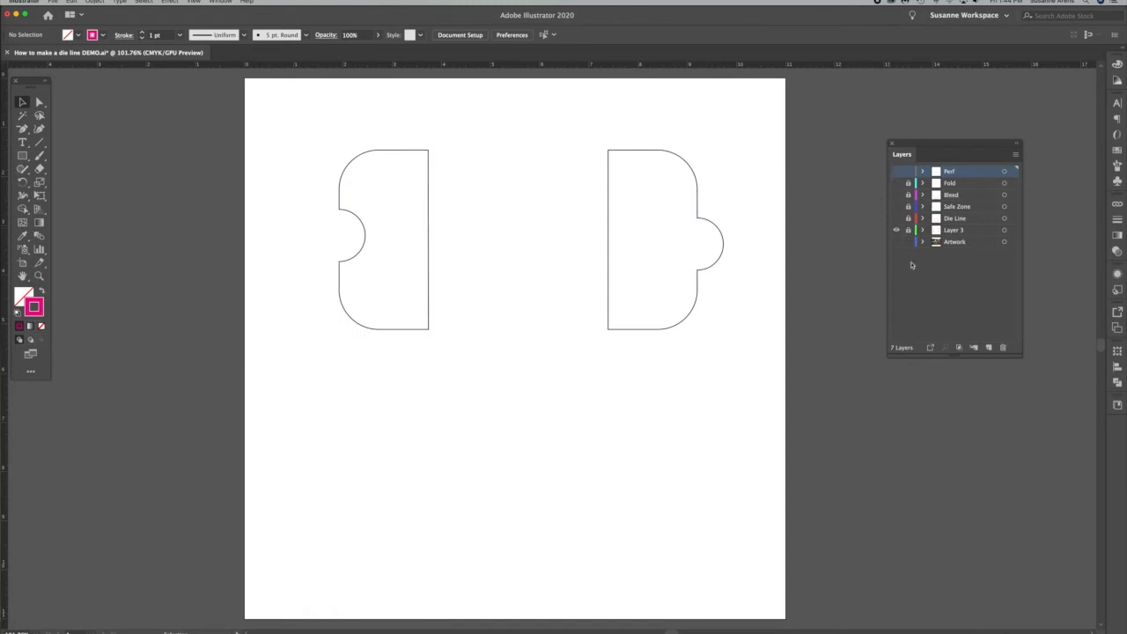
pyautogui.click(954, 230)
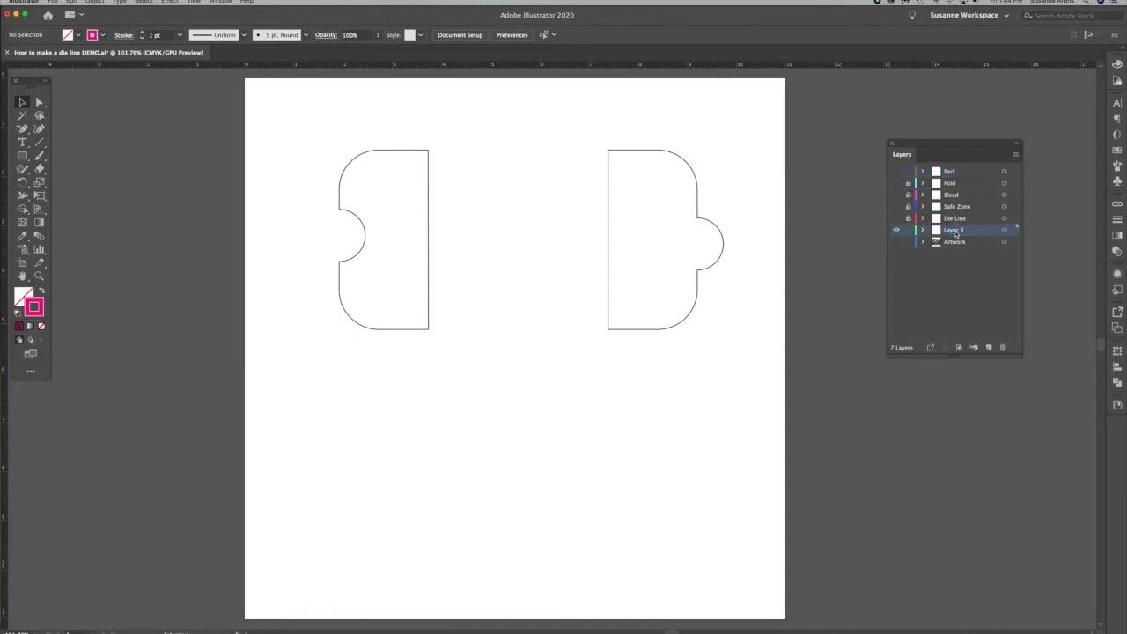
pyautogui.doubleClick(956, 231)
pyautogui.write('Mask')
pyautogui.press('Return')
# Extend the straight inner edges of the two Mask shapes towards each other until the shapes overlap in the middle
pyautogui.click(38, 102)
pyautogui.moveTo(431, 241); pyautogui.dragTo(565, 250)
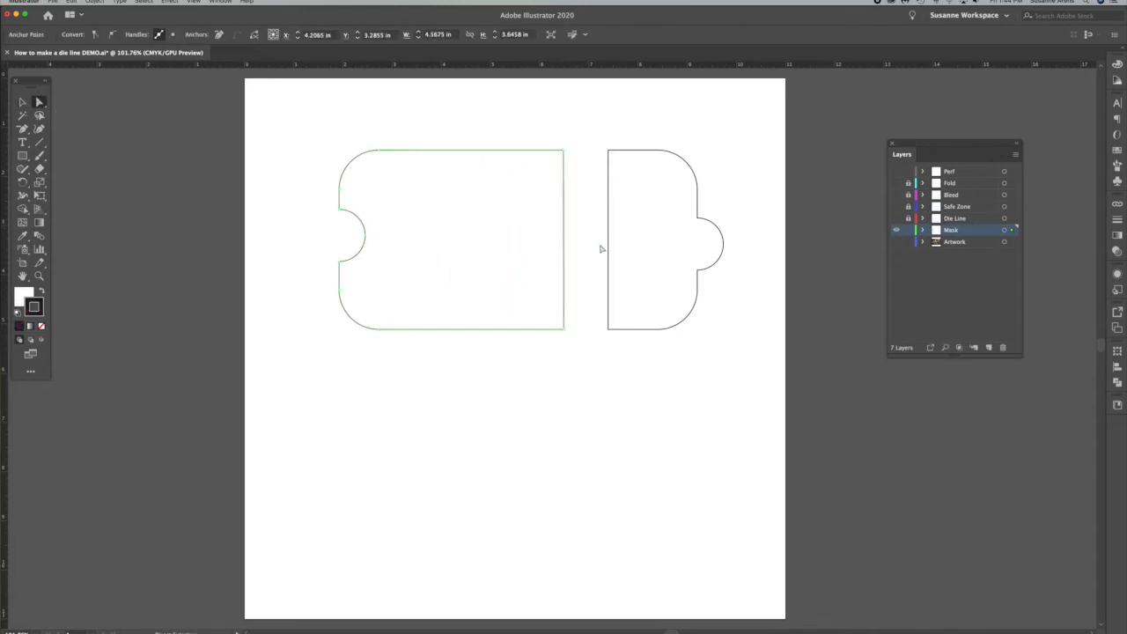
pyautogui.moveTo(609, 243); pyautogui.dragTo(502, 246)
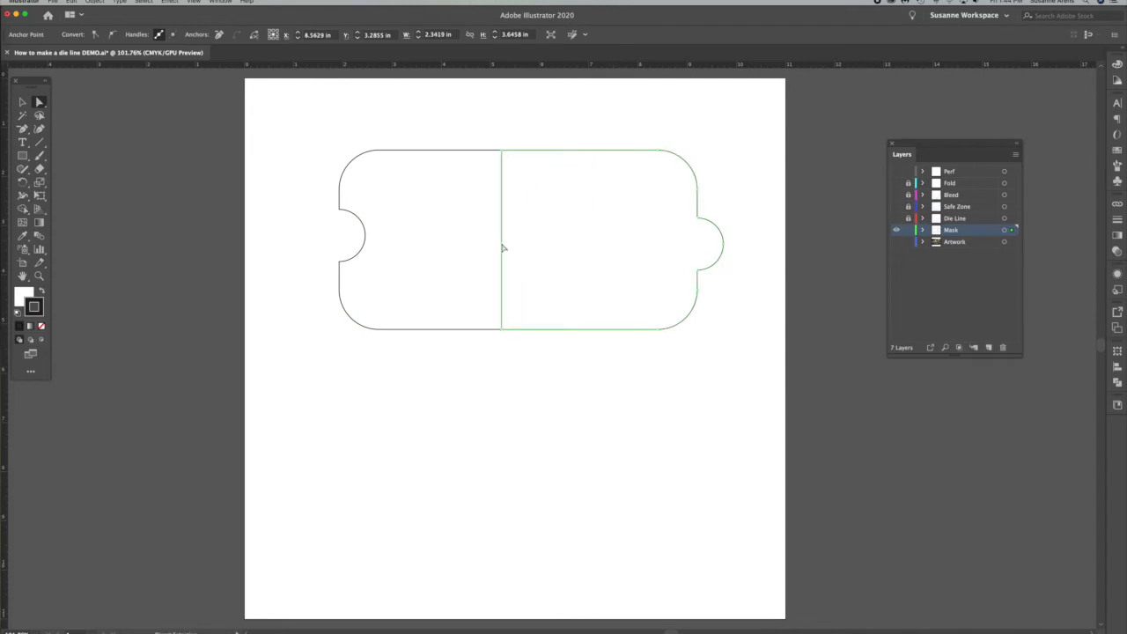
# Unite the two overlapping Mask shapes into a single shape
pyautogui.click(22, 102)
pyautogui.click(604, 232)
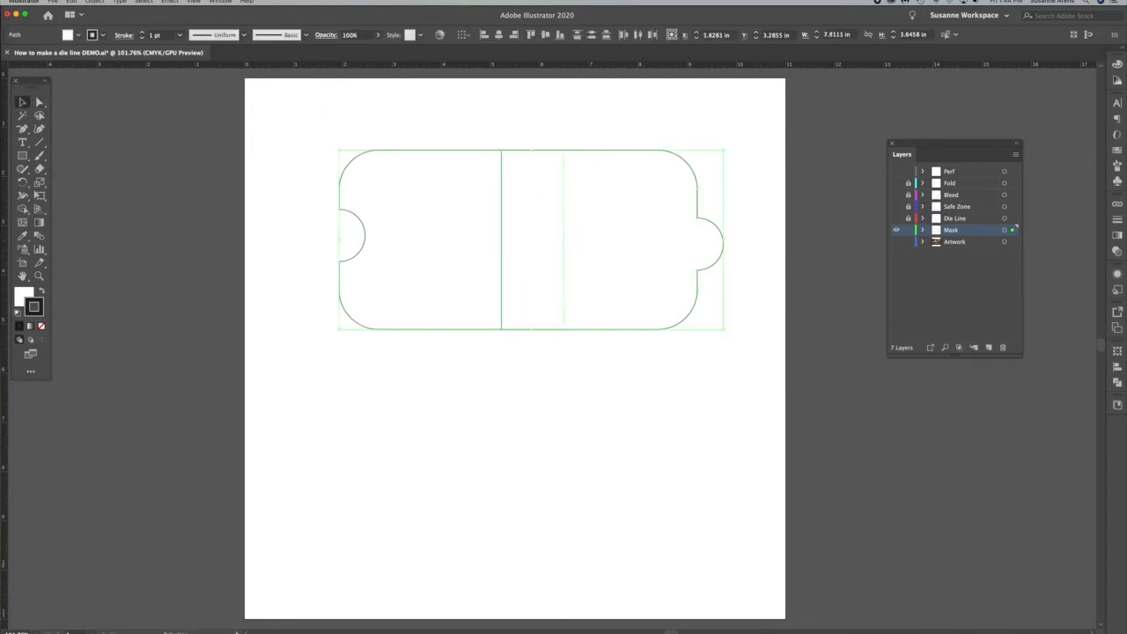
pyautogui.click(1116, 382)
pyautogui.click(977, 374)
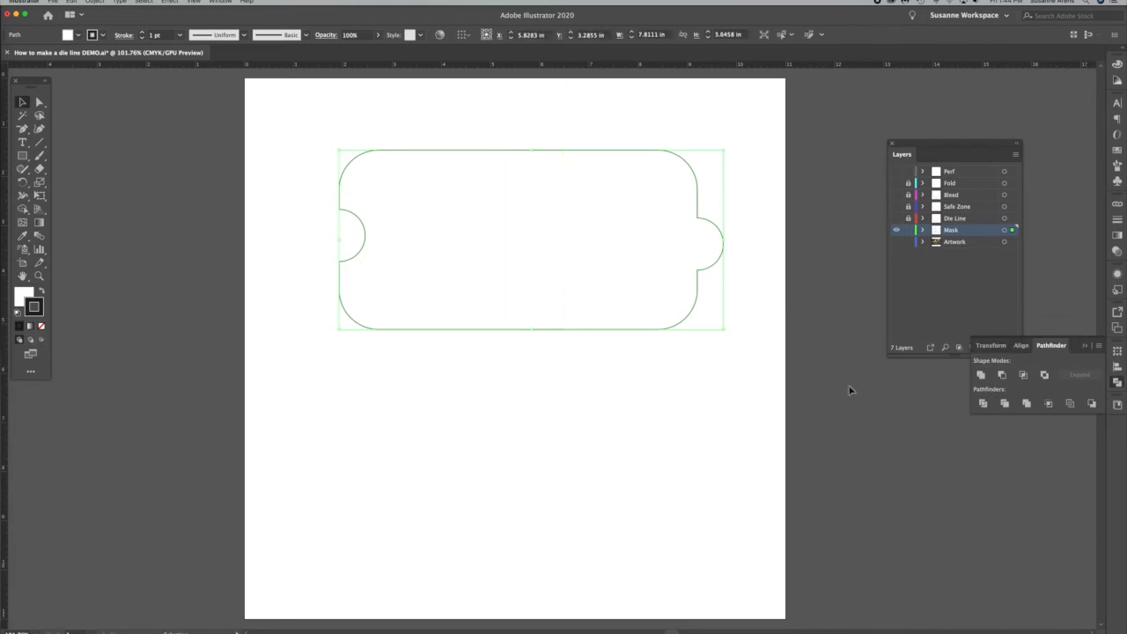
pyautogui.click(733, 408)
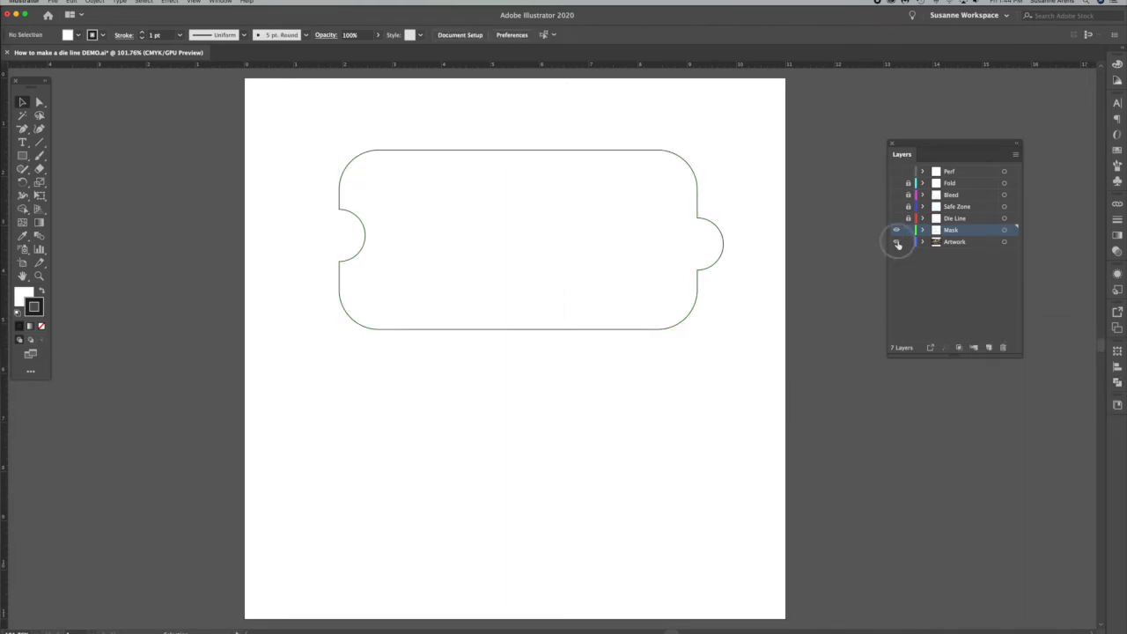
# Show the Artwork layer and clip the photo with the united Mask shape using a clipping mask
pyautogui.click(896, 241)
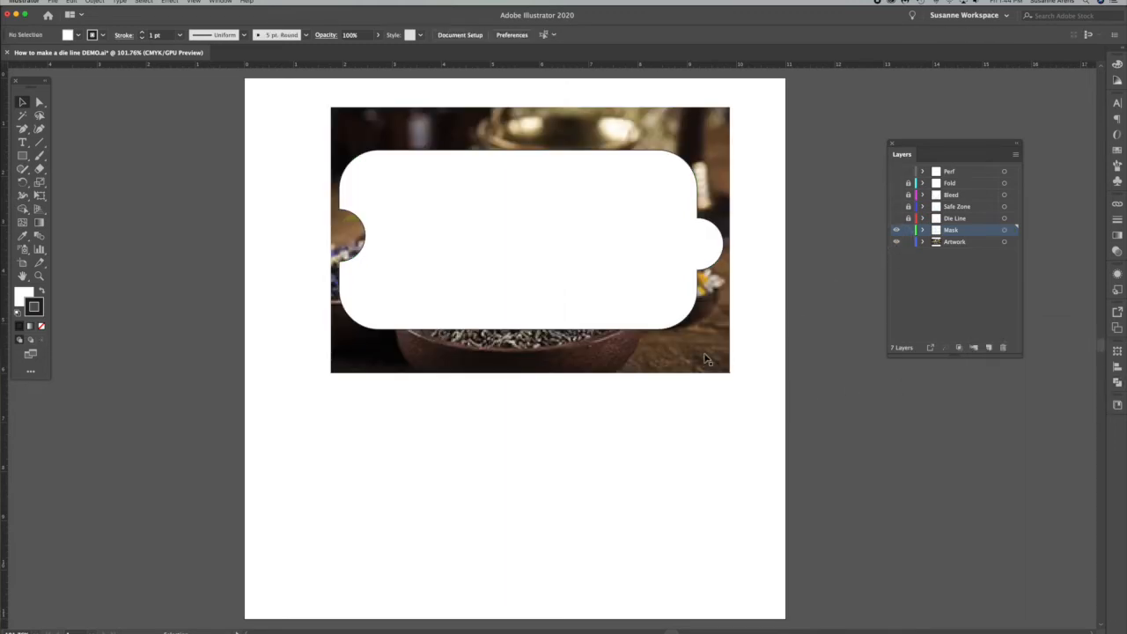
pyautogui.click(701, 356)
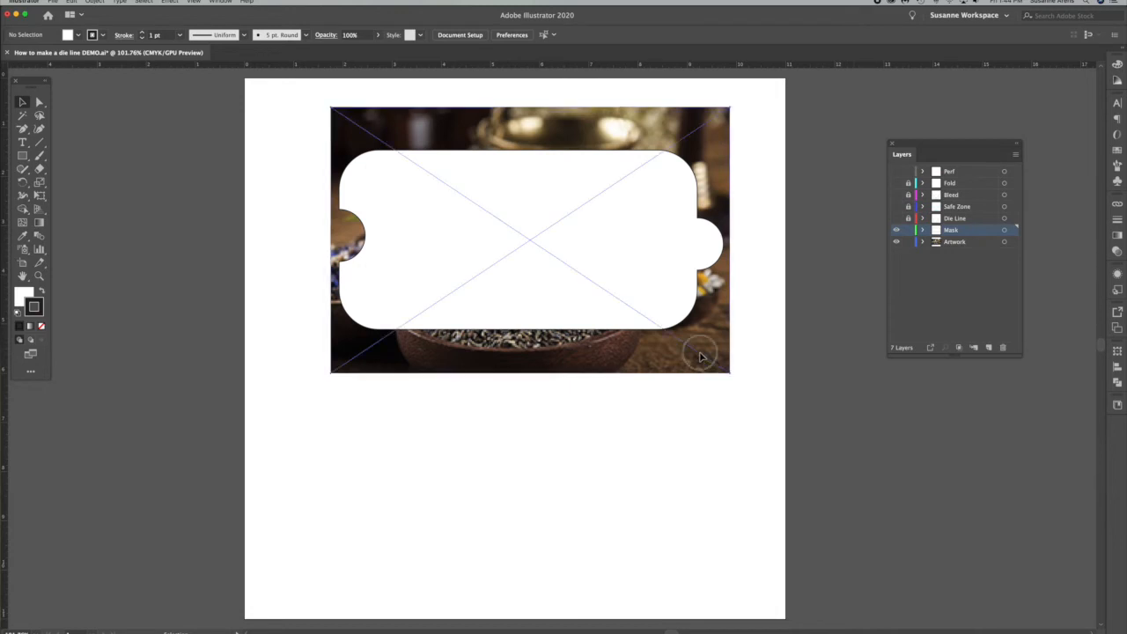
pyautogui.keyDown('shift'); pyautogui.click(667, 277); pyautogui.keyUp('shift')
pyautogui.click(94, 1)
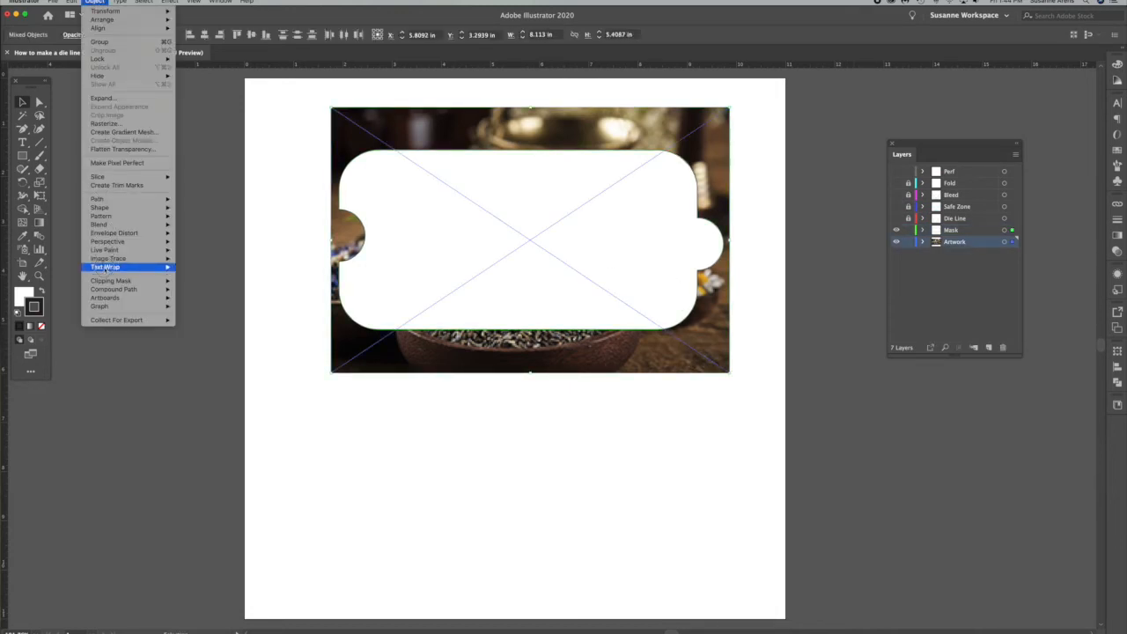
pyautogui.moveTo(149, 280)
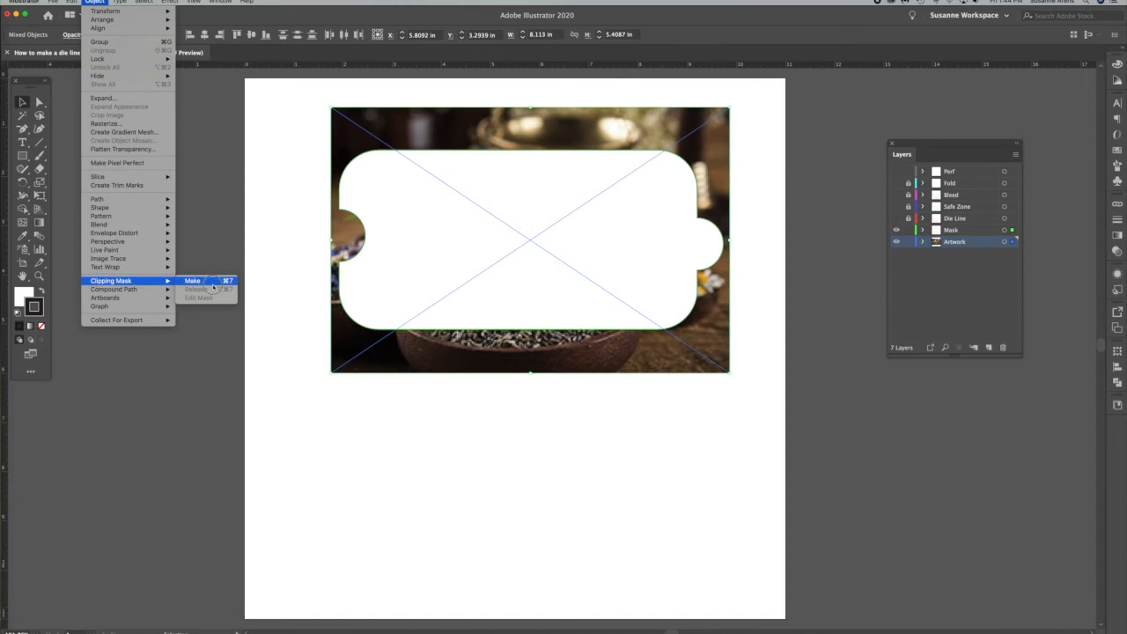
pyautogui.click(212, 284)
pyautogui.click(262, 291)
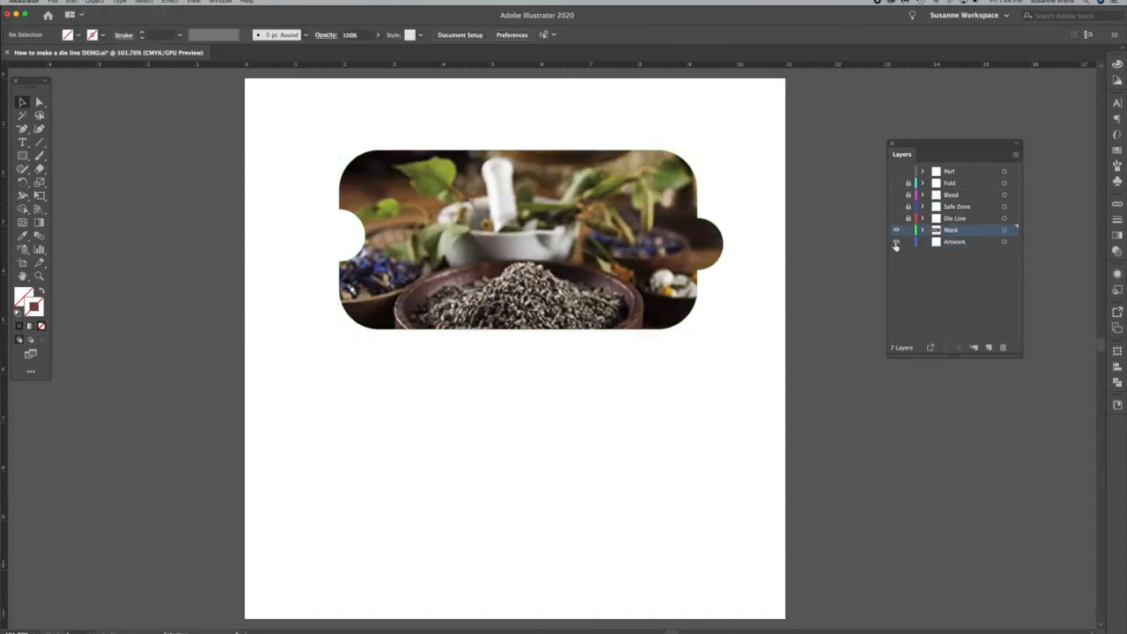
# Show the Perf, Fold, Bleed, Safe Zone and Die Line layers, lock Perf, and release the photo's clipping mask
pyautogui.moveTo(896, 218); pyautogui.dragTo(895, 167)
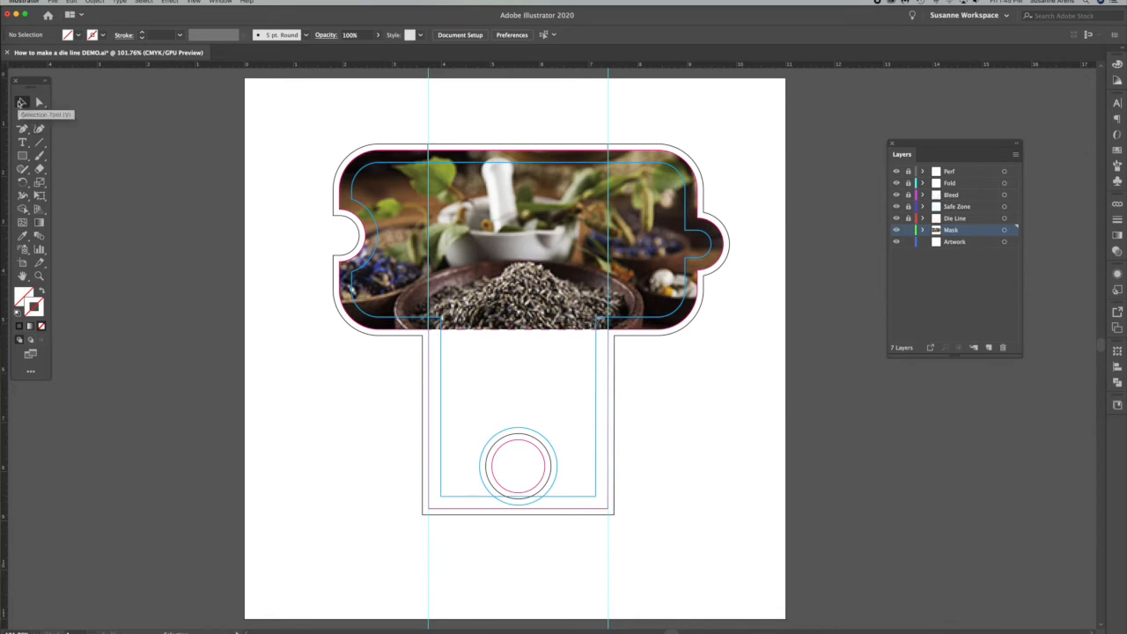
pyautogui.click(399, 162)
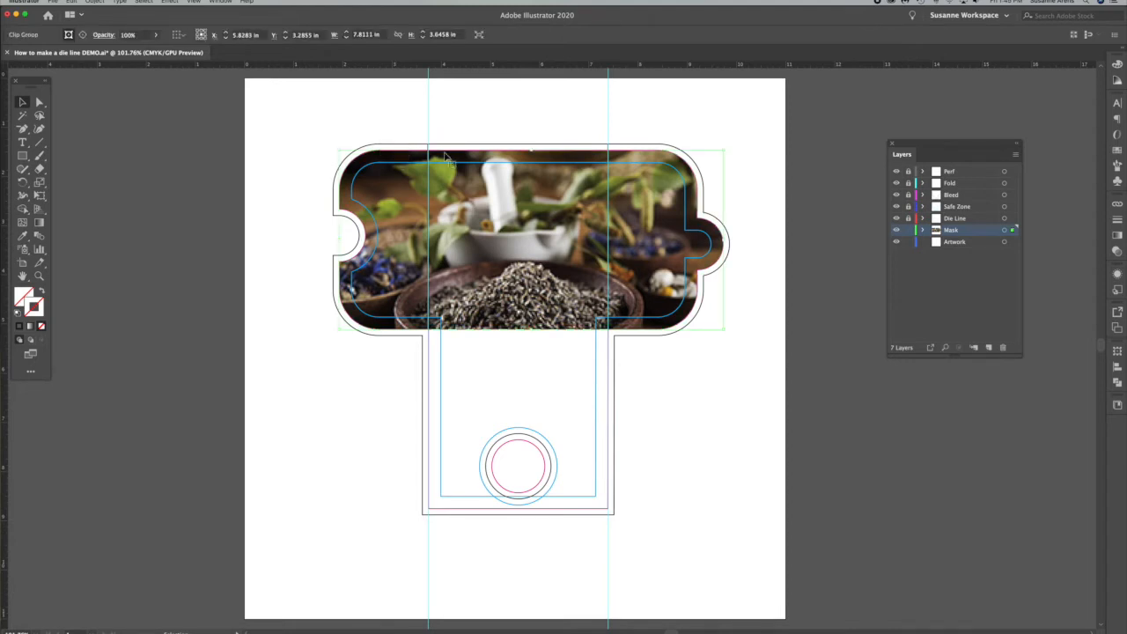
pyautogui.click(39, 102)
pyautogui.click(385, 155)
pyautogui.click(386, 155)
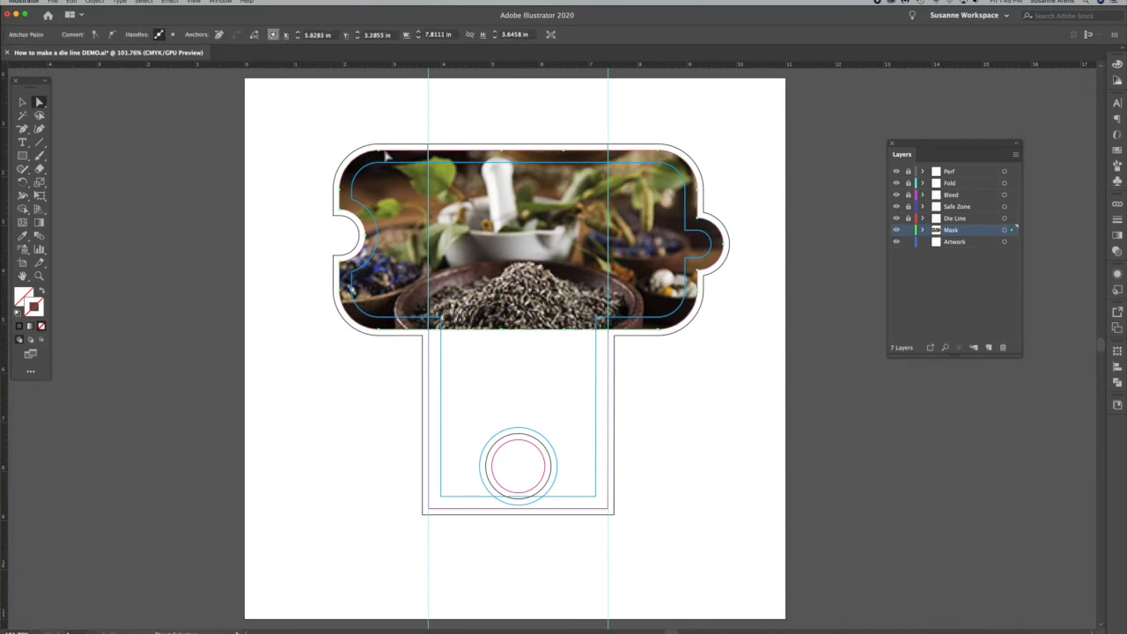
pyautogui.click(94, 2)
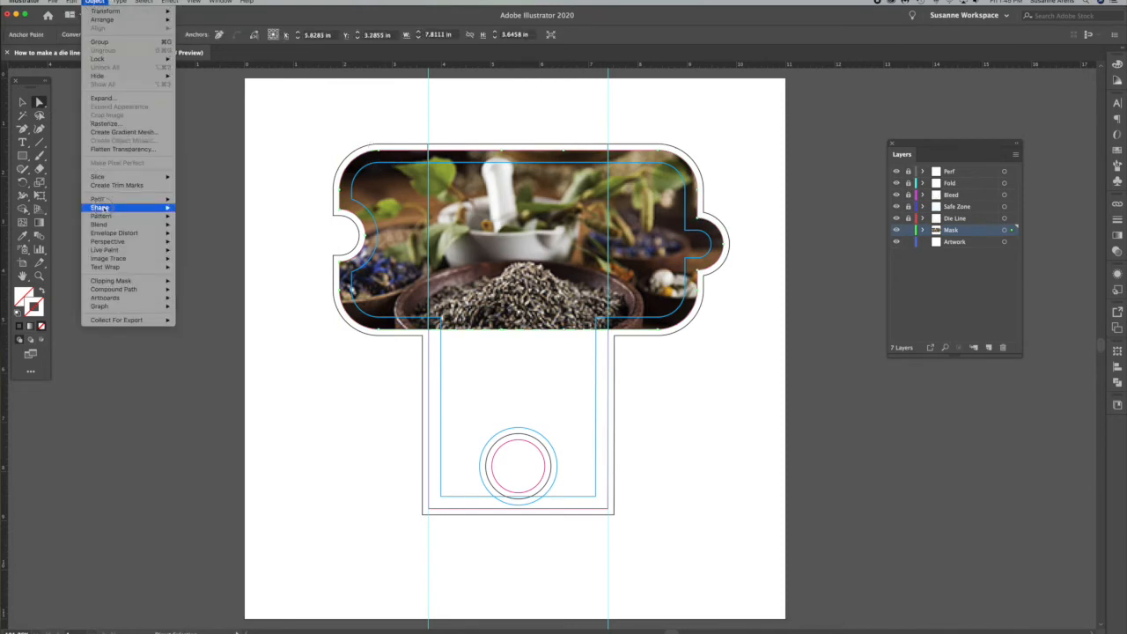
pyautogui.moveTo(111, 280)
pyautogui.click(197, 289)
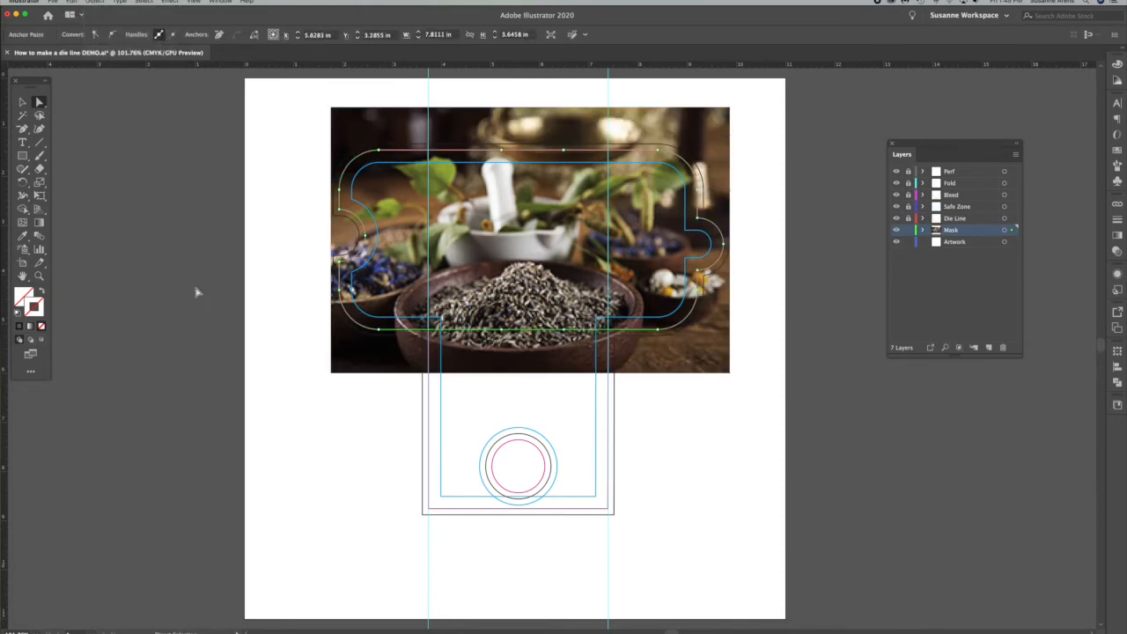
# Unlock the Bleed layer, copy its large outer outline, and lock the layer again
pyautogui.press('super+shift+a')
pyautogui.click(22, 102)
pyautogui.click(408, 152)
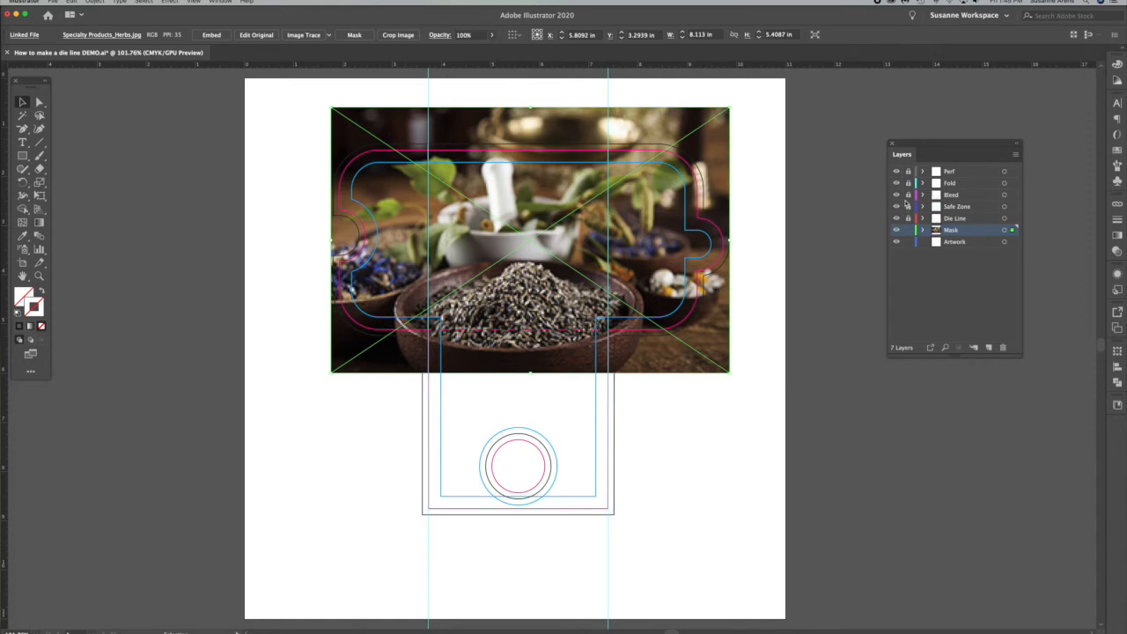
pyautogui.click(941, 196)
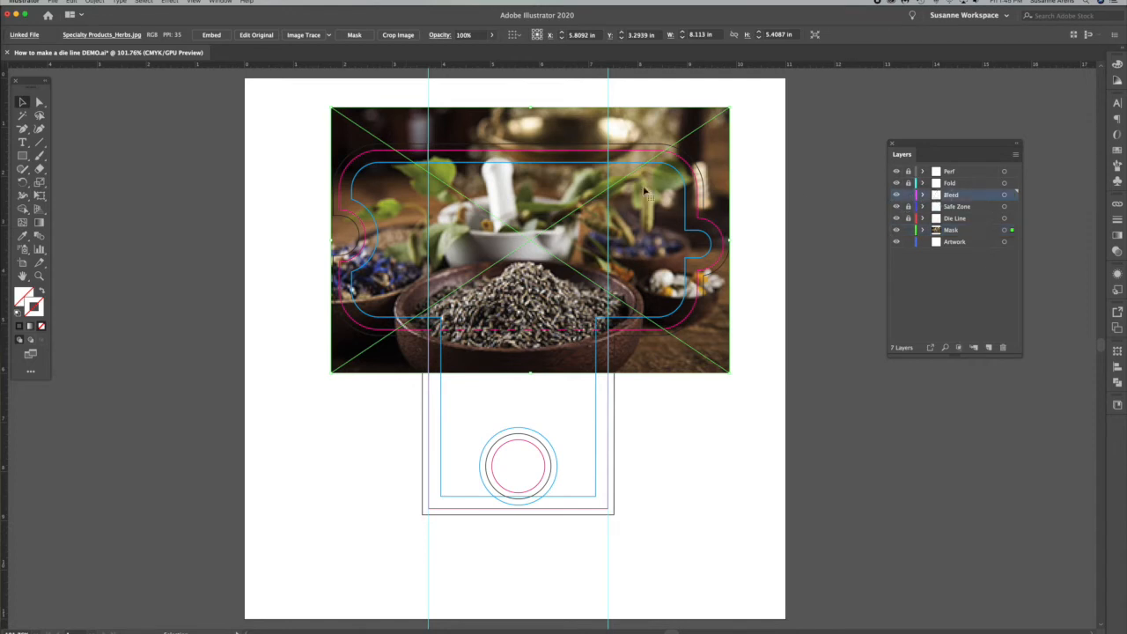
pyautogui.click(487, 145)
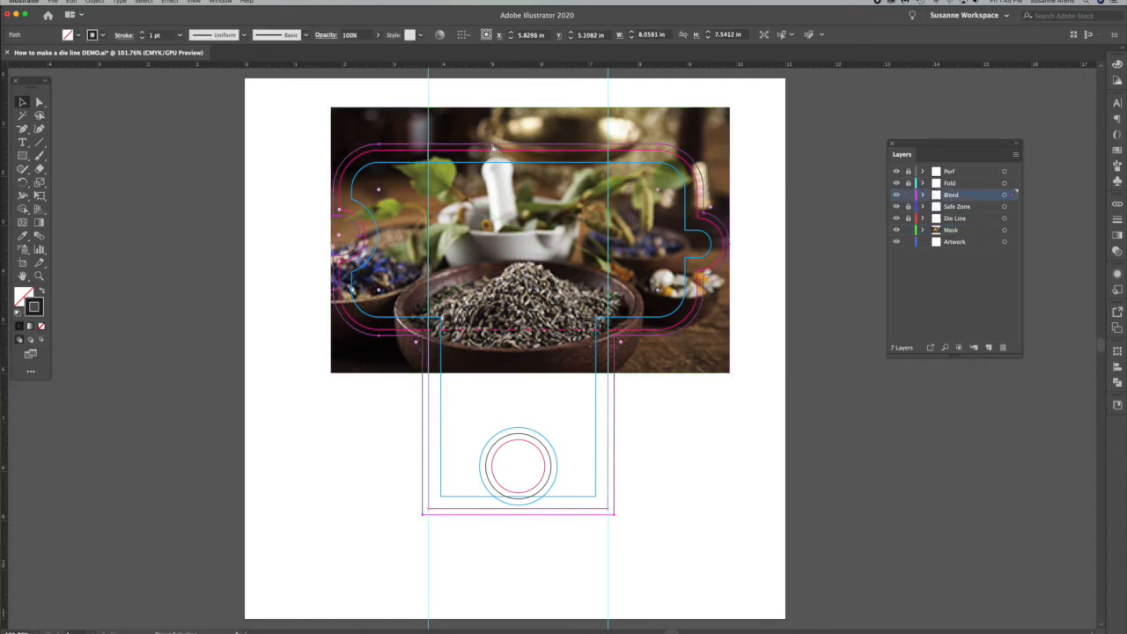
pyautogui.click(909, 195)
# Hide the Perf, Fold, Bleed, Safe Zone and Die Line layers and paste the copied bleed outline in place on the Mask layer
pyautogui.moveTo(896, 219); pyautogui.dragTo(894, 167)
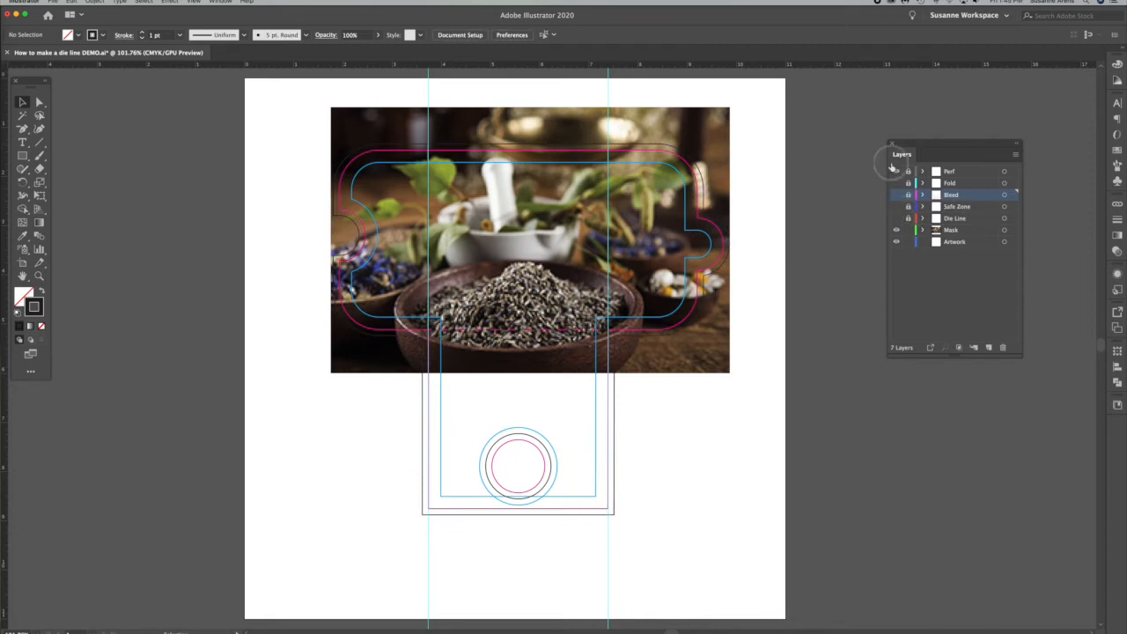
pyautogui.click(955, 231)
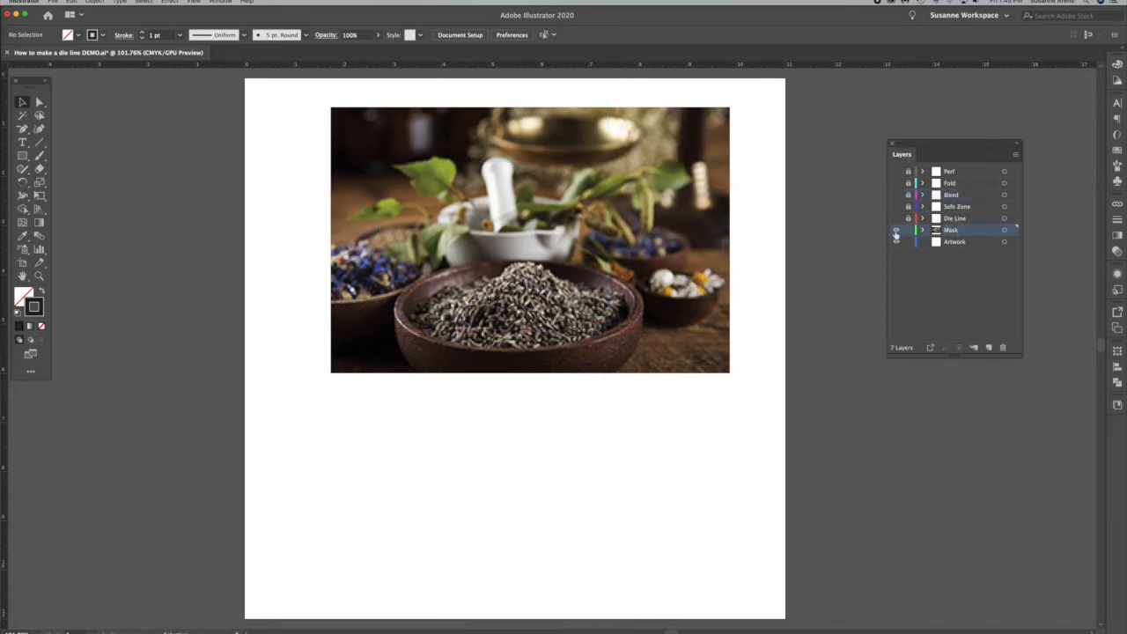
pyautogui.click(625, 208)
pyautogui.press('super+z')
pyautogui.click(95, 2)
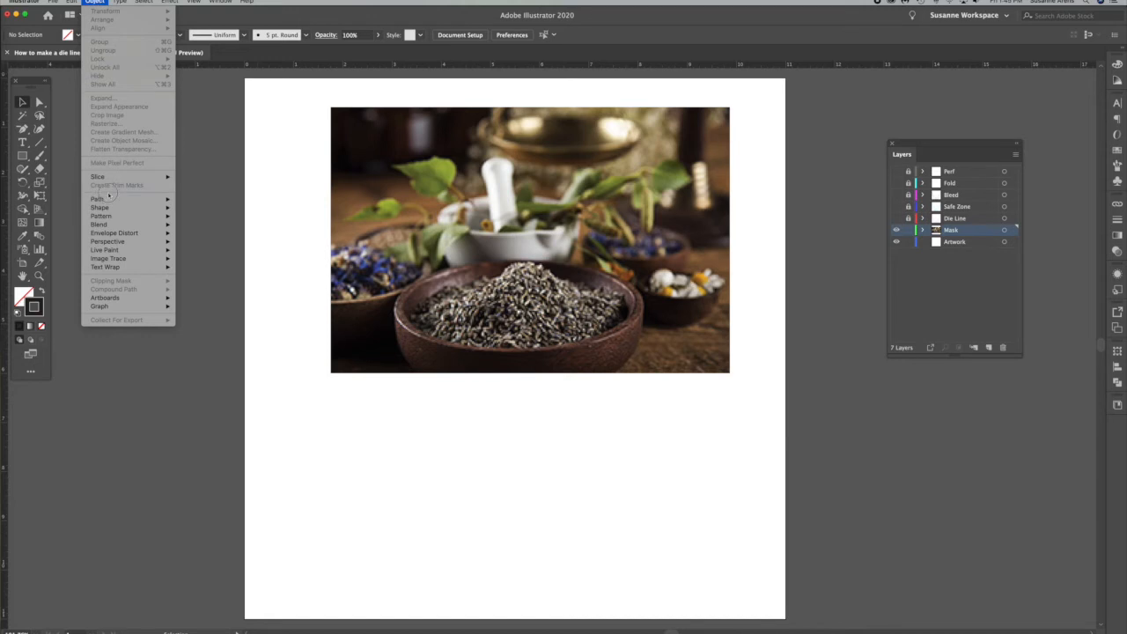
pyautogui.moveTo(72, 2)
pyautogui.click(80, 76)
# Move the bottom edge of the pasted outline's tab up until it is level with the wide panel's lower edge
pyautogui.click(39, 101)
pyautogui.click(516, 414)
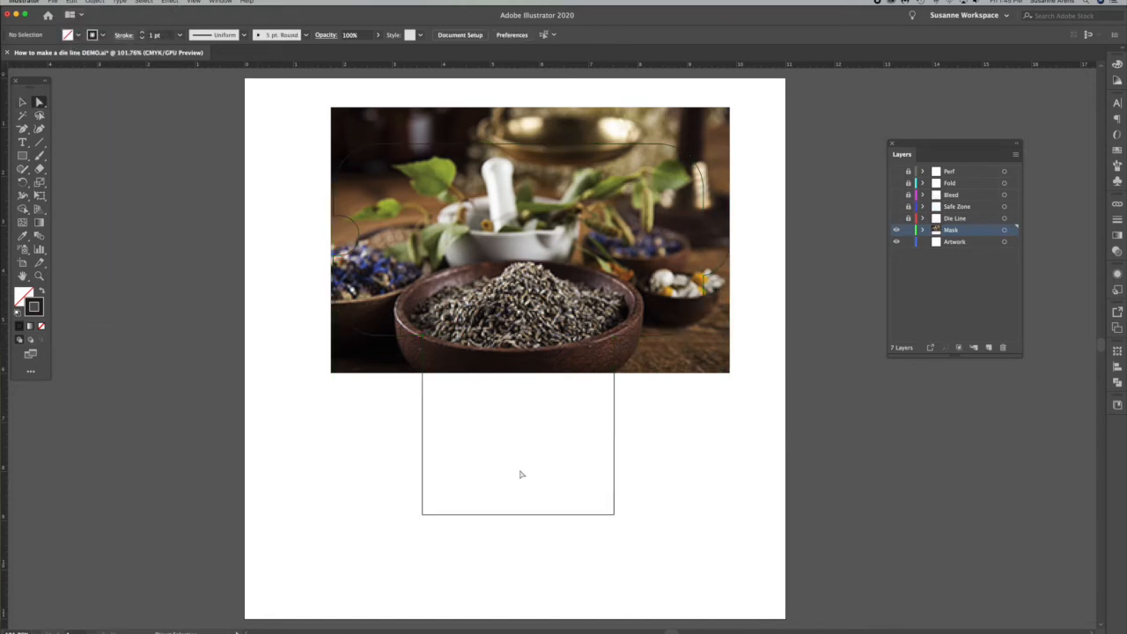
pyautogui.click(511, 519)
pyautogui.moveTo(511, 519); pyautogui.dragTo(510, 338)
pyautogui.click(486, 424)
# Examine up close how the moved edge lines up with the lower edge of the wide panel outline
pyautogui.press('super+equal')
pyautogui.press('super+equal')
pyautogui.press('super+equal')
pyautogui.press('super+equal')
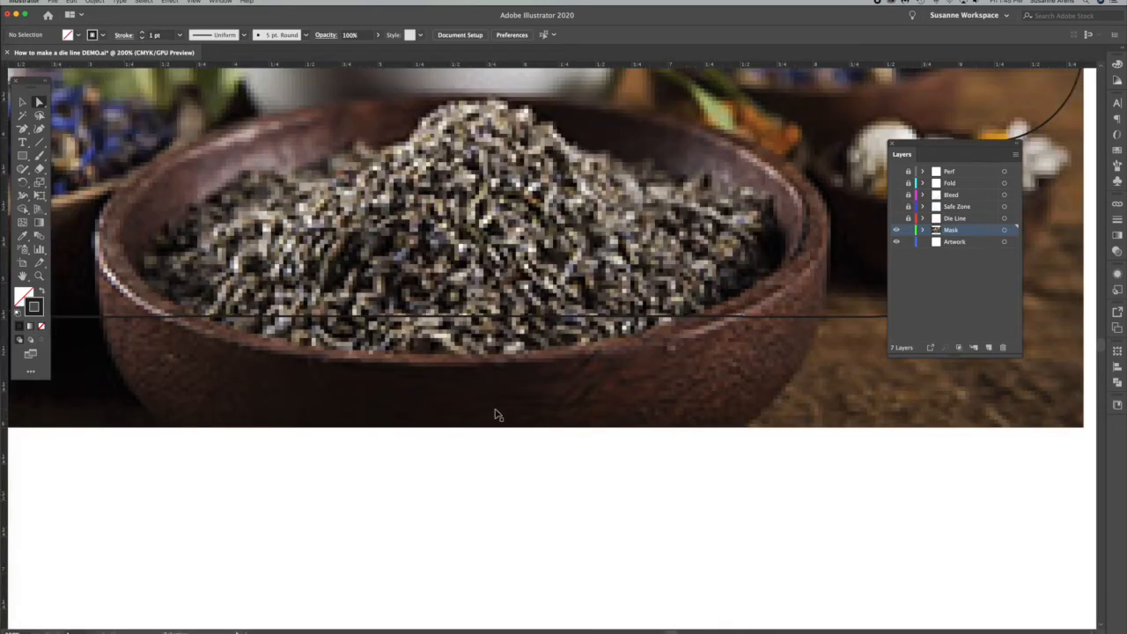
pyautogui.hscroll(-3, 493, 413)
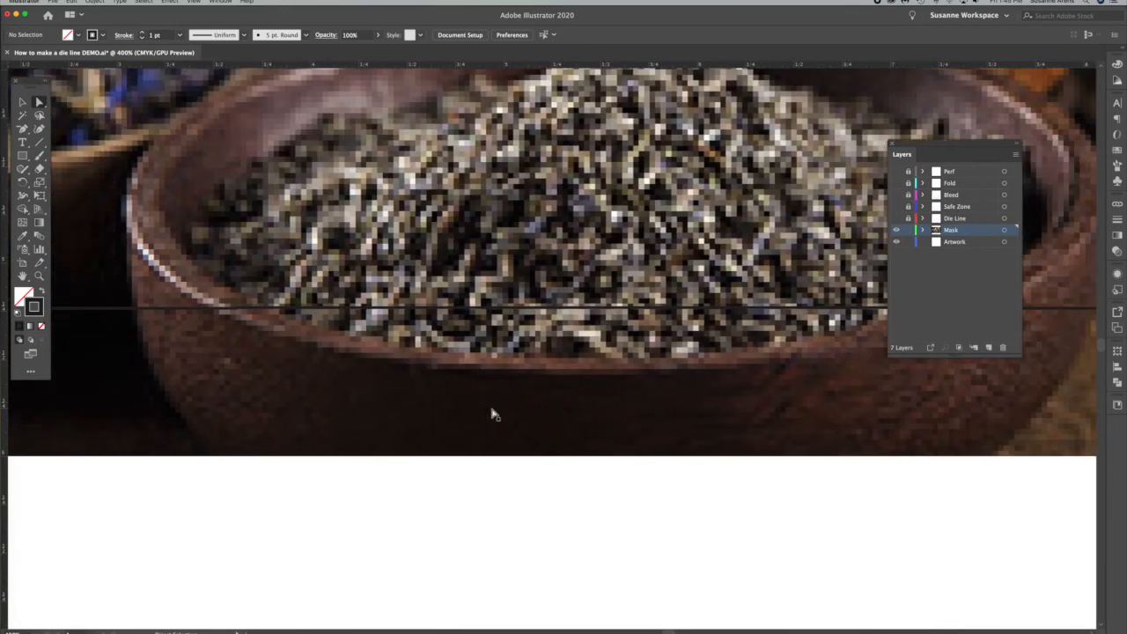
pyautogui.click(365, 308)
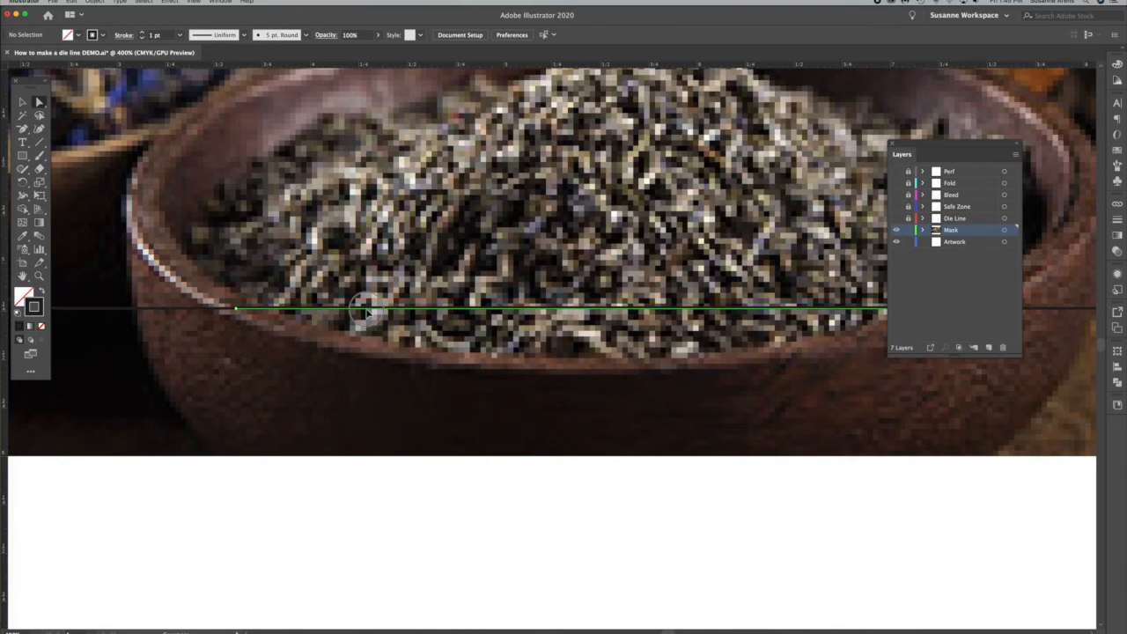
pyautogui.click(397, 467)
pyautogui.press('super+0')
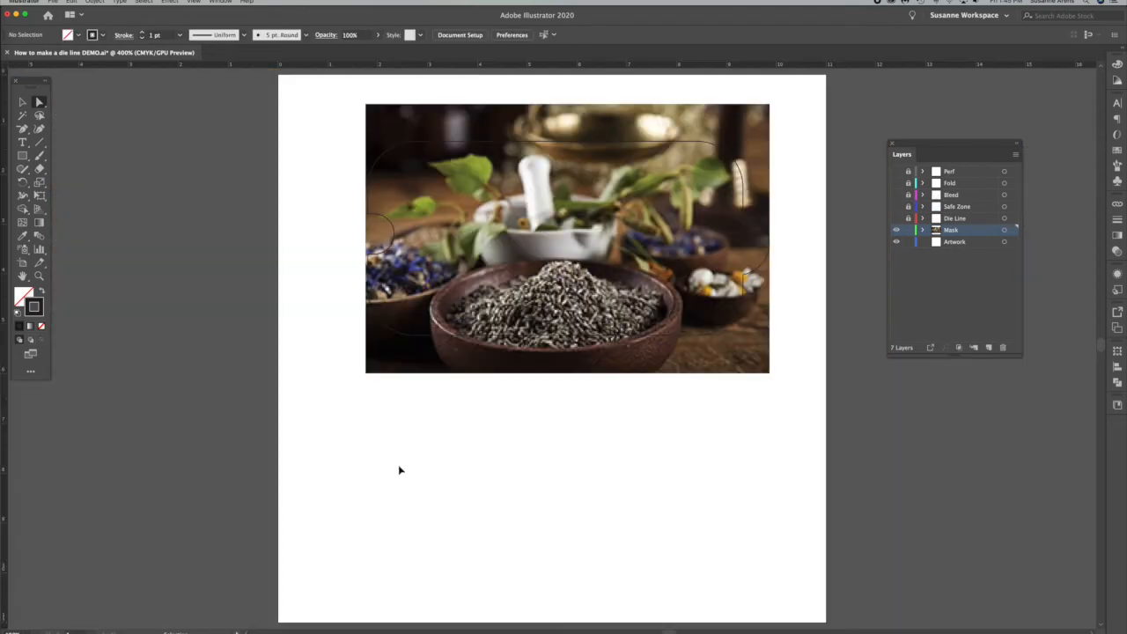
# Clip the photo with the pasted bleed outline and show the Perf, Fold, Bleed, Safe Zone and Die Line layers again
pyautogui.click(23, 102)
pyautogui.click(388, 137)
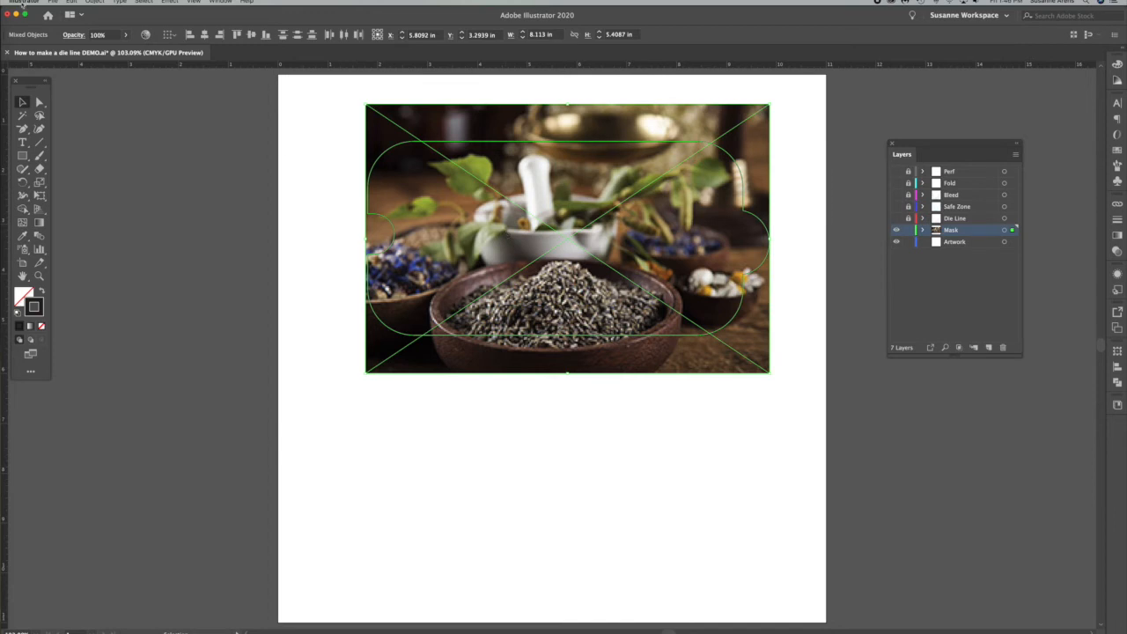
pyautogui.click(94, 1)
pyautogui.moveTo(145, 280)
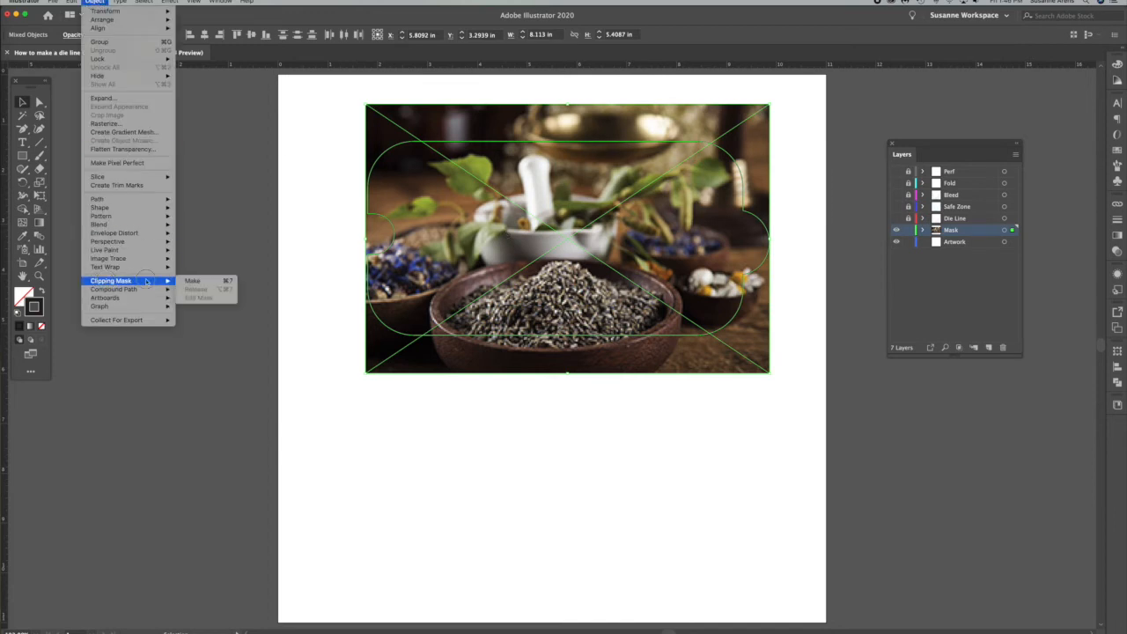
pyautogui.click(227, 282)
pyautogui.click(387, 397)
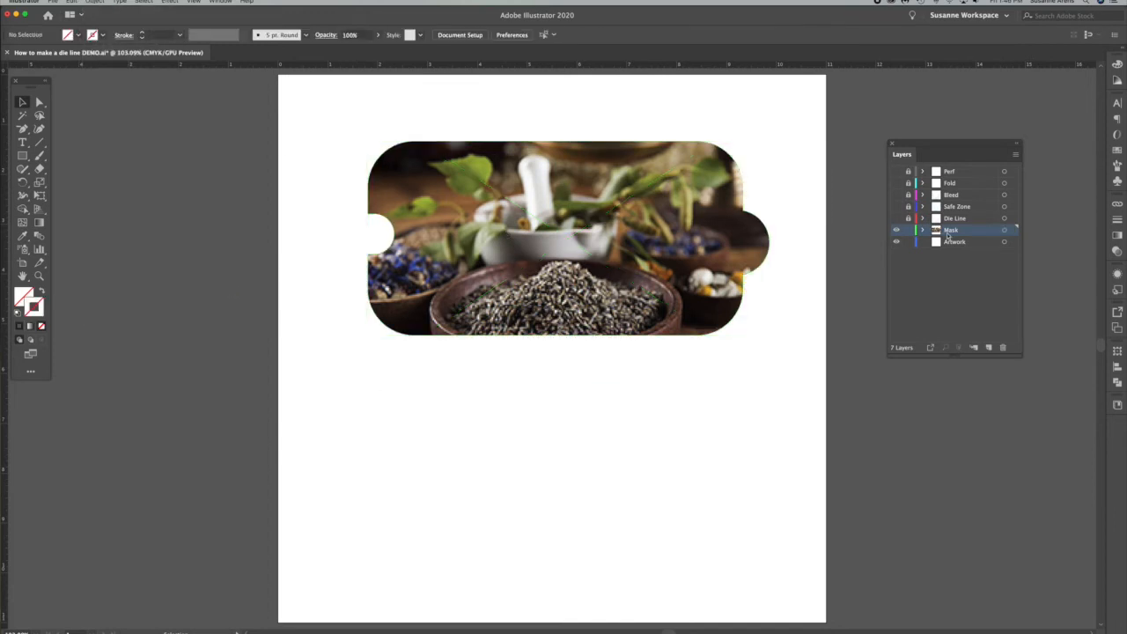
pyautogui.moveTo(897, 171); pyautogui.dragTo(896, 217)
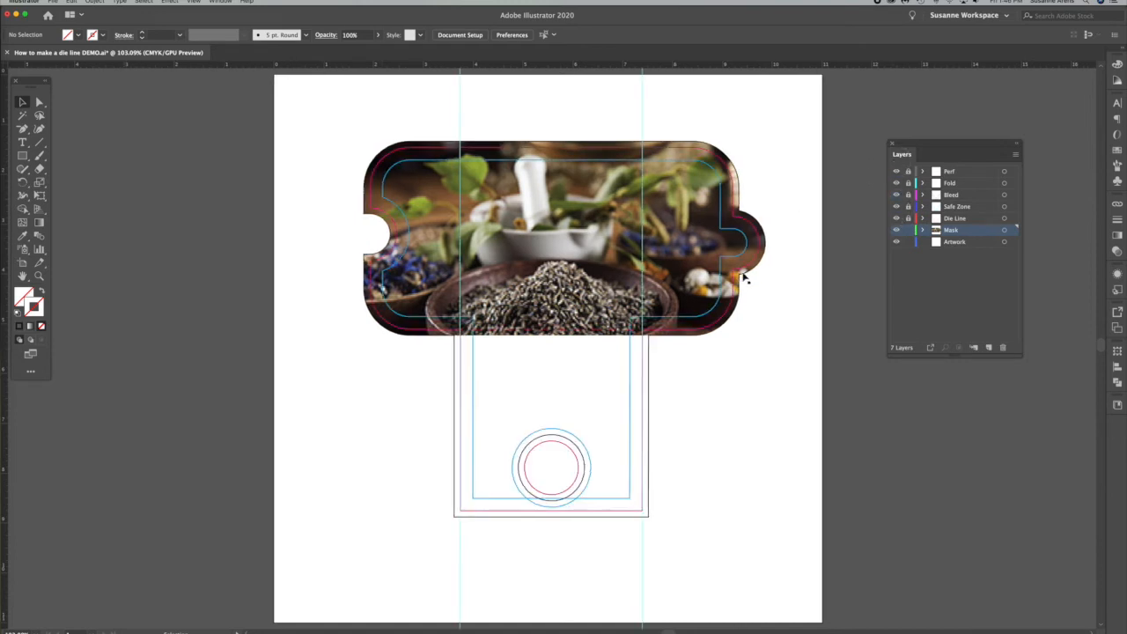
# Raise the clipping mask's lower edge above the tab to the perforation line
pyautogui.hscroll(3, 742, 277)
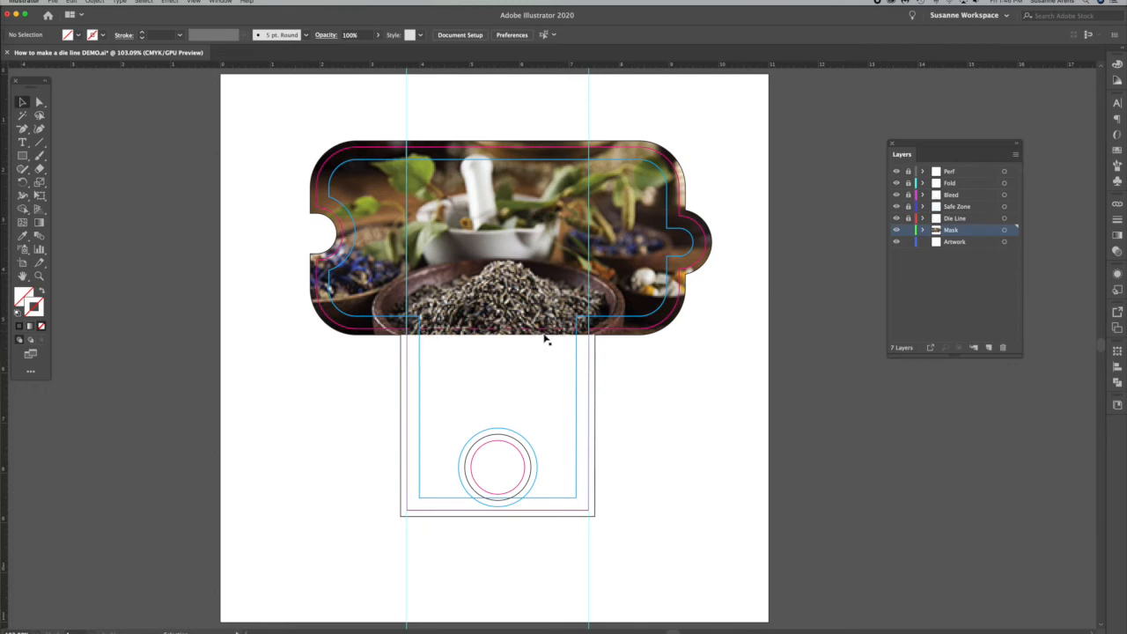
pyautogui.click(39, 276)
pyautogui.press('super+0')
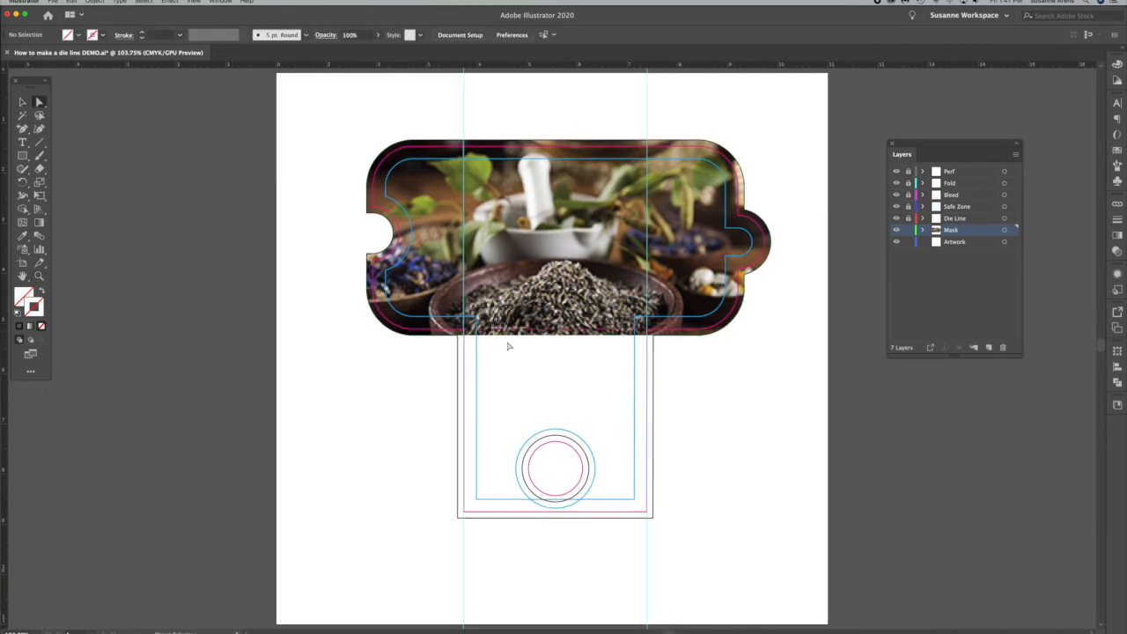
pyautogui.moveTo(508, 343); pyautogui.dragTo(485, 339)
pyautogui.click(352, 363)
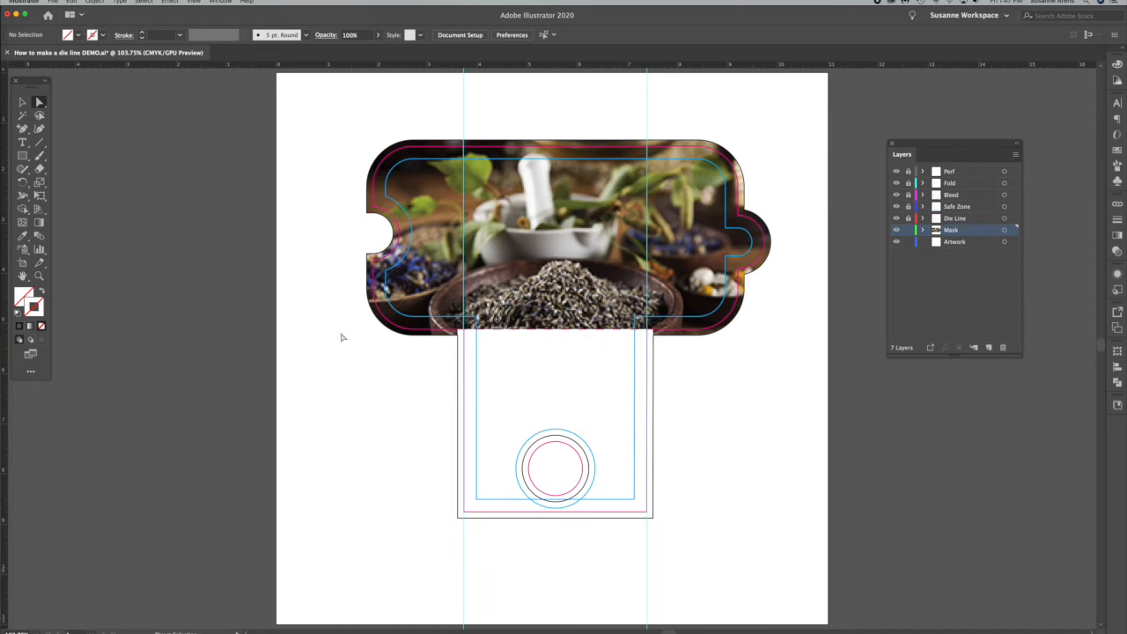
# Unlock the Perf, Fold, Bleed, Safe Zone and Die Line layers and add a second artboard
pyautogui.click(22, 102)
pyautogui.hscroll(5, 327, 197)
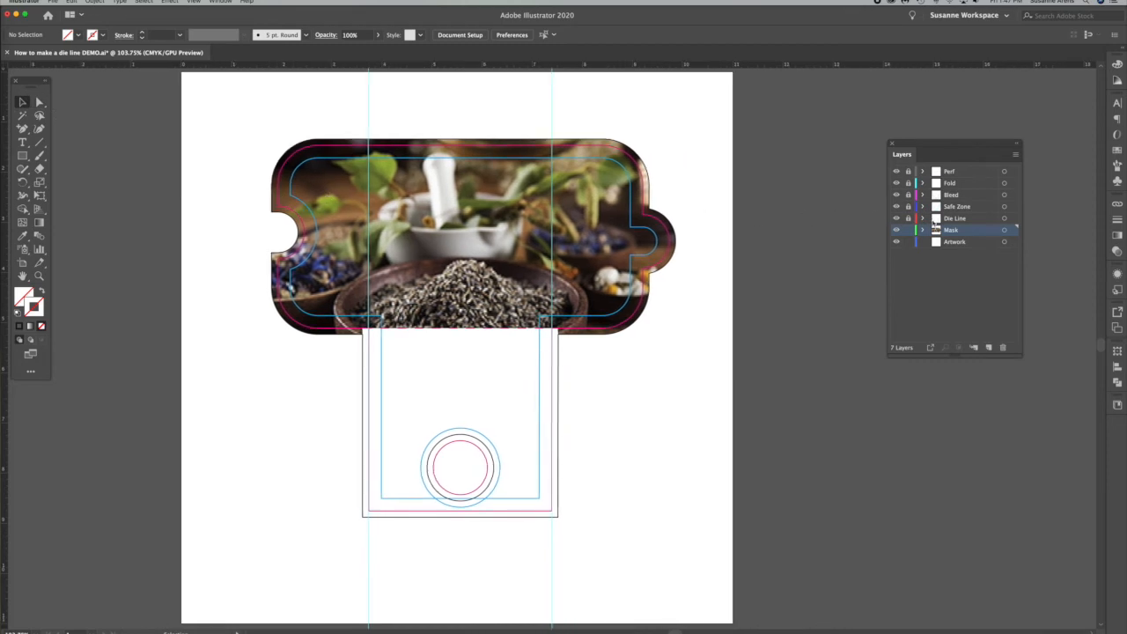
pyautogui.moveTo(908, 171); pyautogui.dragTo(910, 228)
pyautogui.click(1117, 327)
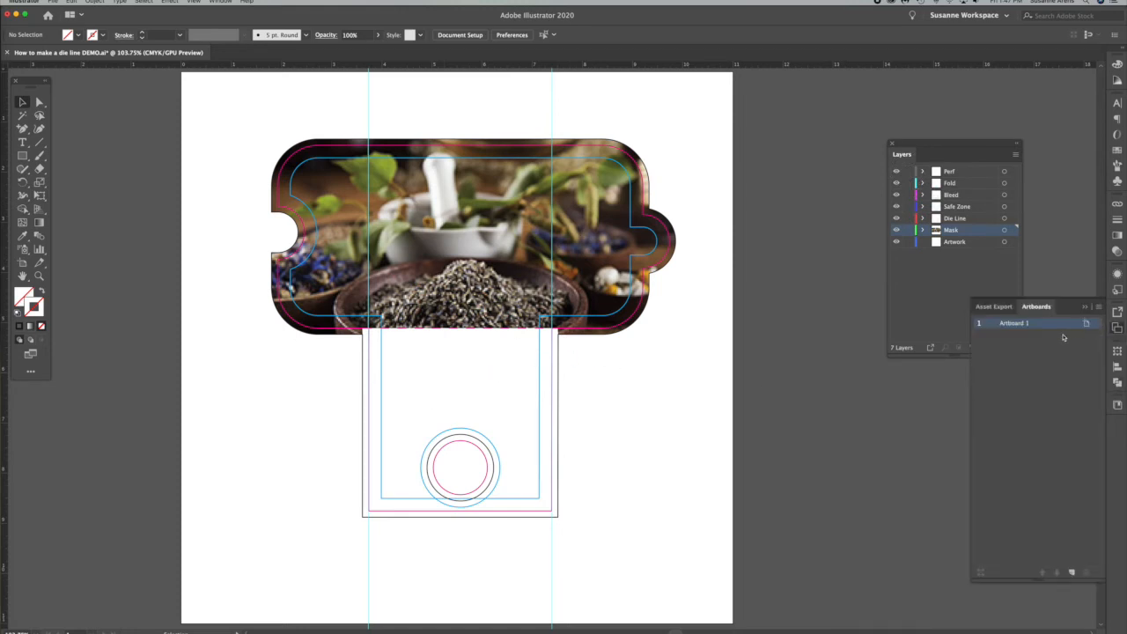
pyautogui.click(1072, 570)
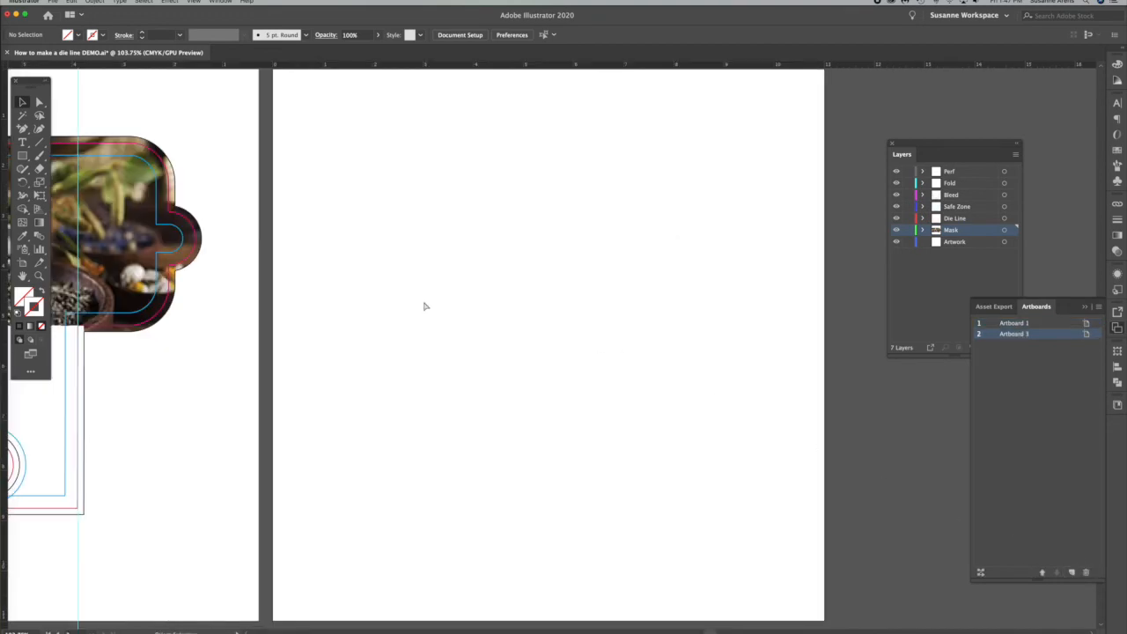
# Duplicate the complete die line design with its photo and guides onto the second artboard
pyautogui.press('super+minus')
pyautogui.press('super+minus')
pyautogui.press('super+minus')
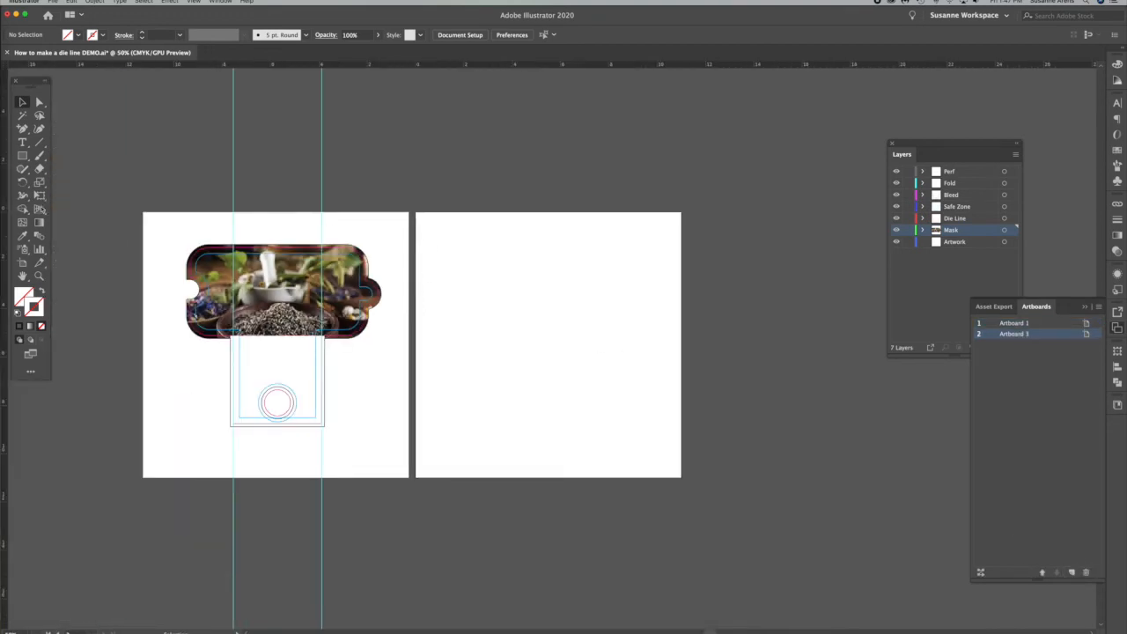
pyautogui.click(22, 102)
pyautogui.moveTo(131, 186); pyautogui.dragTo(362, 471)
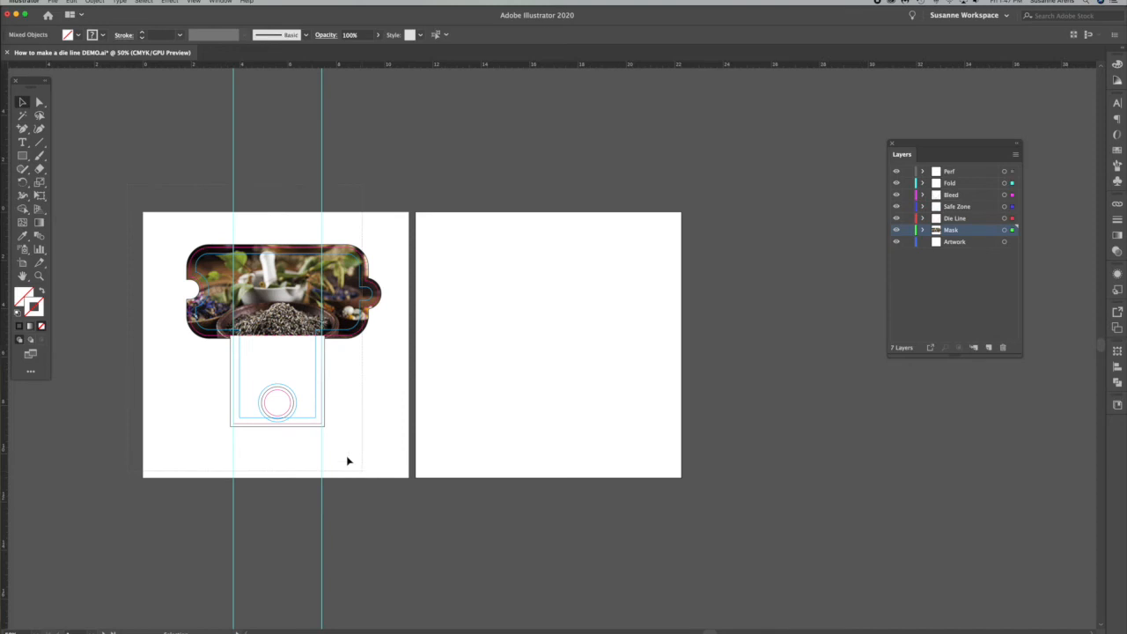
pyautogui.moveTo(273, 333); pyautogui.dragTo(543, 334)
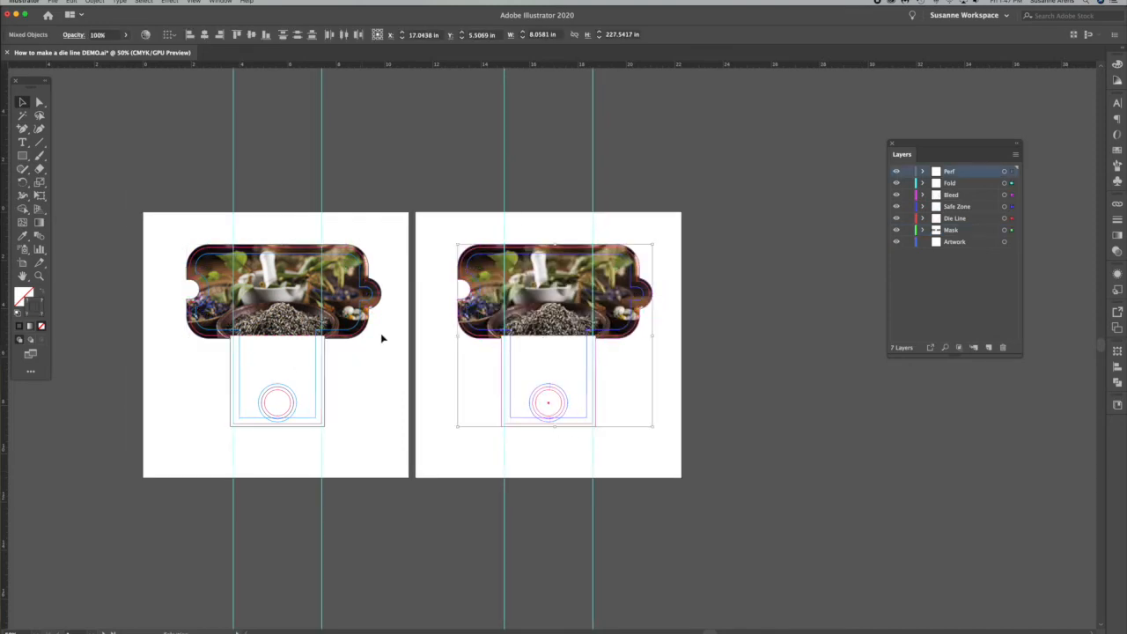
# Reflect the duplicated design horizontally and shift it slightly left on the second artboard
pyautogui.moveTo(23, 182); pyautogui.dragTo(62, 191)
pyautogui.moveTo(606, 300); pyautogui.dragTo(456, 293)
pyautogui.click(21, 103)
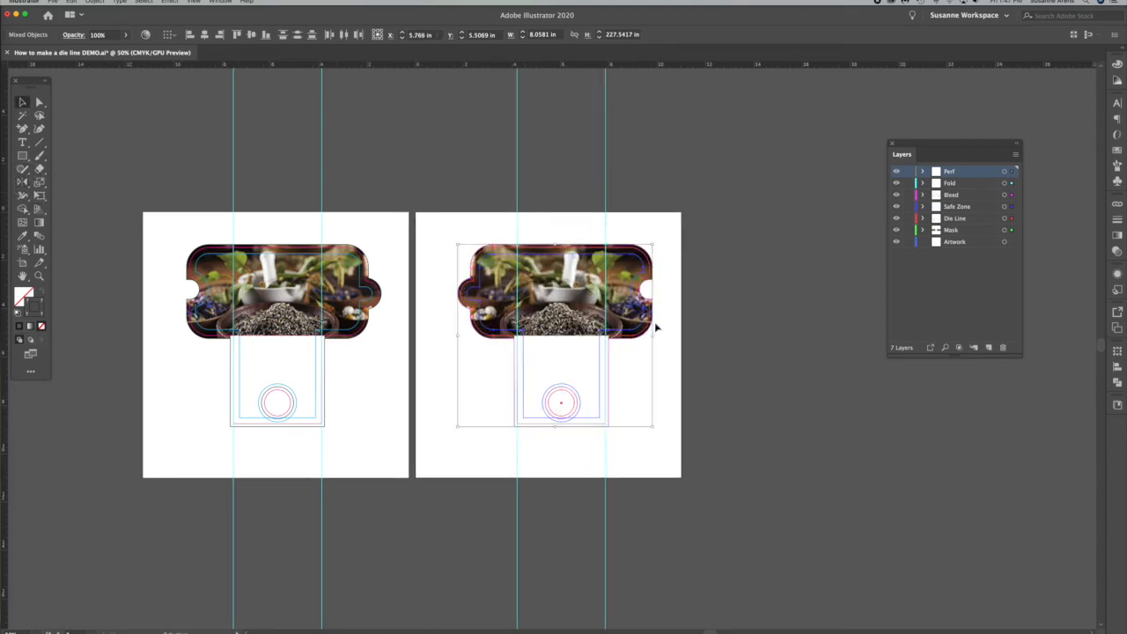
pyautogui.moveTo(602, 318); pyautogui.dragTo(596, 318)
pyautogui.click(725, 364)
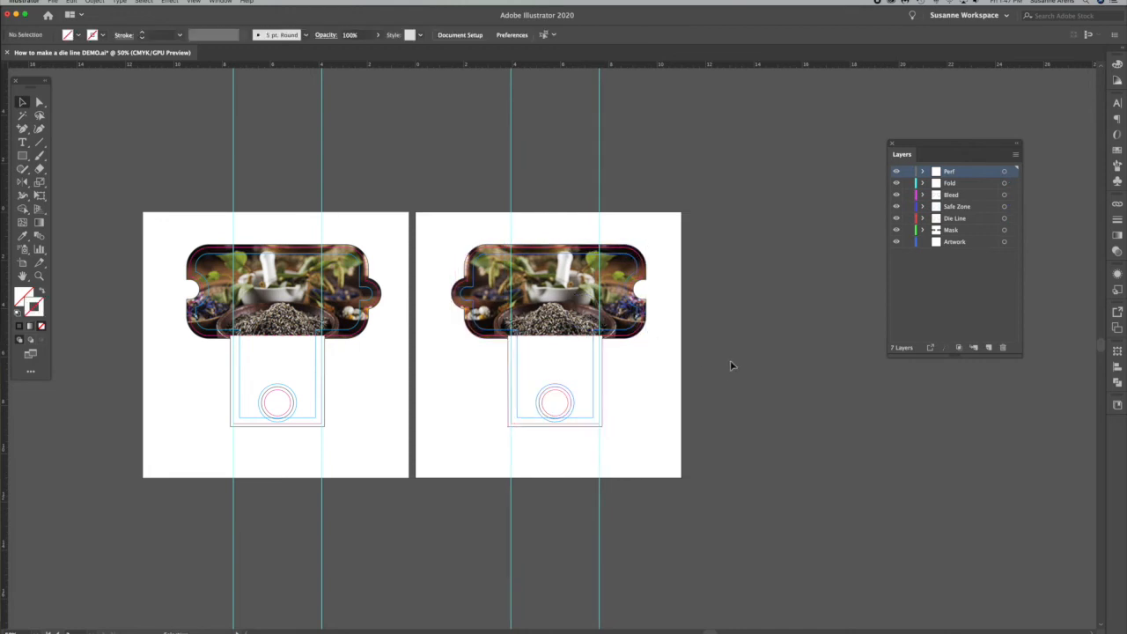
# Lock the Perf, Fold, Bleed, Safe Zone and Die Line layers and delete the mirrored photo on the second artboard
pyautogui.click(39, 103)
pyautogui.click(482, 251)
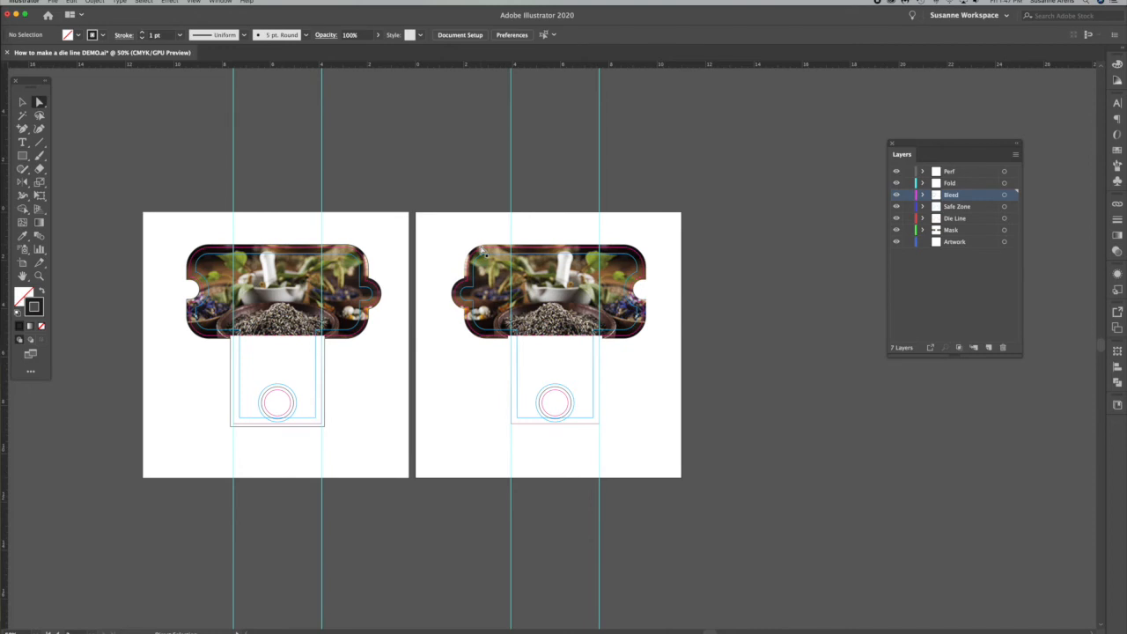
pyautogui.click(483, 253)
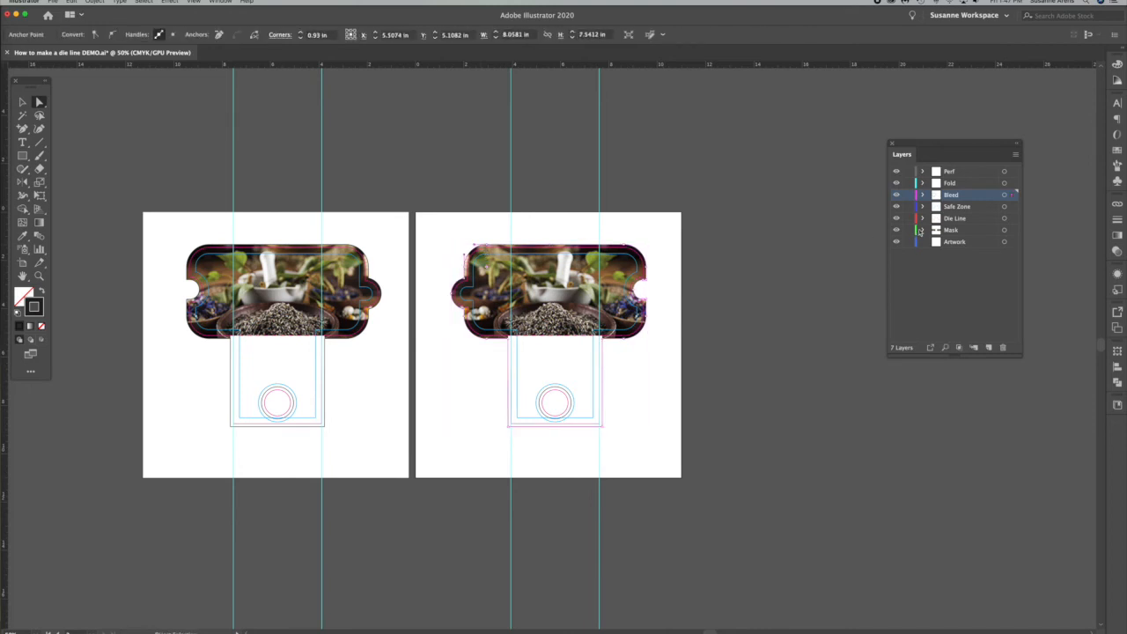
pyautogui.moveTo(907, 195); pyautogui.dragTo(907, 218)
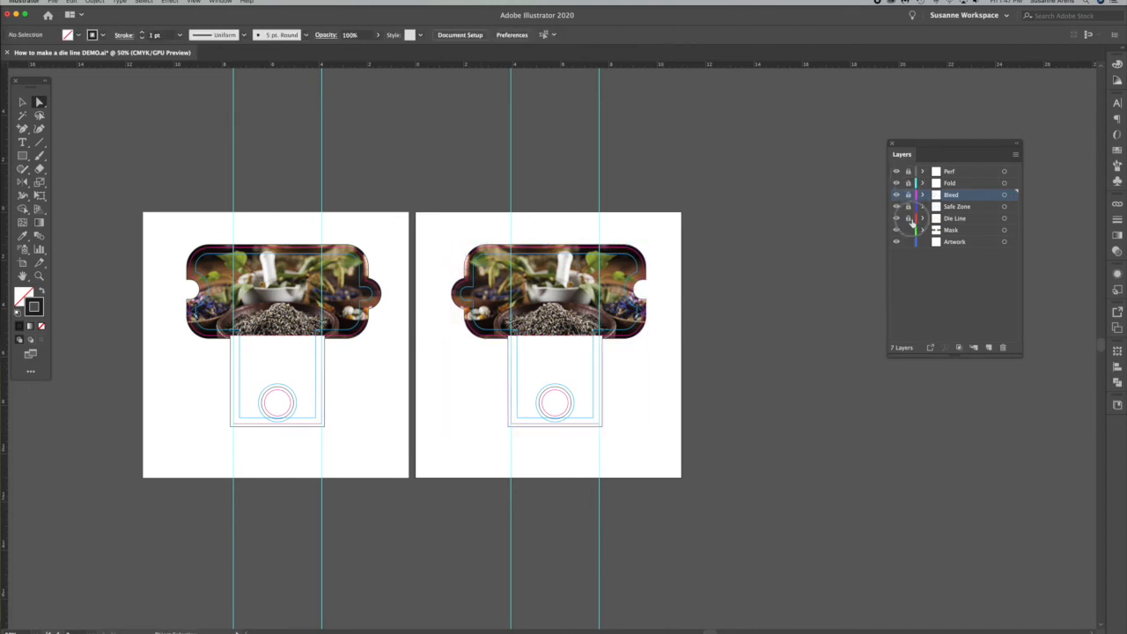
pyautogui.click(611, 248)
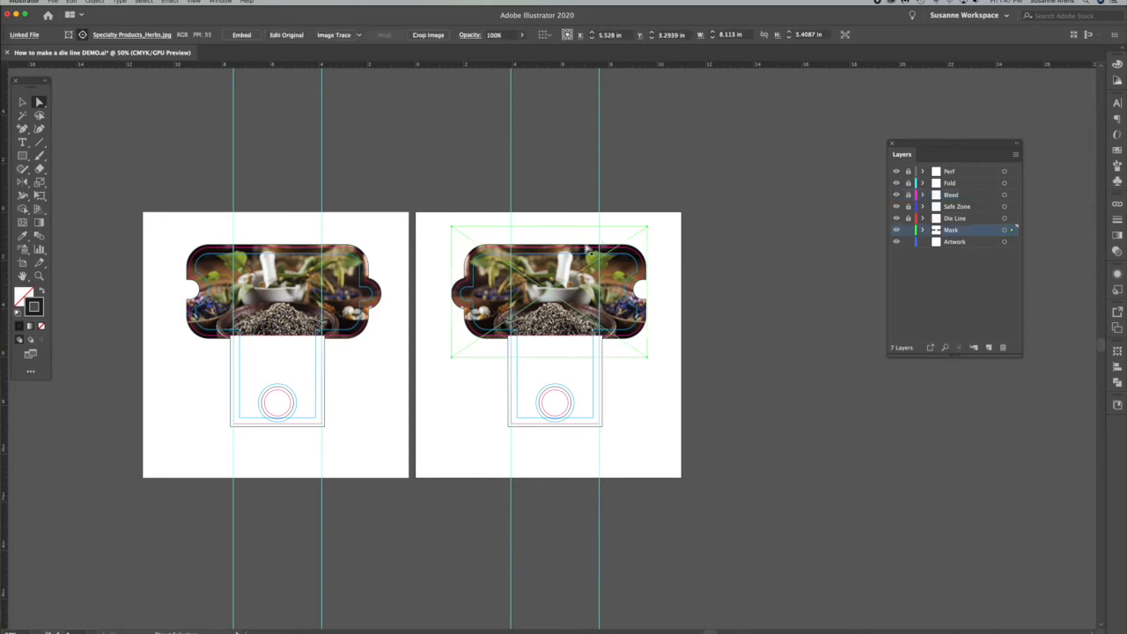
pyautogui.press('Delete')
pyautogui.click(581, 249)
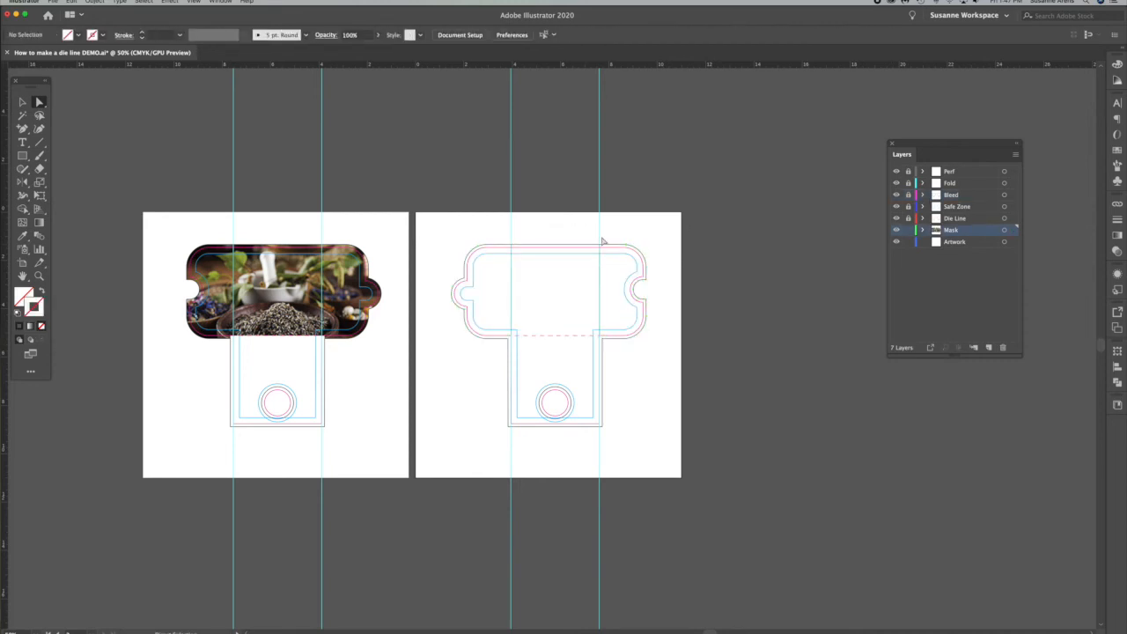
# Add placeholder text areas of about 1.52 × 2.45 in and 1.15 × 3.09 in on the mirrored design's left and right flaps, on the Artwork layer
pyautogui.click(21, 103)
pyautogui.press('super+1')
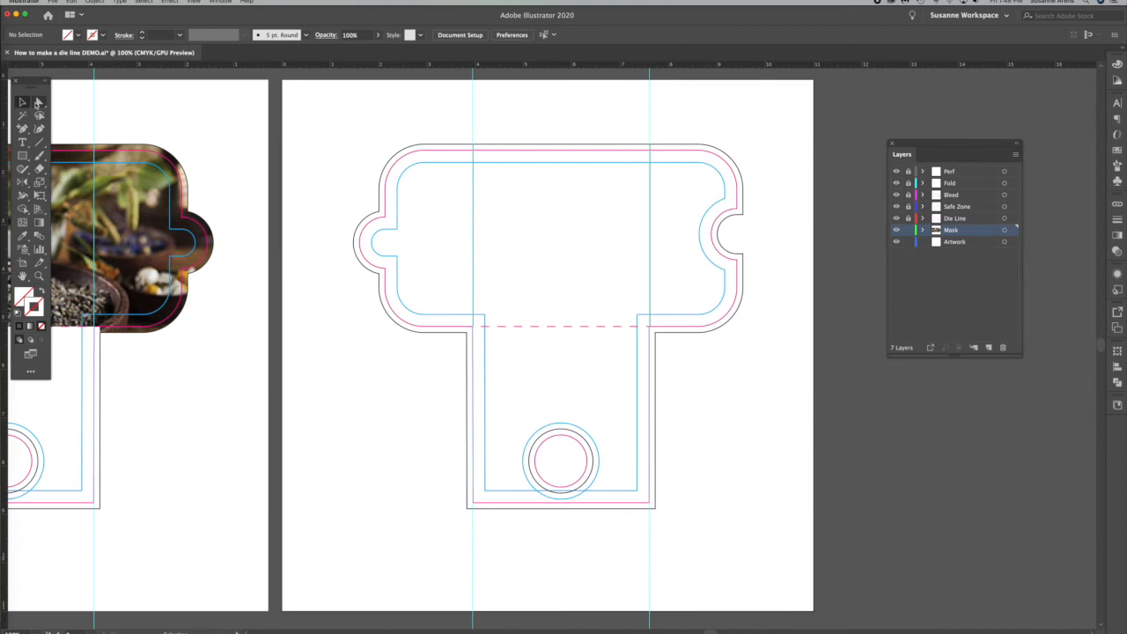
pyautogui.press('t')
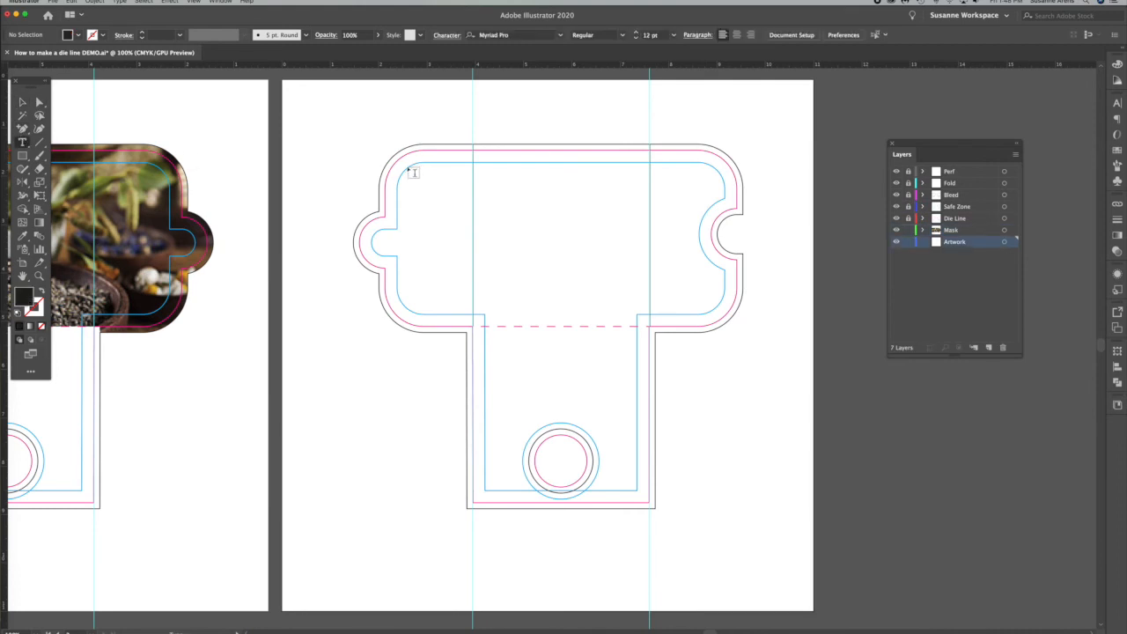
pyautogui.moveTo(400, 181); pyautogui.dragTo(474, 297)
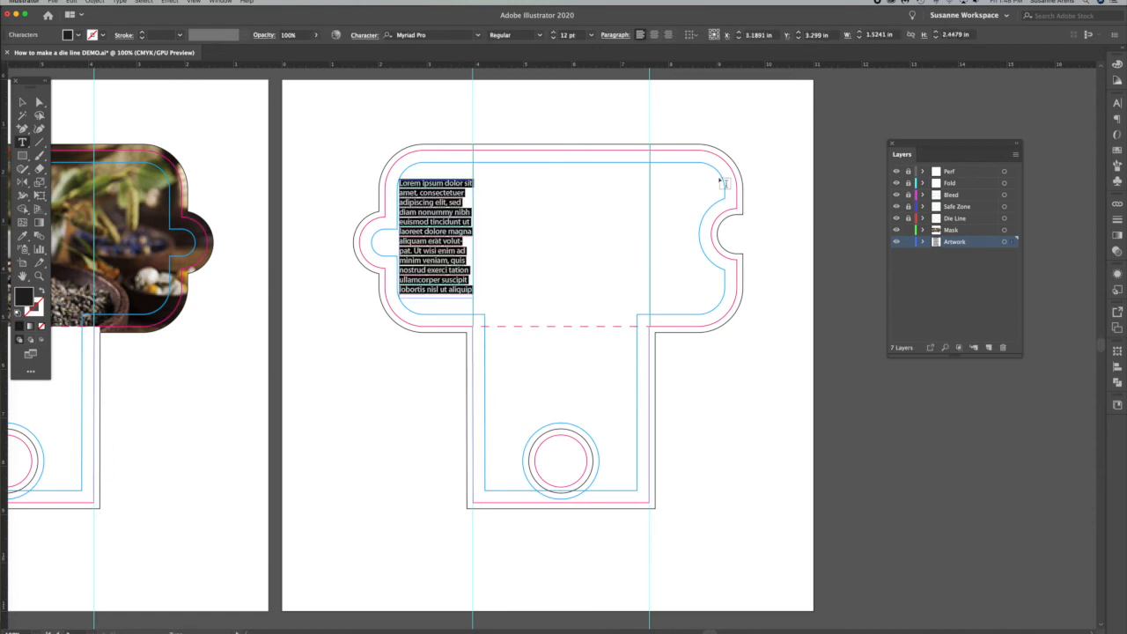
pyautogui.moveTo(704, 164); pyautogui.dragTo(650, 314)
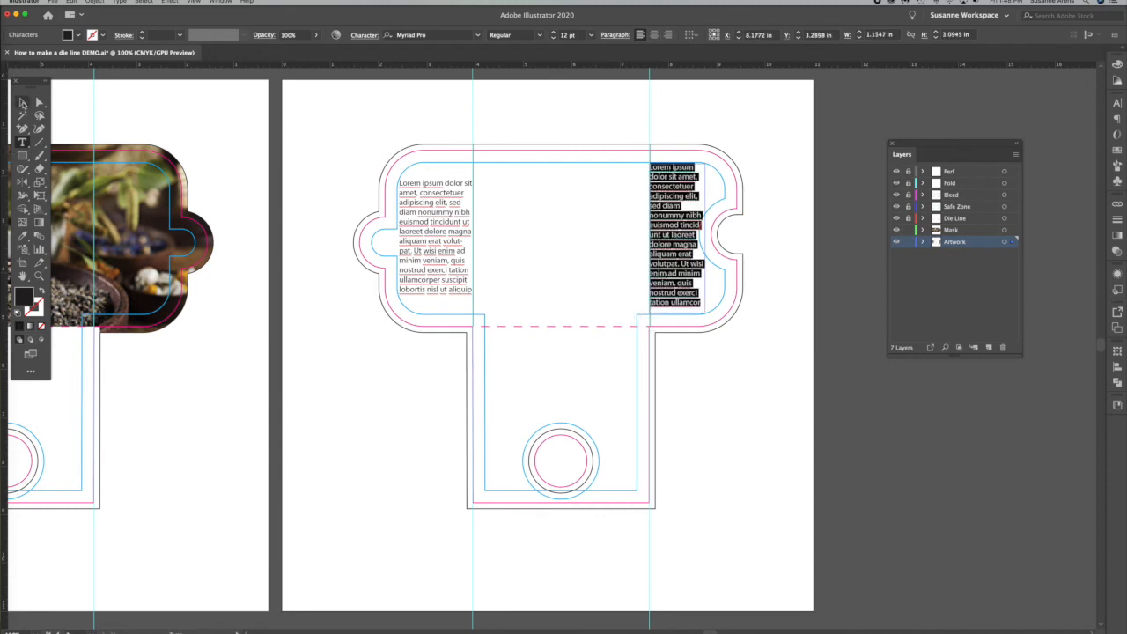
# Narrow the right flap's text area from both sides to fit the safe zone, and the left flap's text area to about 1.31 in wide
pyautogui.press('Escape')
pyautogui.moveTo(705, 239); pyautogui.dragTo(661, 239)
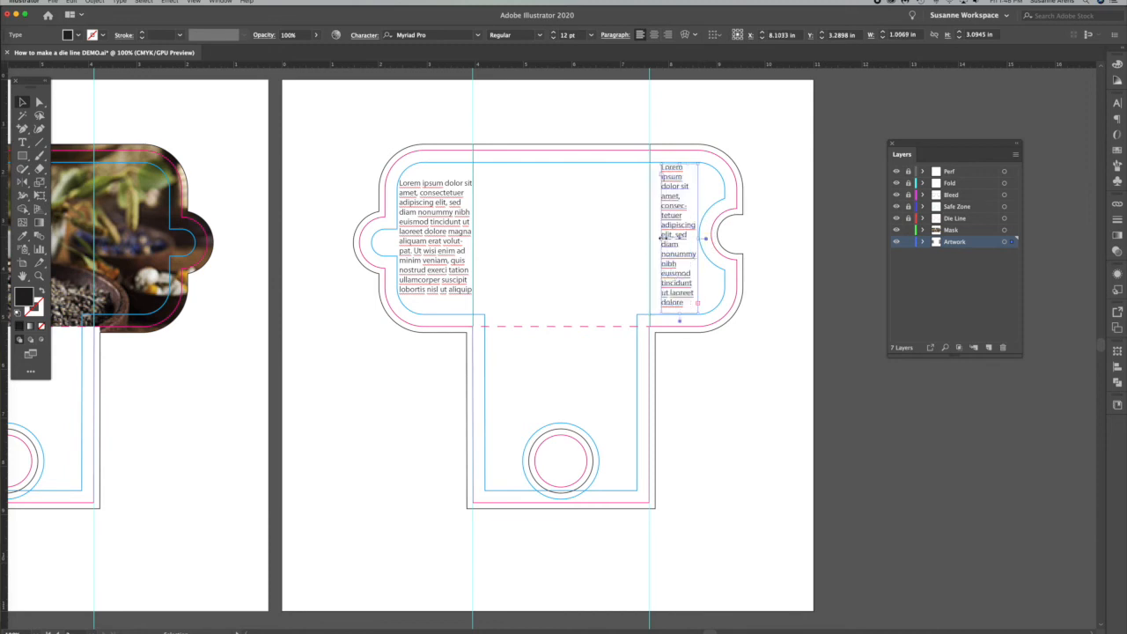
pyautogui.click(460, 228)
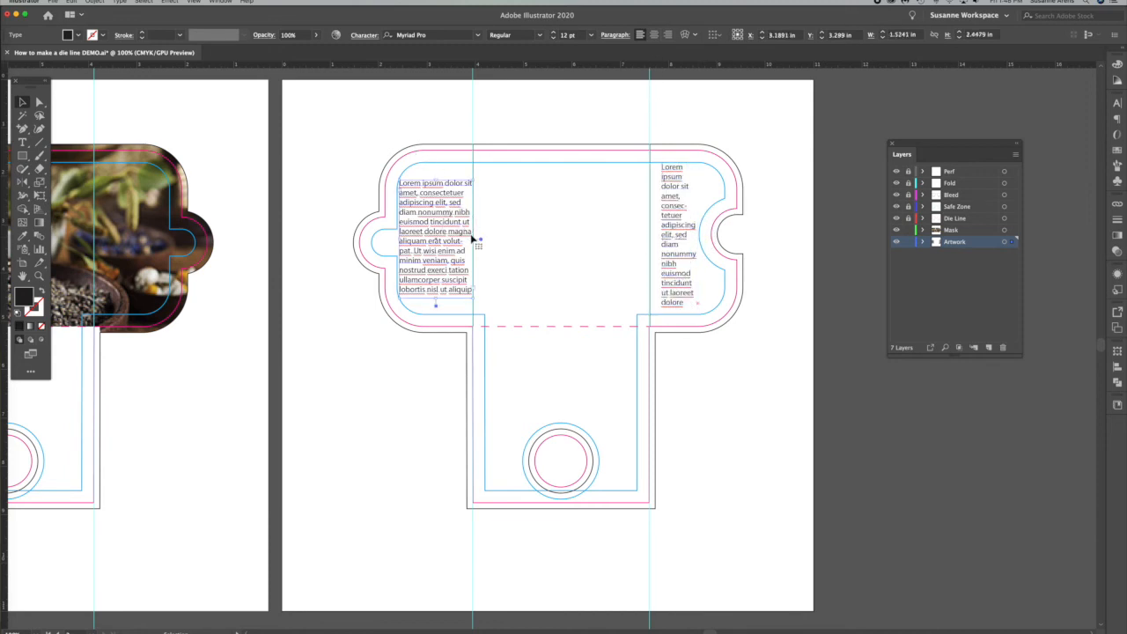
pyautogui.moveTo(475, 239); pyautogui.dragTo(463, 240)
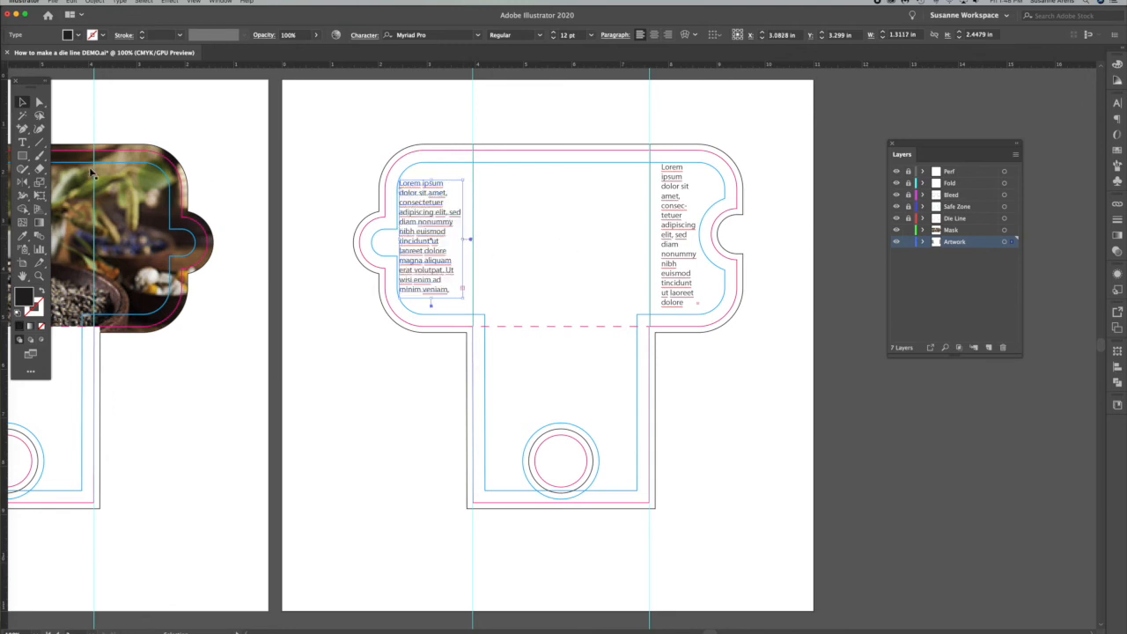
# Add placeholder text areas of about 2.6 × 2.7 in on the mirrored design's center panel and across the lower panel above the circle
pyautogui.click(22, 142)
pyautogui.moveTo(496, 175); pyautogui.dragTo(623, 308)
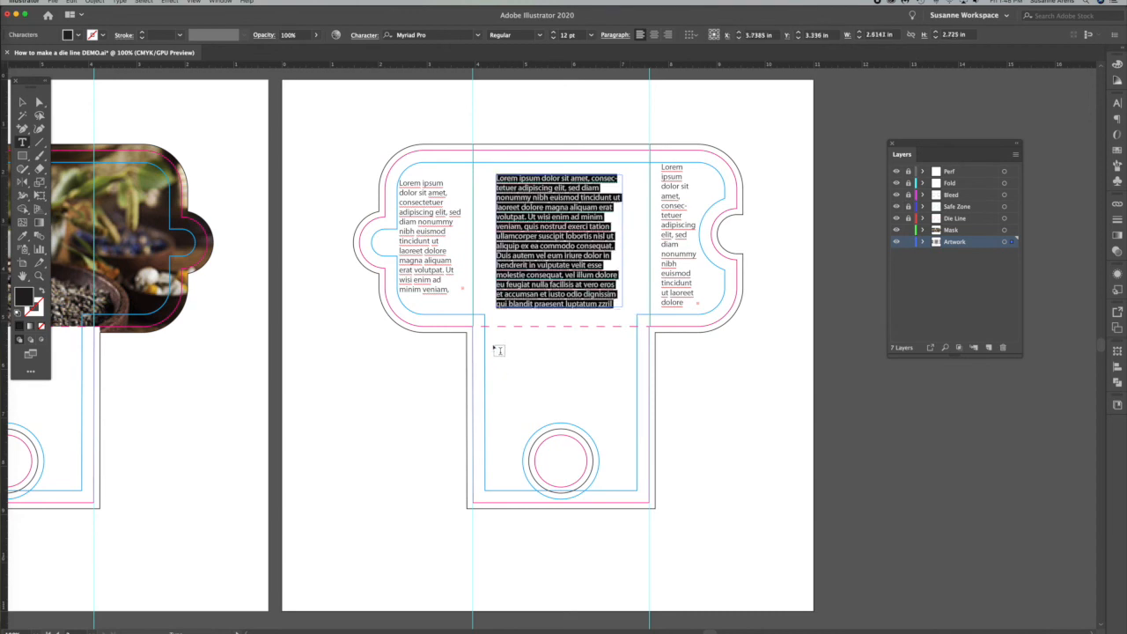
pyautogui.moveTo(485, 339); pyautogui.dragTo(634, 409)
pyautogui.click(22, 101)
pyautogui.click(507, 150)
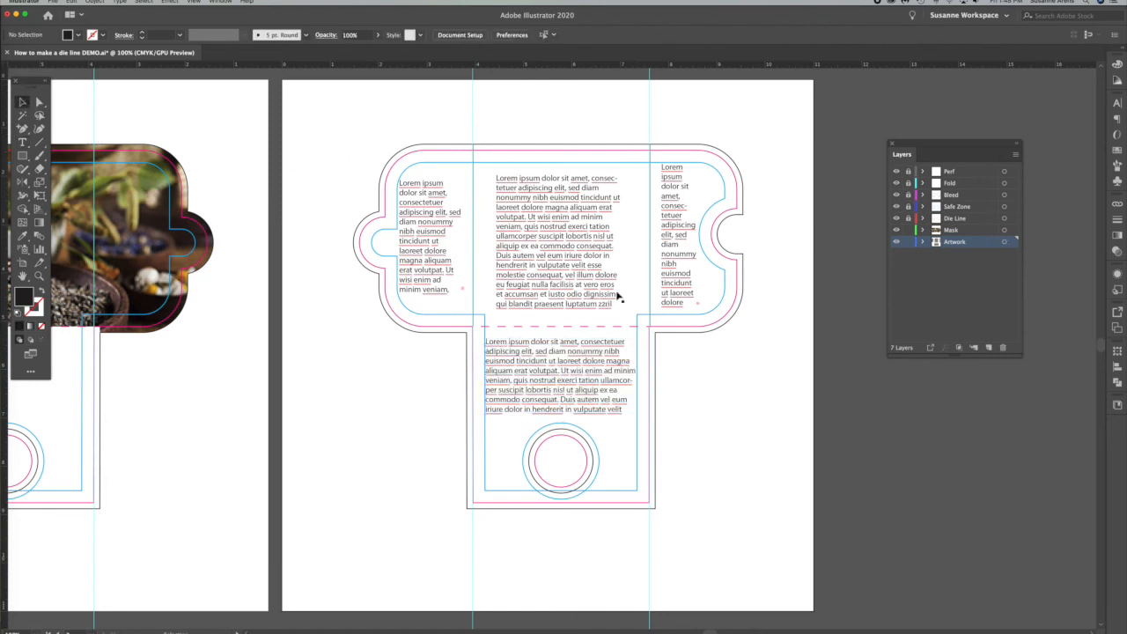
# Draw a rectangle of about 2.92 × 1.91 in below the mirrored design's left flap, with white fill and 1 pt black stroke
pyautogui.click(22, 155)
pyautogui.moveTo(301, 483); pyautogui.dragTo(442, 572)
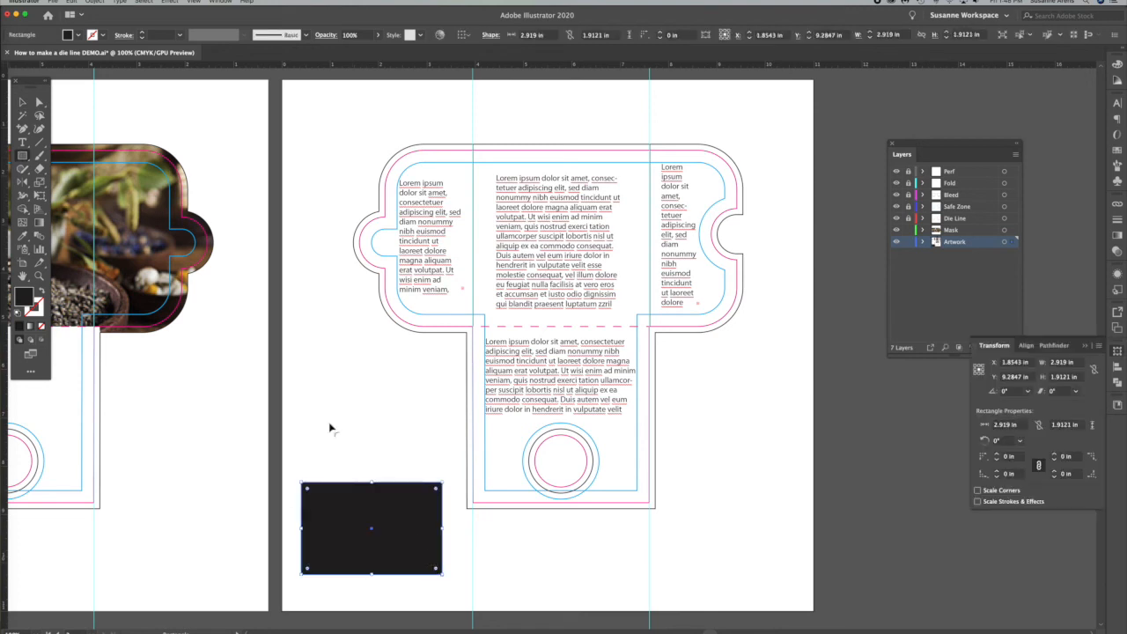
pyautogui.click(22, 102)
pyautogui.click(19, 314)
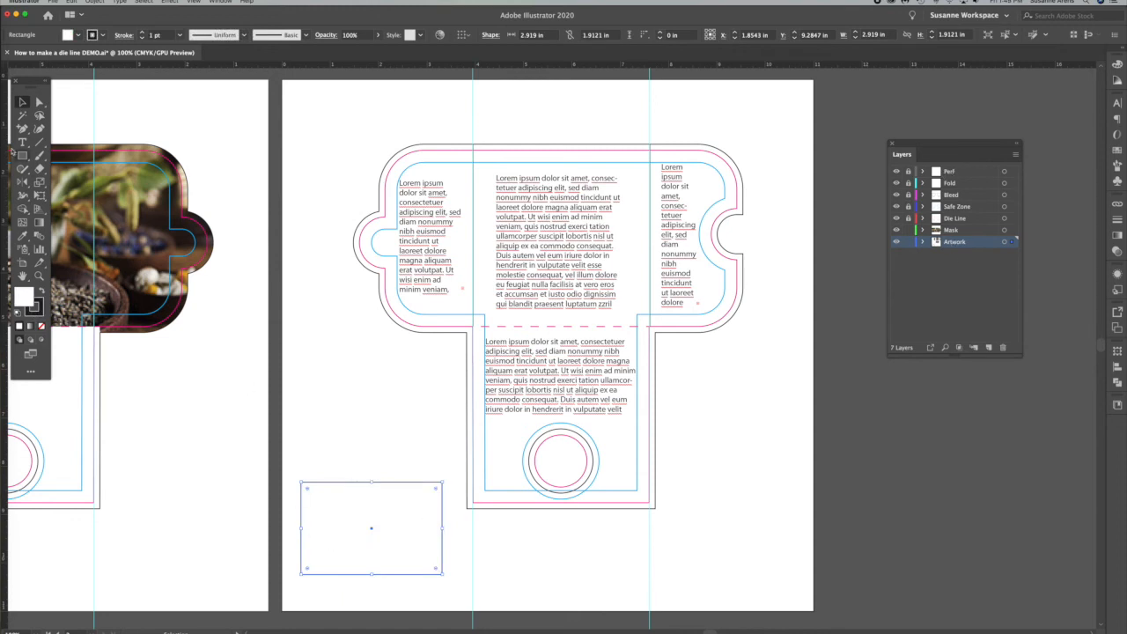
# Add a text area inside the white rectangle listing Legend, Perf, Fold, Bleed, Safe Zone and Die Line on separate lines
pyautogui.click(22, 142)
pyautogui.moveTo(308, 489); pyautogui.dragTo(434, 565)
pyautogui.press('BackSpace')
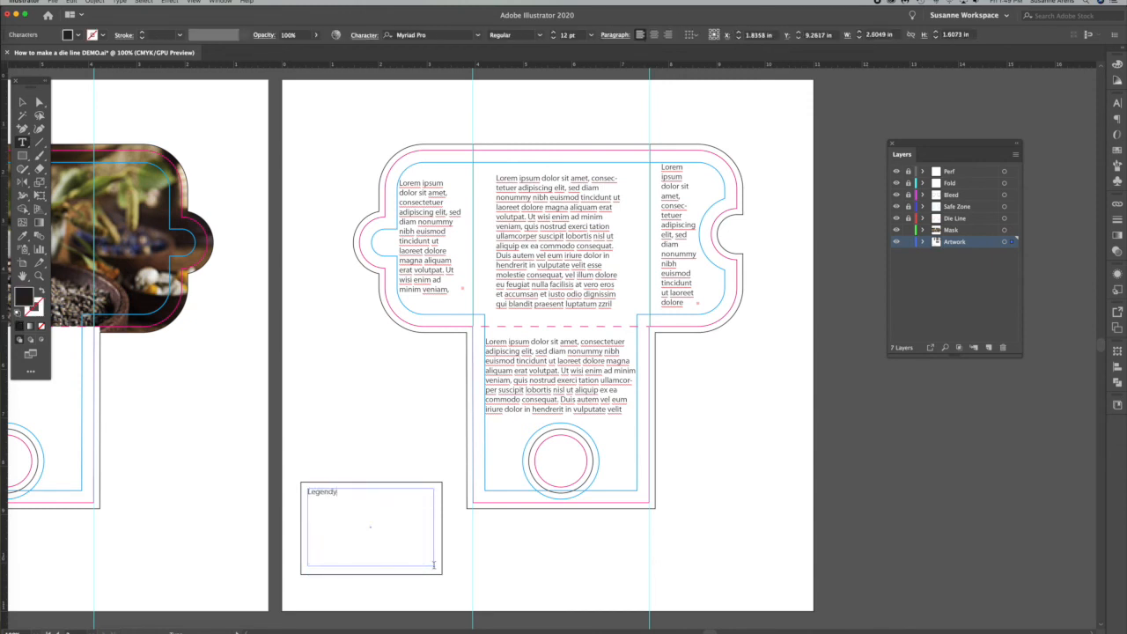
pyautogui.write('Legend')
pyautogui.press('Return')
pyautogui.write('Perf')
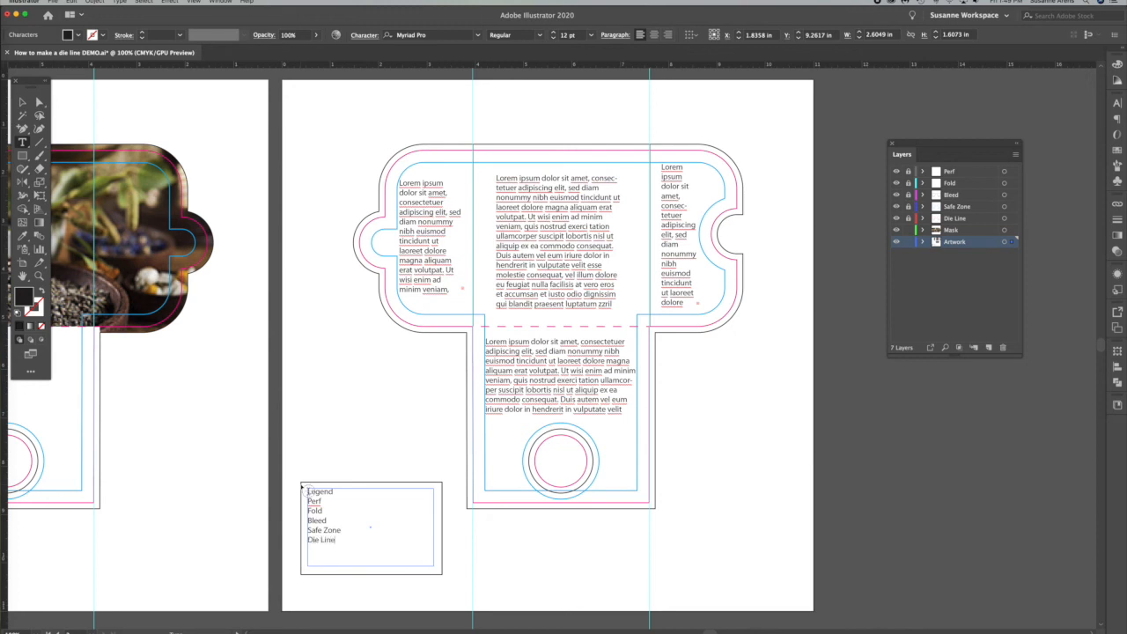
# Format the Legend heading as centered, 14 pt, Bold
pyautogui.doubleClick(310, 490)
pyautogui.click(654, 34)
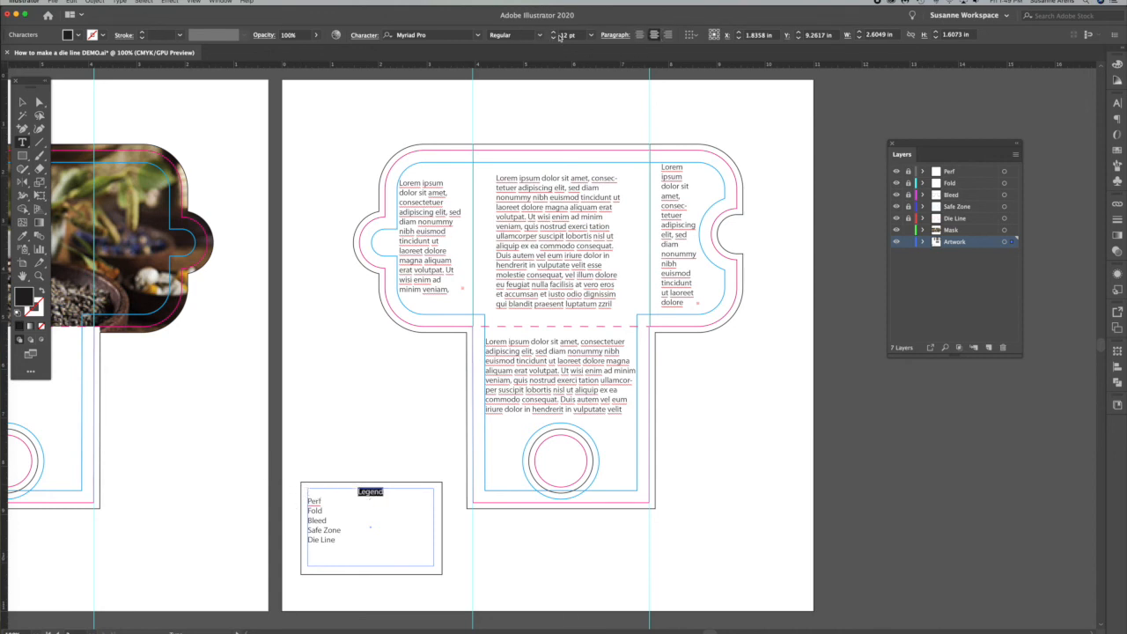
pyautogui.click(554, 32)
pyautogui.click(539, 34)
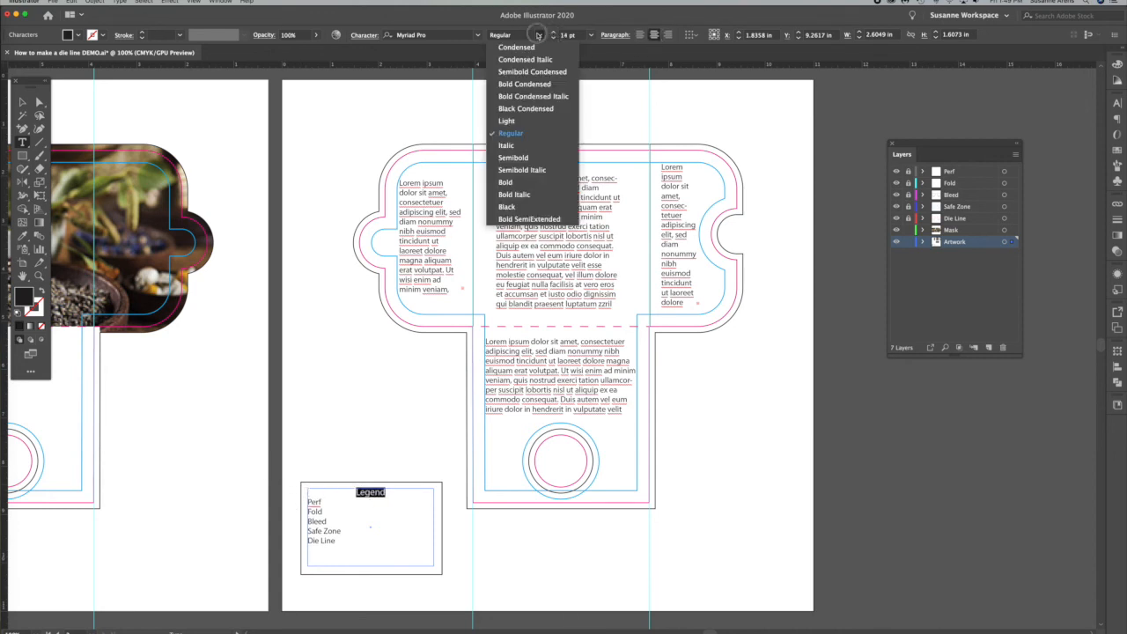
pyautogui.click(505, 182)
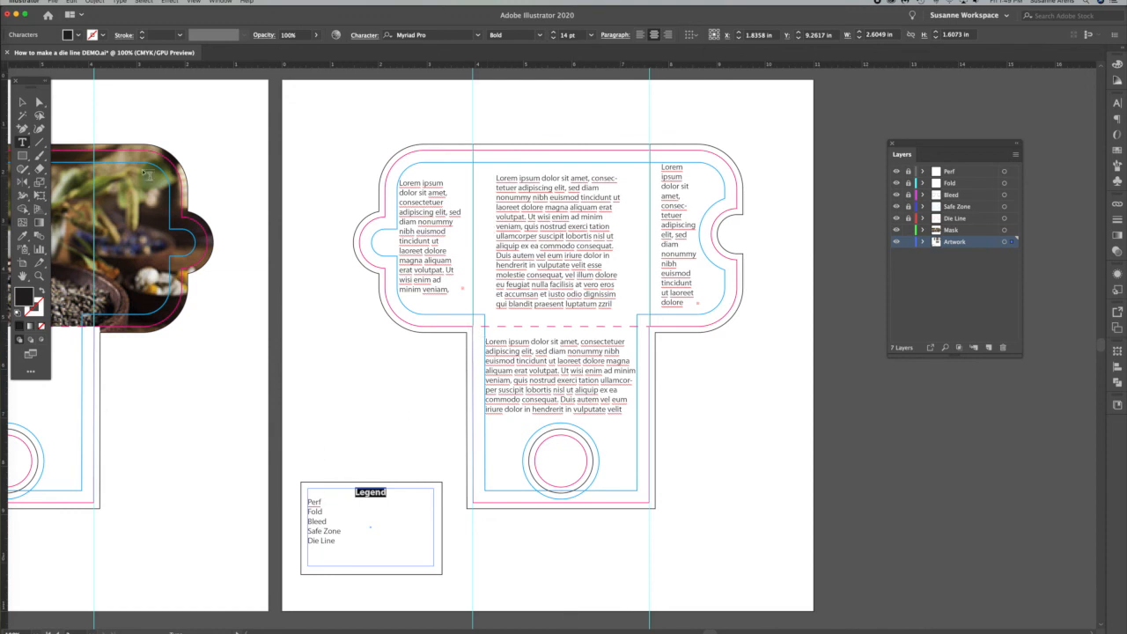
# Shorten the legend's rectangle to about 1.41 in high so it fits closely around the list
pyautogui.click(22, 103)
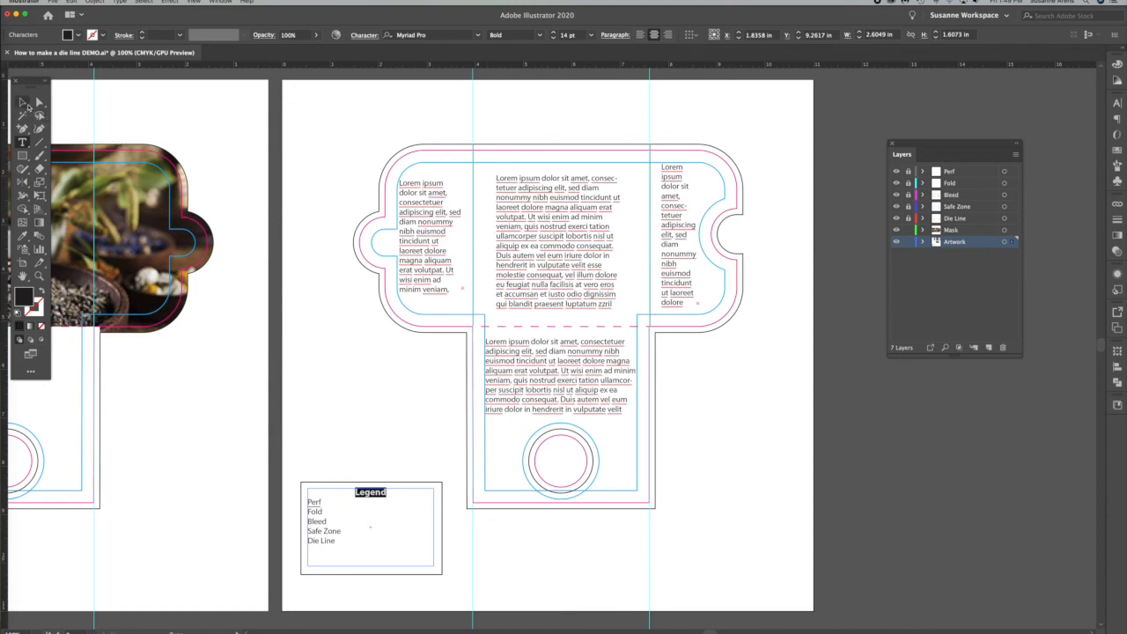
pyautogui.click(371, 573)
pyautogui.moveTo(372, 574); pyautogui.dragTo(372, 550)
# Draw a horizontal line about 1.66 in long beside Die Line in the legend and duplicate it for the other four entries
pyautogui.press('\\')
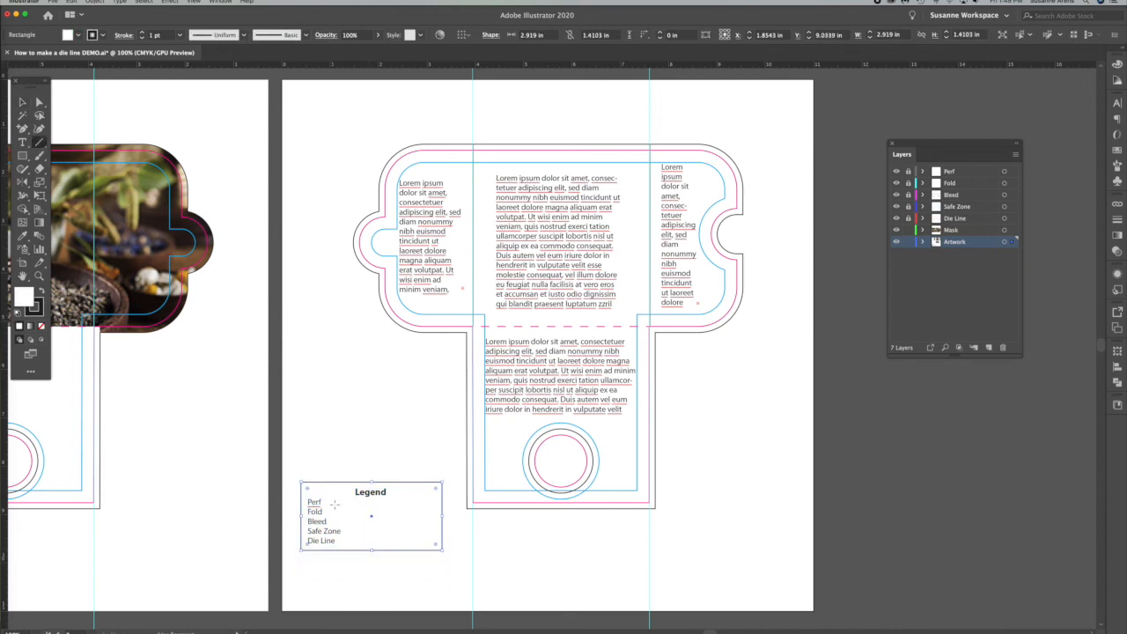
pyautogui.moveTo(351, 532)
pyautogui.mouseDown()
pyautogui.moveTo(432, 531)
pyautogui.moveTo(406, 502)
pyautogui.moveTo(407, 519)
pyautogui.moveTo(385, 542)
pyautogui.mouseUp()
pyautogui.click(22, 103)
pyautogui.press('super+d')
# Select all five legend lines and distribute them evenly in the vertical direction
pyautogui.keyDown('shift'); pyautogui.click(382, 528); pyautogui.keyUp('shift')
pyautogui.keyDown('shift'); pyautogui.click(379, 518); pyautogui.keyUp('shift')
pyautogui.click(379, 519)
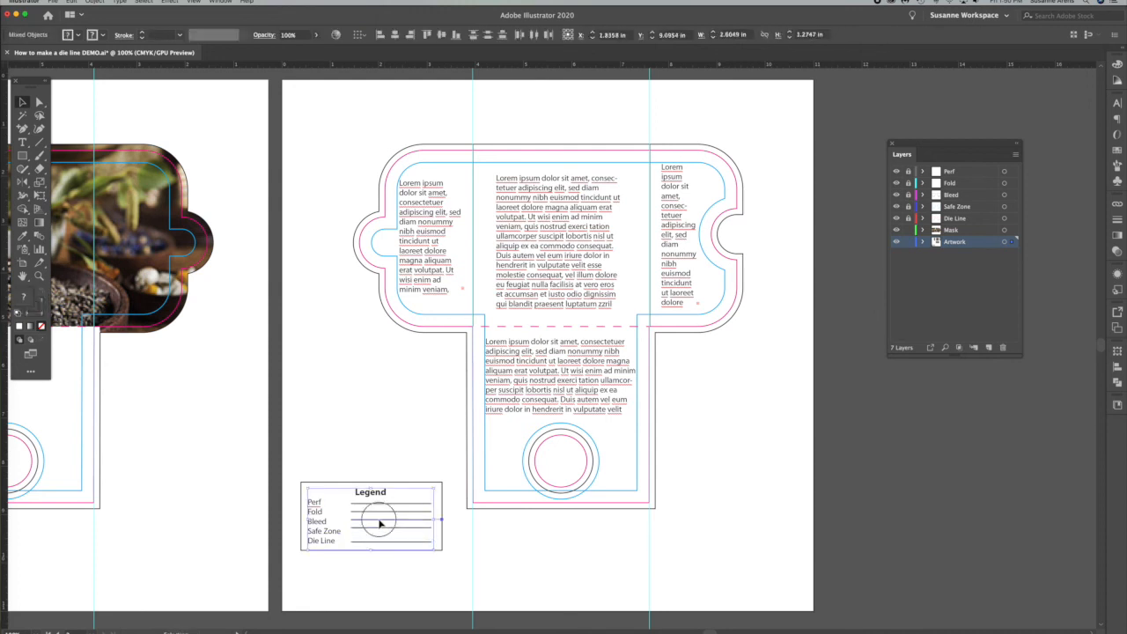
pyautogui.click(386, 502)
pyautogui.keyDown('shift'); pyautogui.click(382, 512); pyautogui.keyUp('shift')
pyautogui.keyDown('shift'); pyautogui.click(379, 521); pyautogui.keyUp('shift')
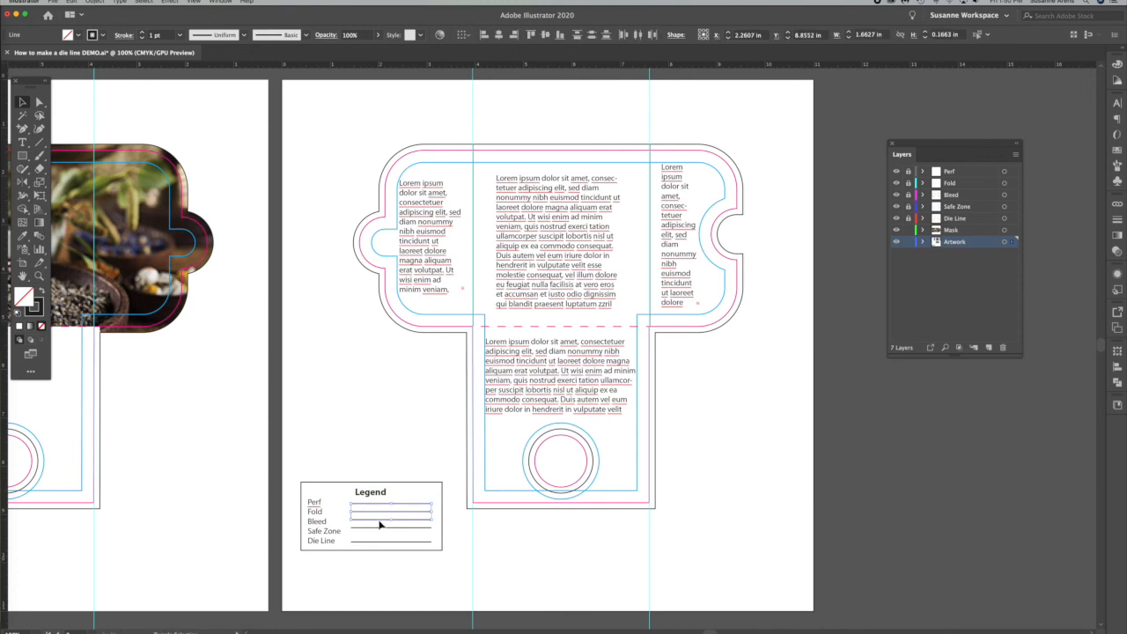
pyautogui.keyDown('shift'); pyautogui.click(378, 529); pyautogui.keyUp('shift')
pyautogui.click(417, 583)
pyautogui.moveTo(463, 526); pyautogui.dragTo(397, 558)
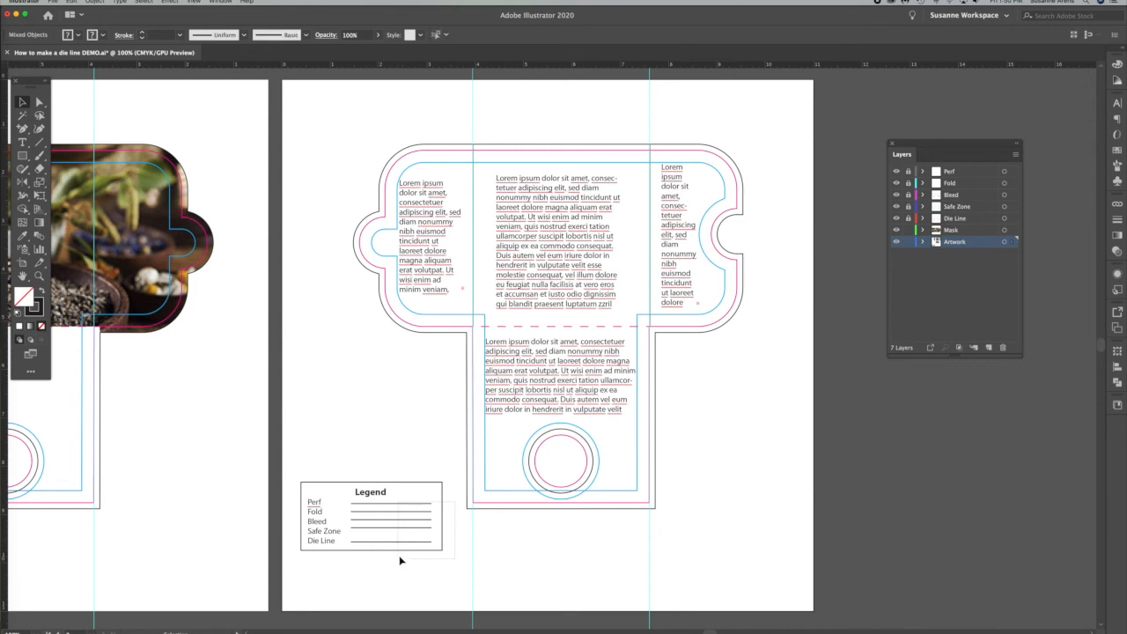
pyautogui.click(370, 500)
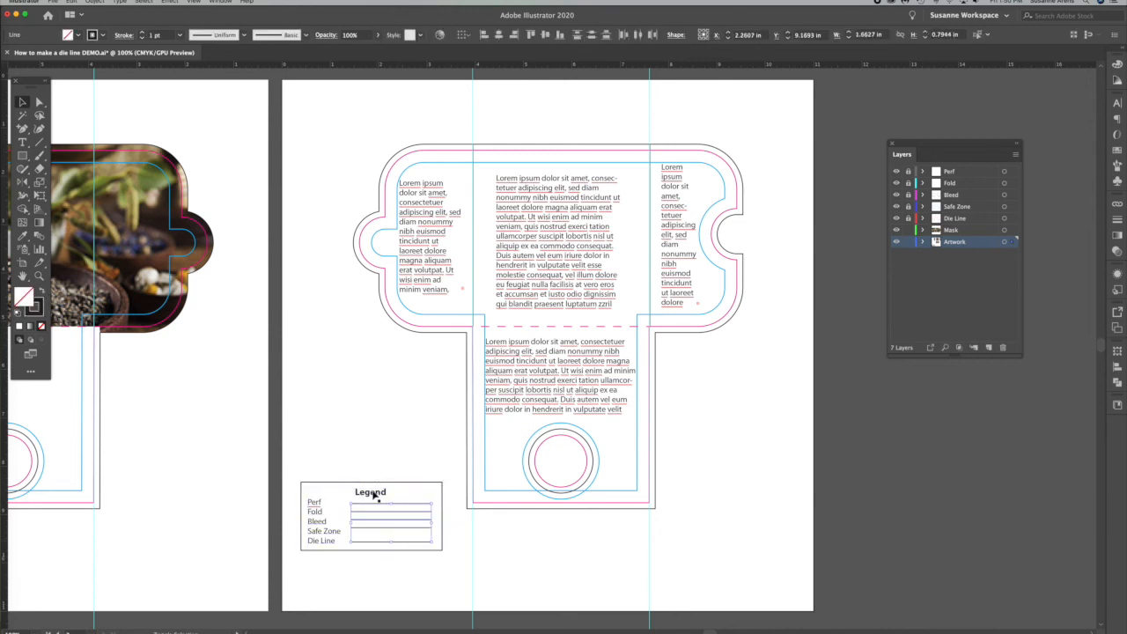
pyautogui.click(590, 35)
pyautogui.click(321, 387)
# Match the legend's Die Line sample to the magenta die line stroke with the Eyedropper
pyautogui.click(381, 543)
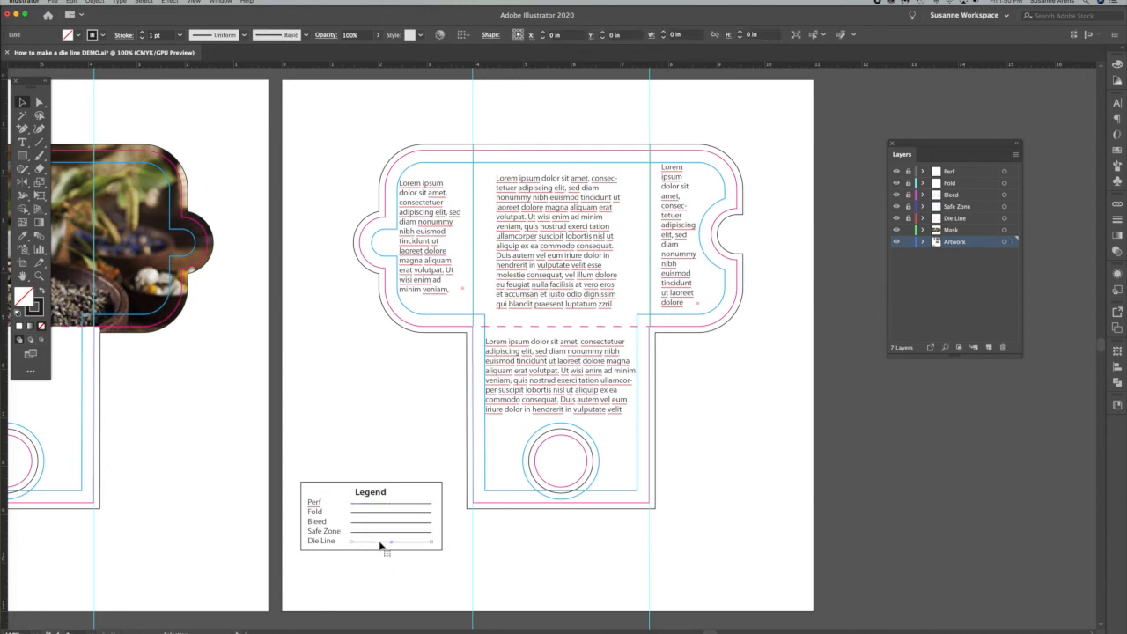
pyautogui.click(22, 236)
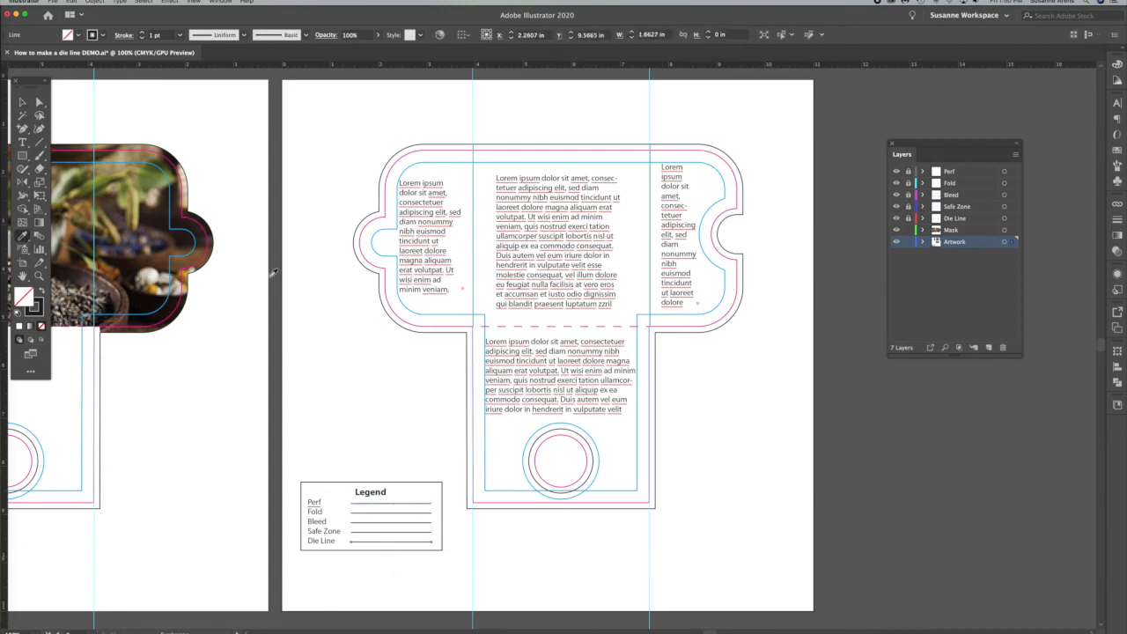
pyautogui.click(430, 322)
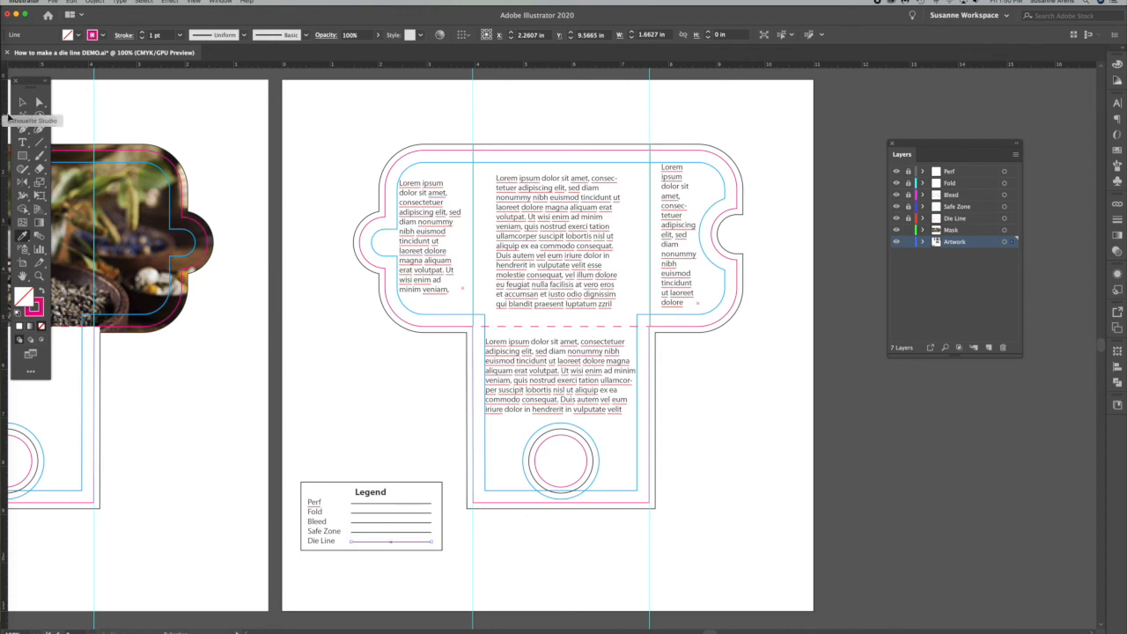
pyautogui.click(23, 103)
# Match the legend's Safe Zone sample to the blue safe zone stroke with the Eyedropper
pyautogui.click(364, 531)
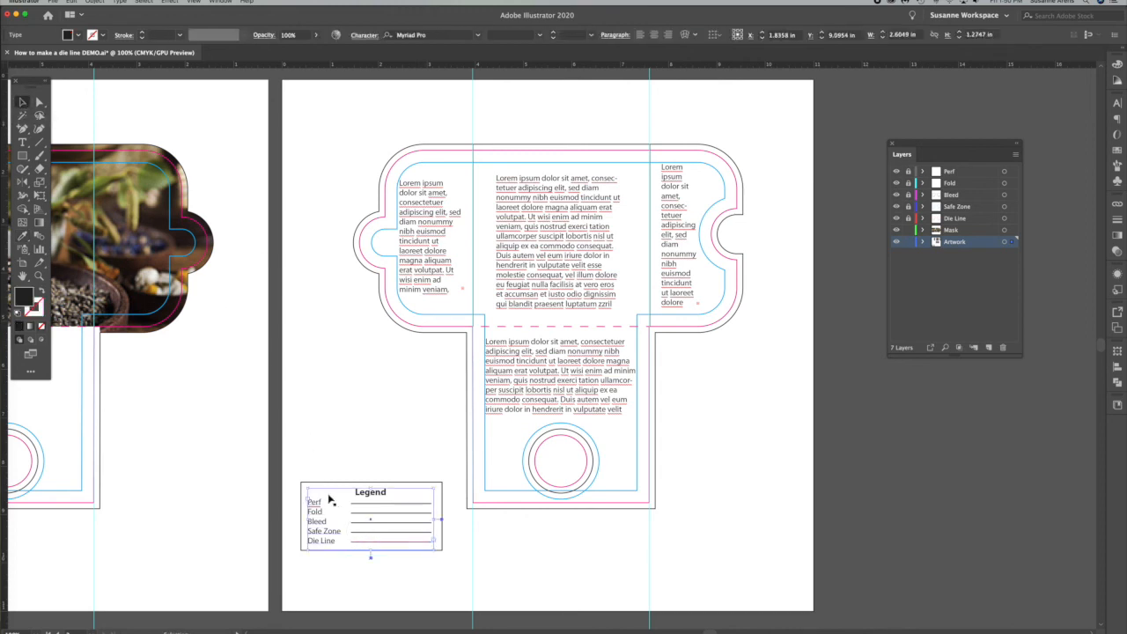
pyautogui.click(428, 532)
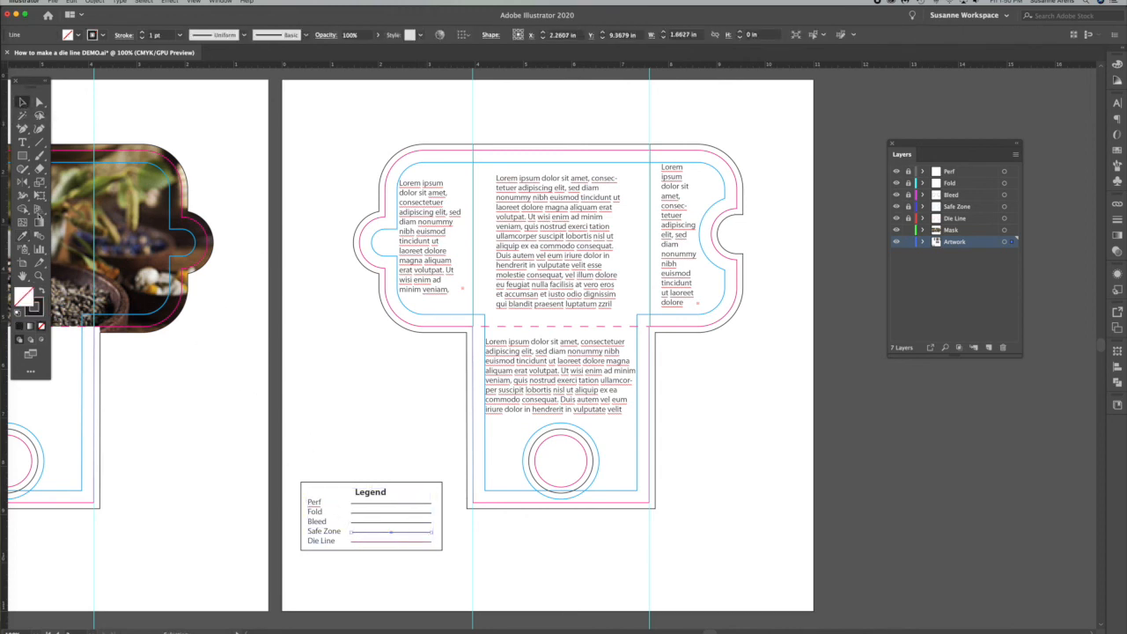
pyautogui.click(22, 236)
pyautogui.click(422, 309)
pyautogui.click(22, 102)
# Match the legend's Fold sample to the stroke of the mirrored design's left fold line with the Eyedropper
pyautogui.click(378, 511)
pyautogui.click(22, 236)
pyautogui.click(476, 297)
pyautogui.click(22, 102)
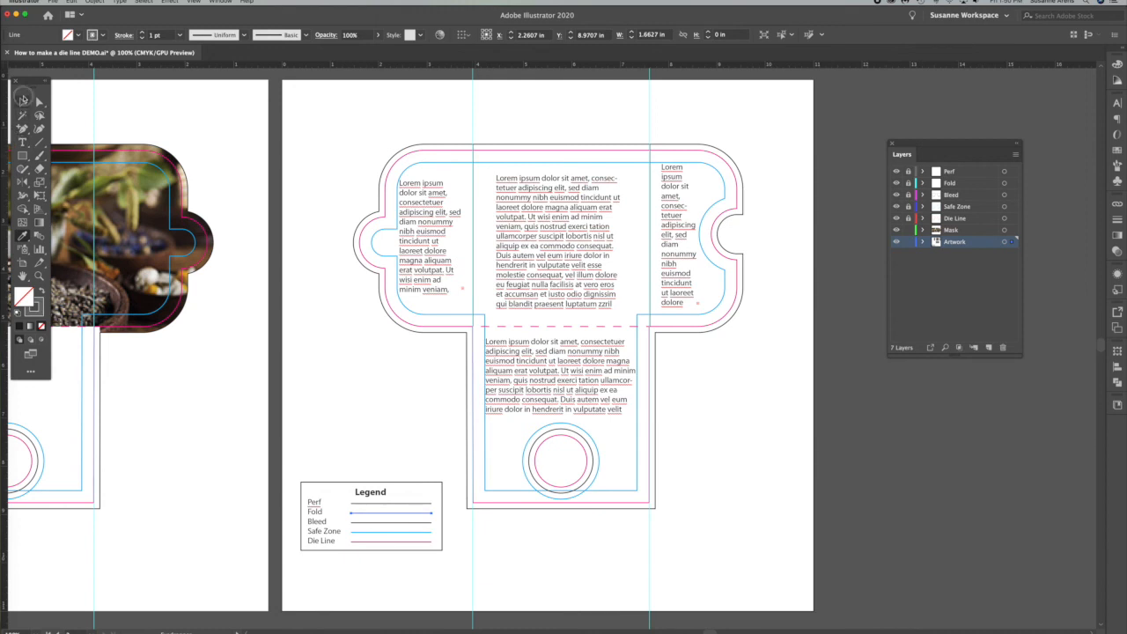
# Match the legend's Perf sample to the dashed magenta perforation line with the Eyedropper
pyautogui.click(388, 503)
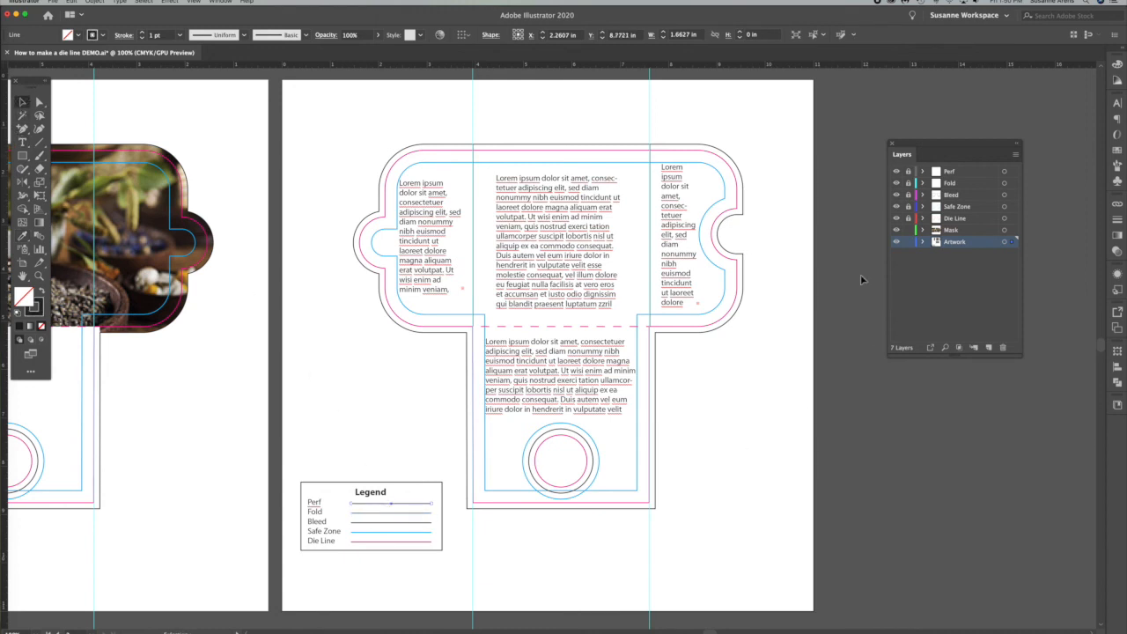
pyautogui.press('i')
pyautogui.click(507, 323)
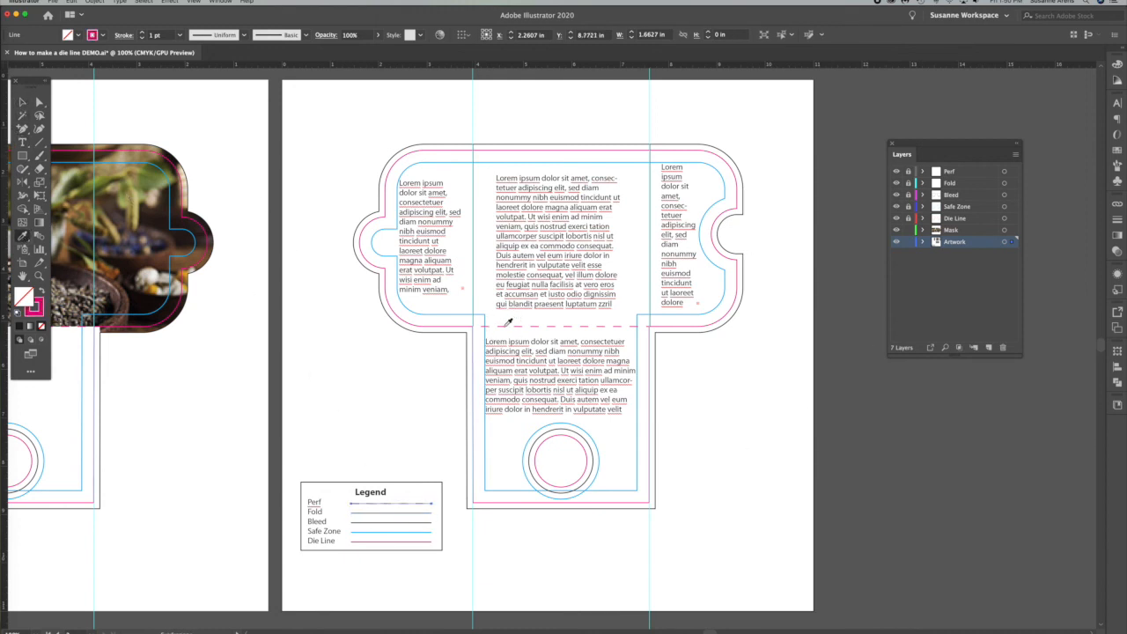
pyautogui.click(22, 101)
pyautogui.click(426, 386)
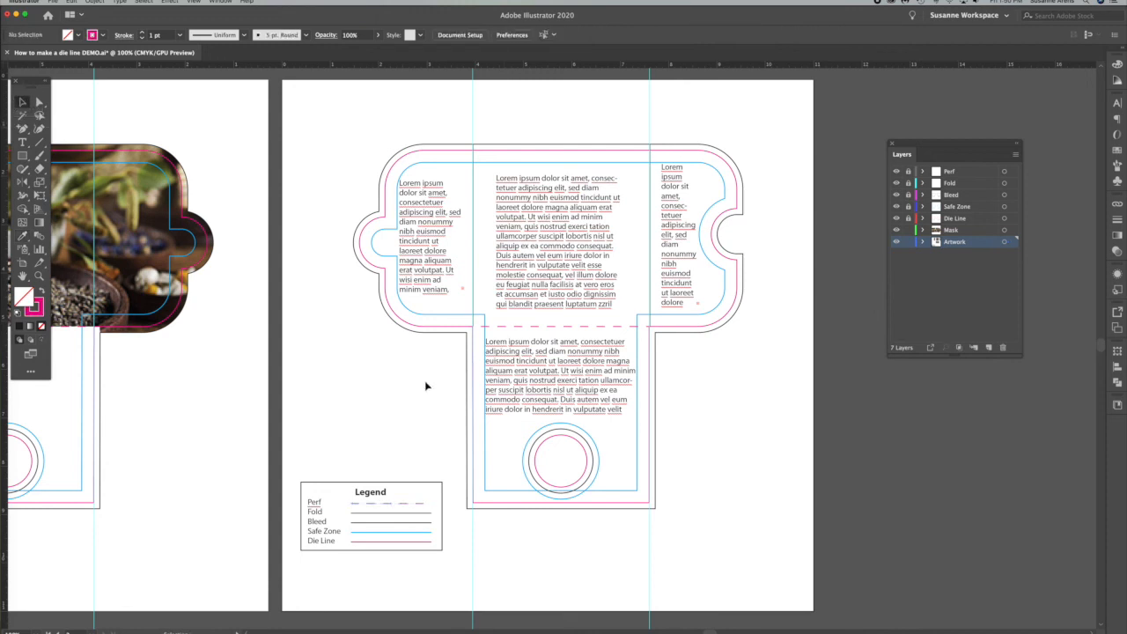
# Move the complete legend down, close to the second artboard's lower edge
pyautogui.moveTo(415, 494); pyautogui.dragTo(281, 575)
pyautogui.moveTo(323, 531); pyautogui.dragTo(322, 587)
pyautogui.click(344, 474)
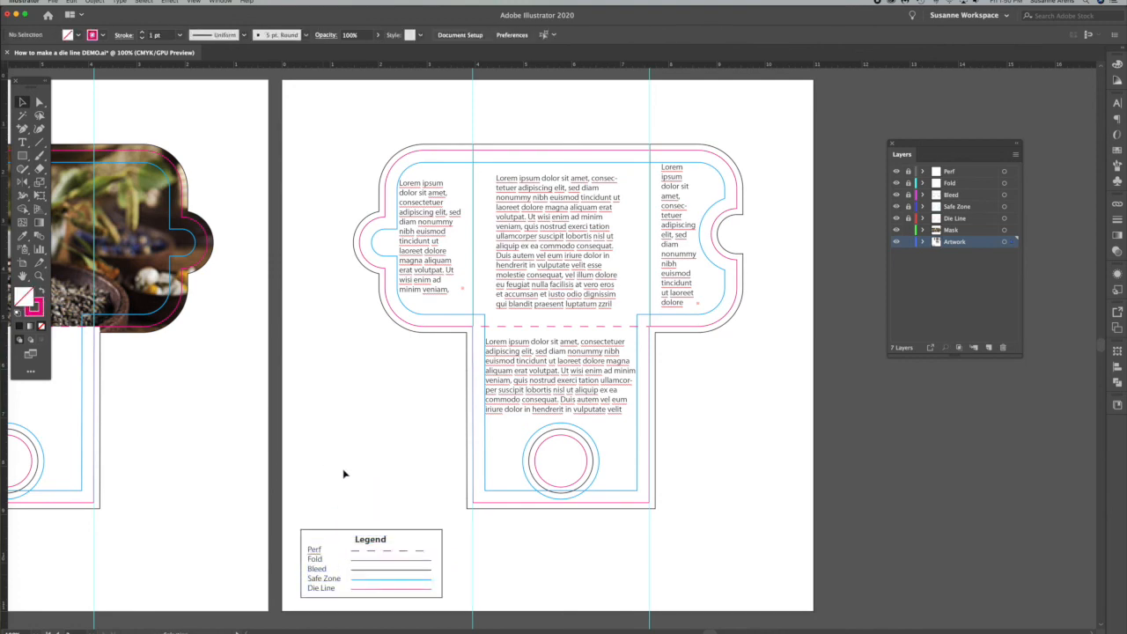
pyautogui.scroll(1, 343, 473)
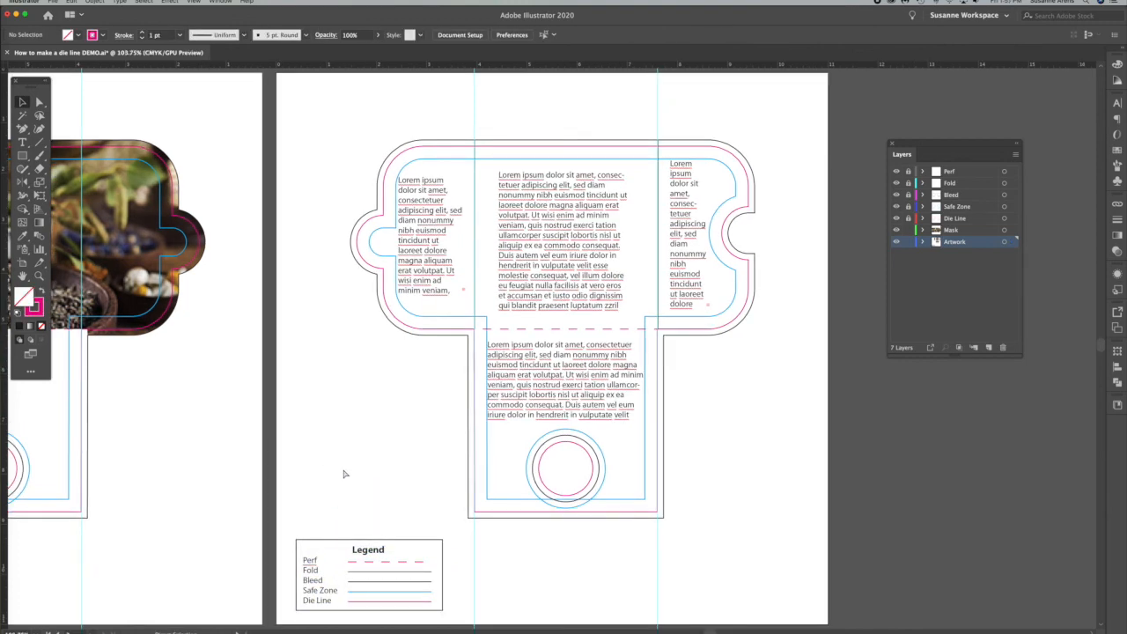
pyautogui.scroll(-3, 343, 474)
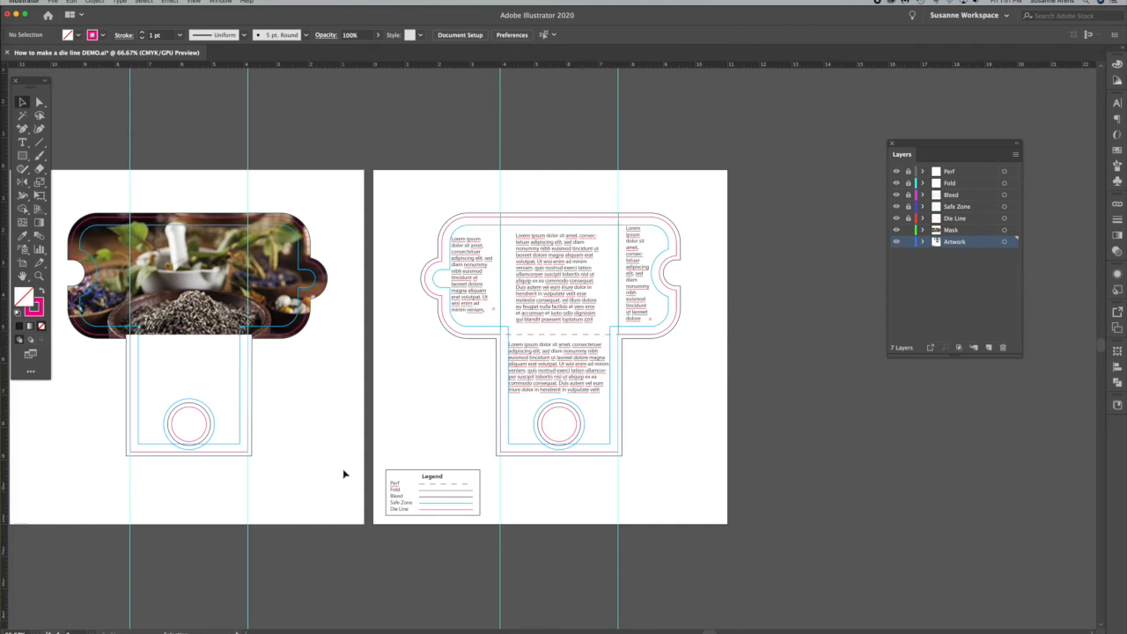
pyautogui.hscroll(-5, 344, 473)
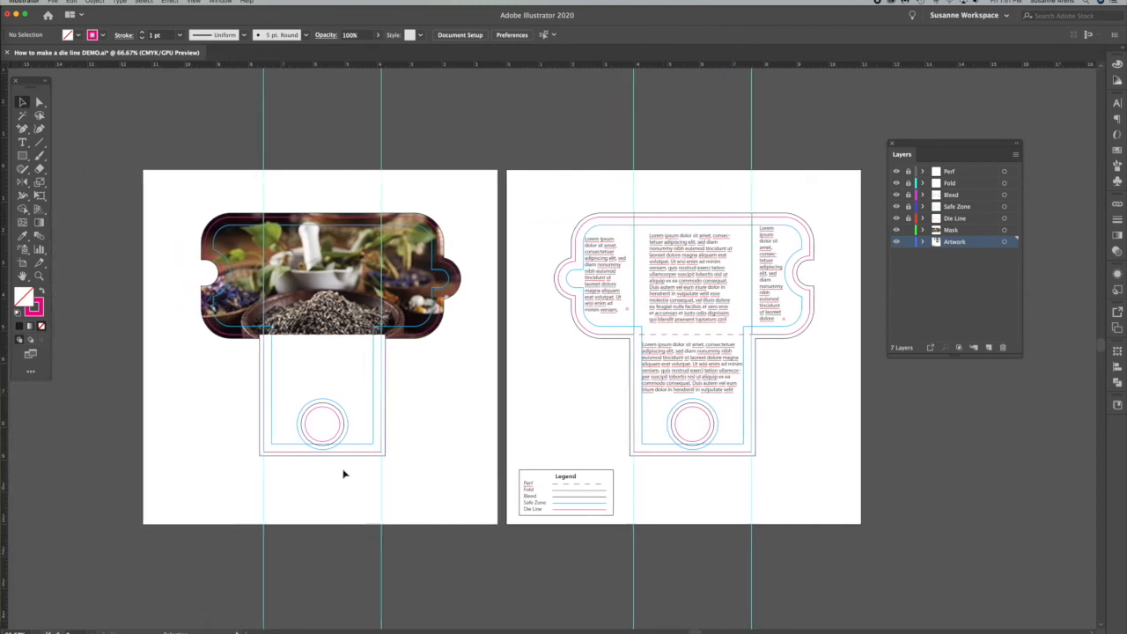